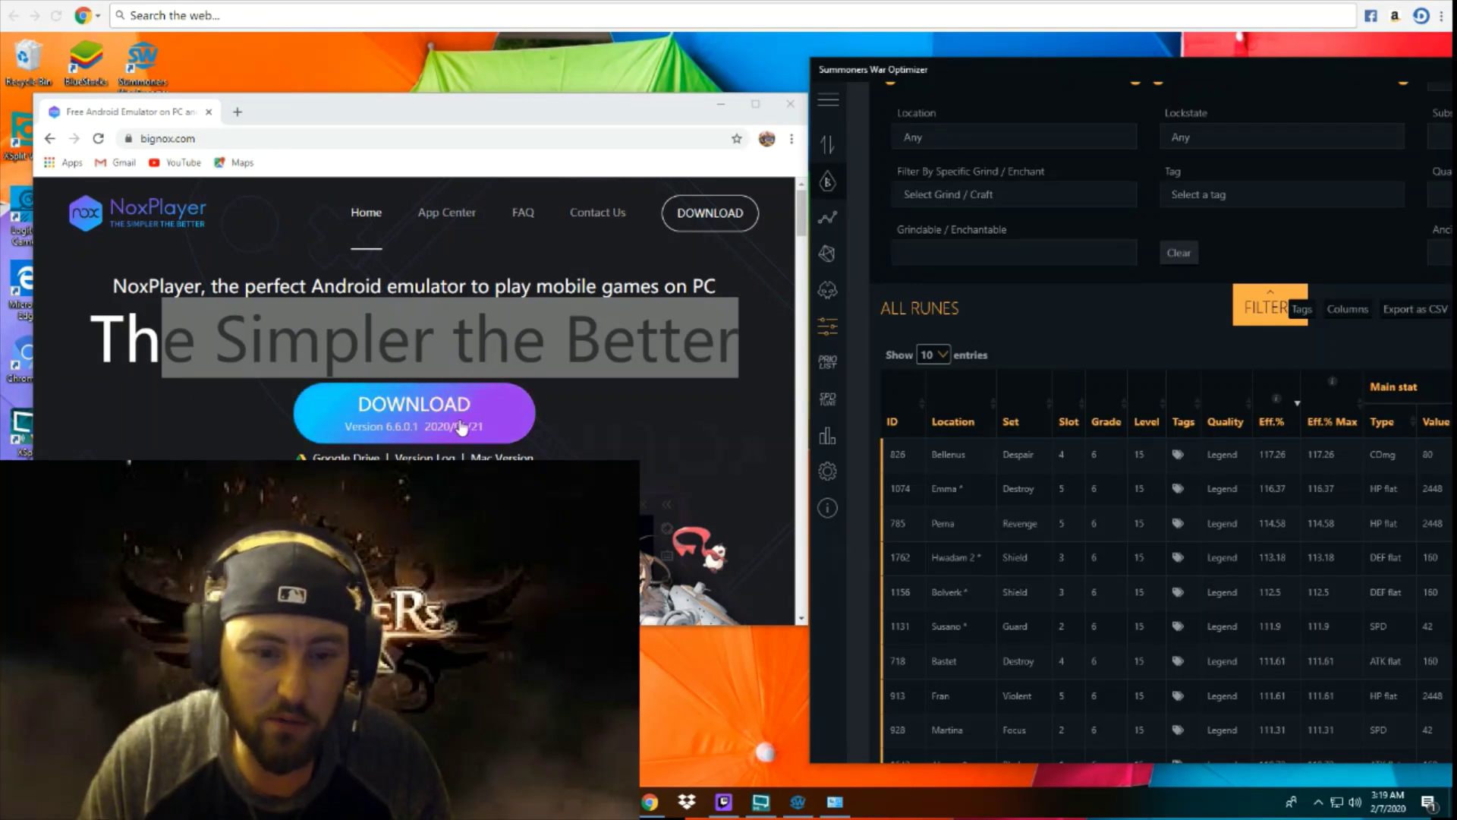
Download the NoxPlayer 6.6.0.1 installer from the bignox.com home page.
left_click(461, 427)
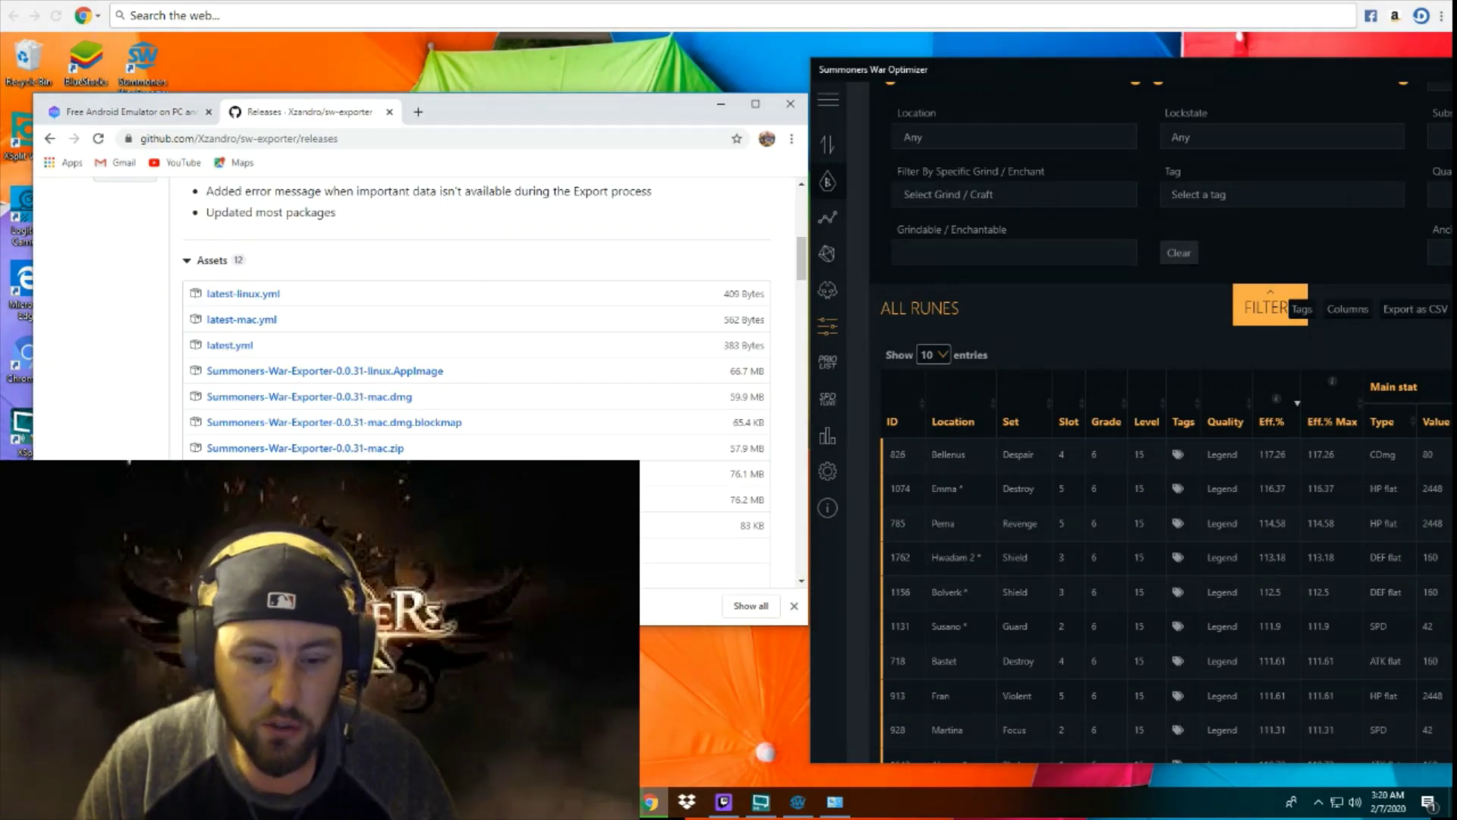
left_click(706, 768)
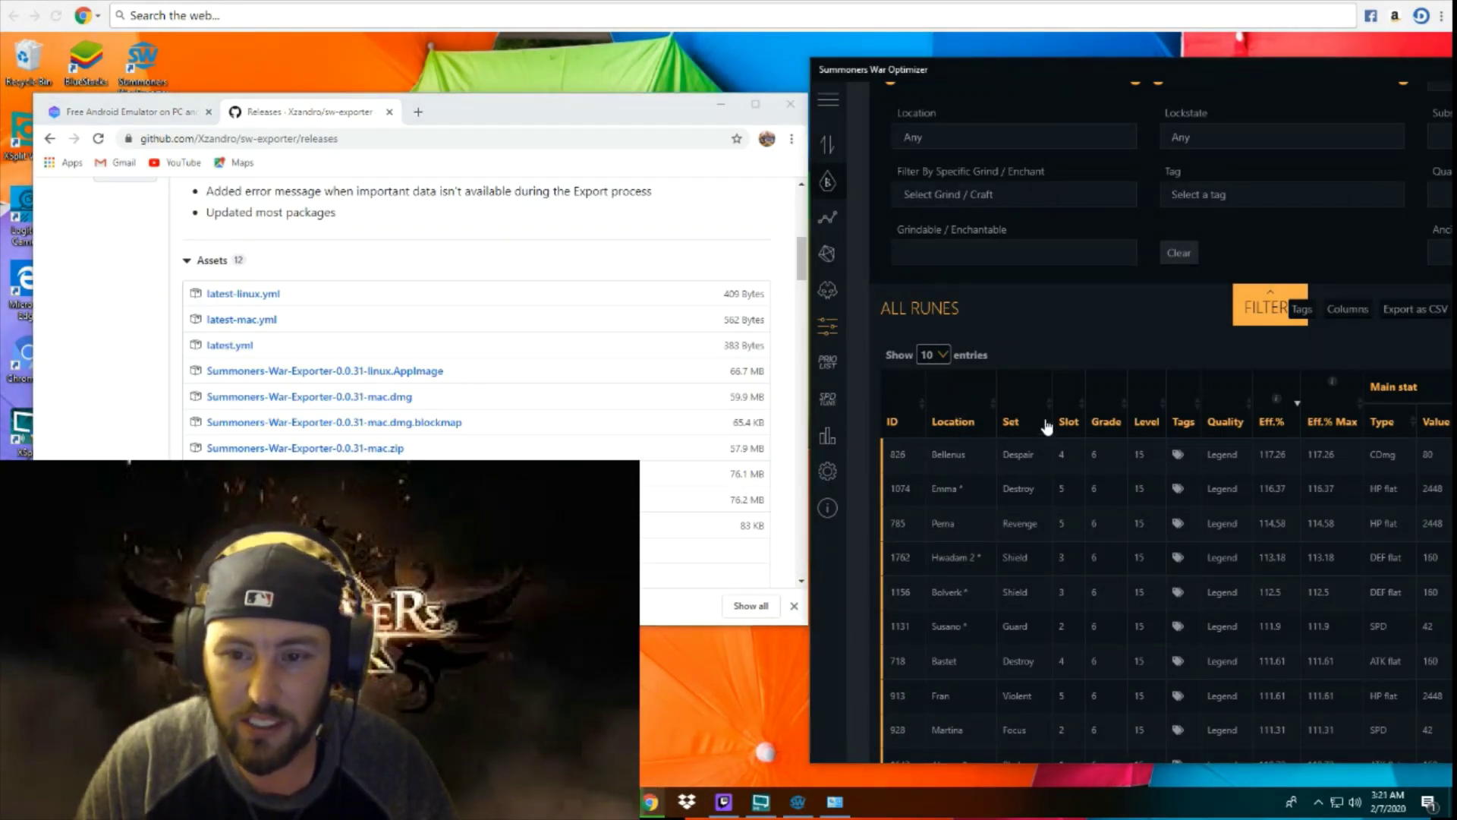
scroll(1116, 462, "down", 2)
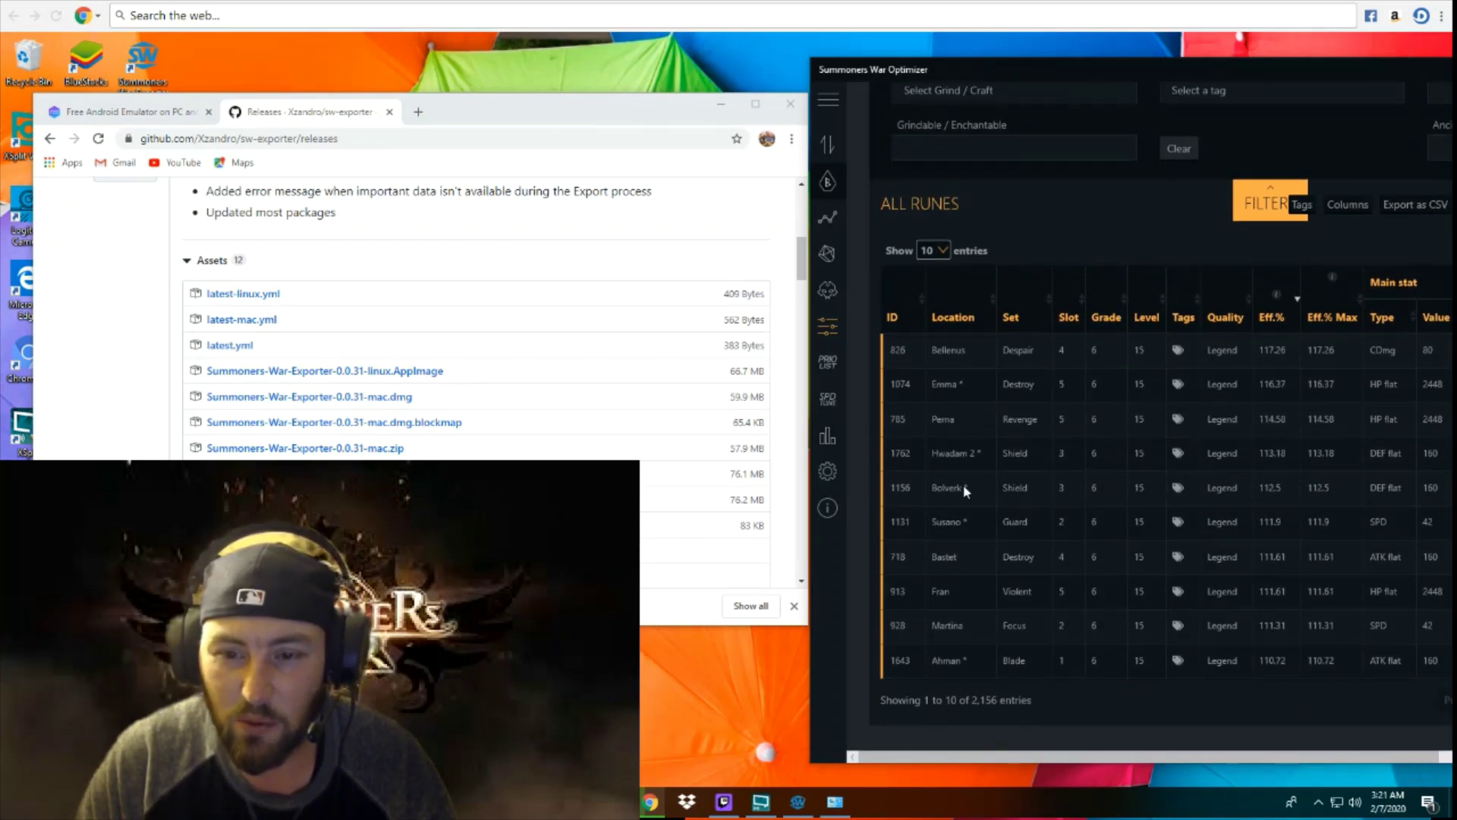
scroll(1156, 481, "up", 4)
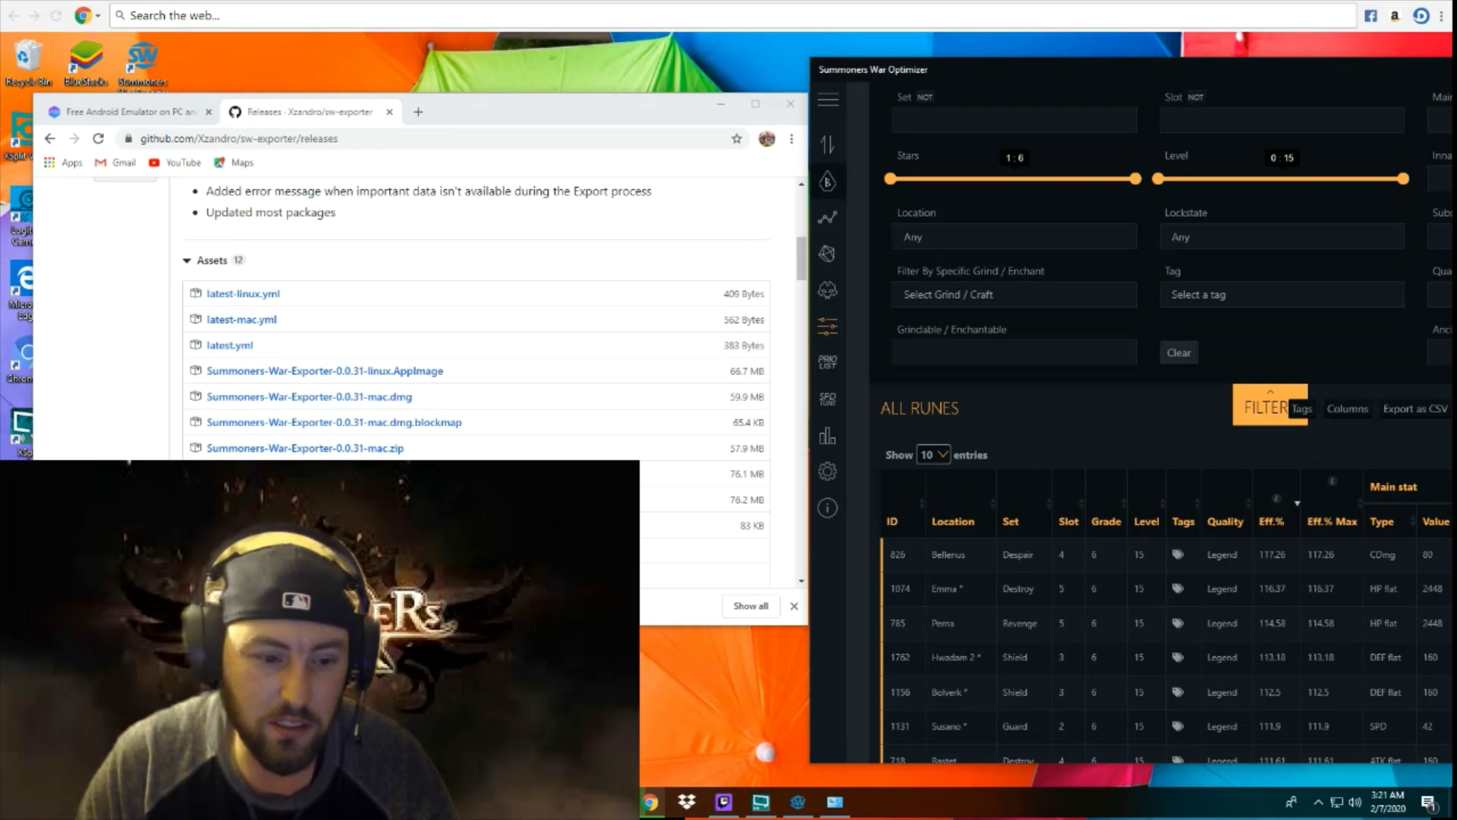
Search the computer for "summoners".
key("super")
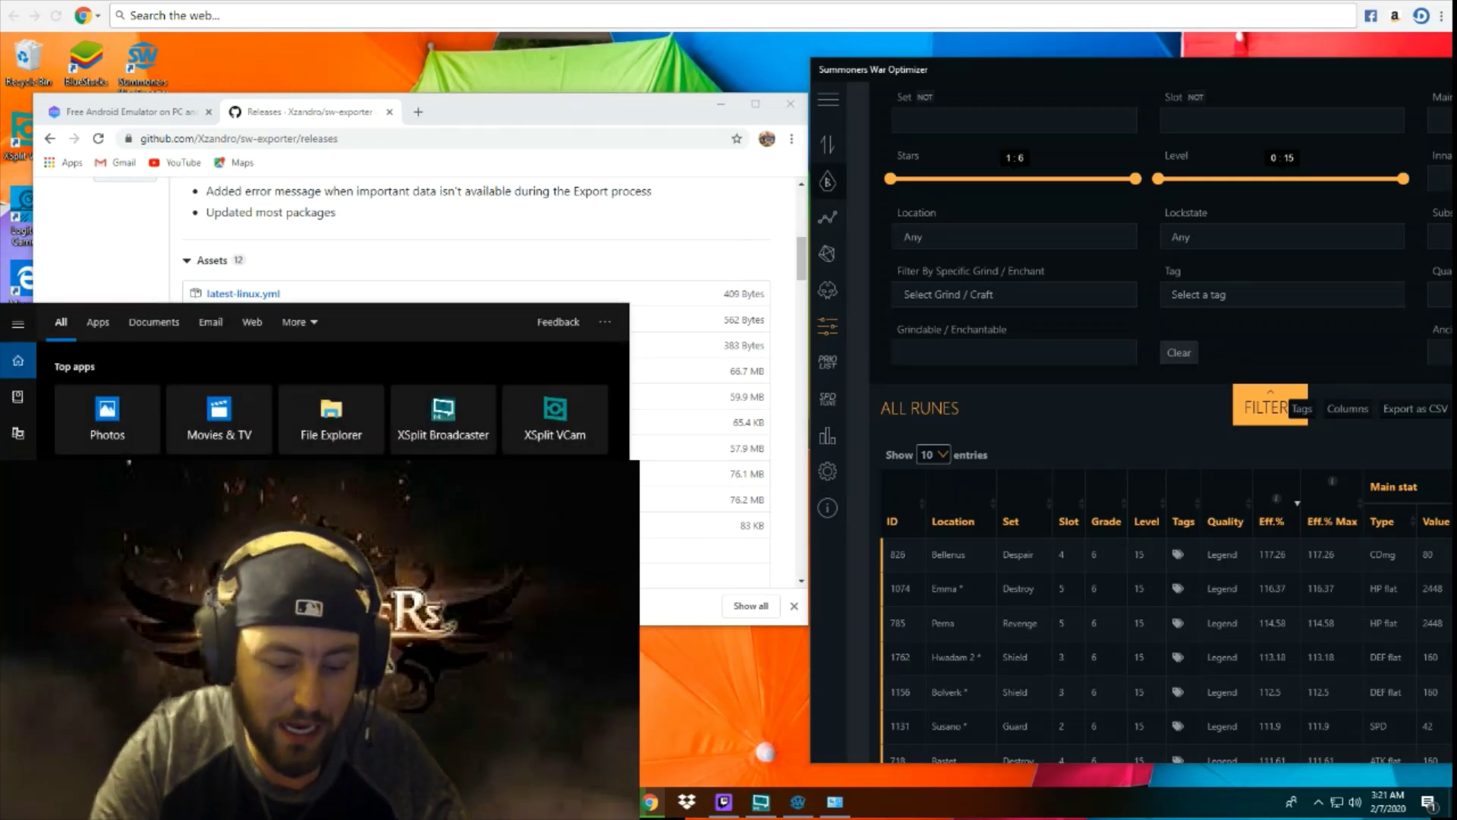
type("summoners")
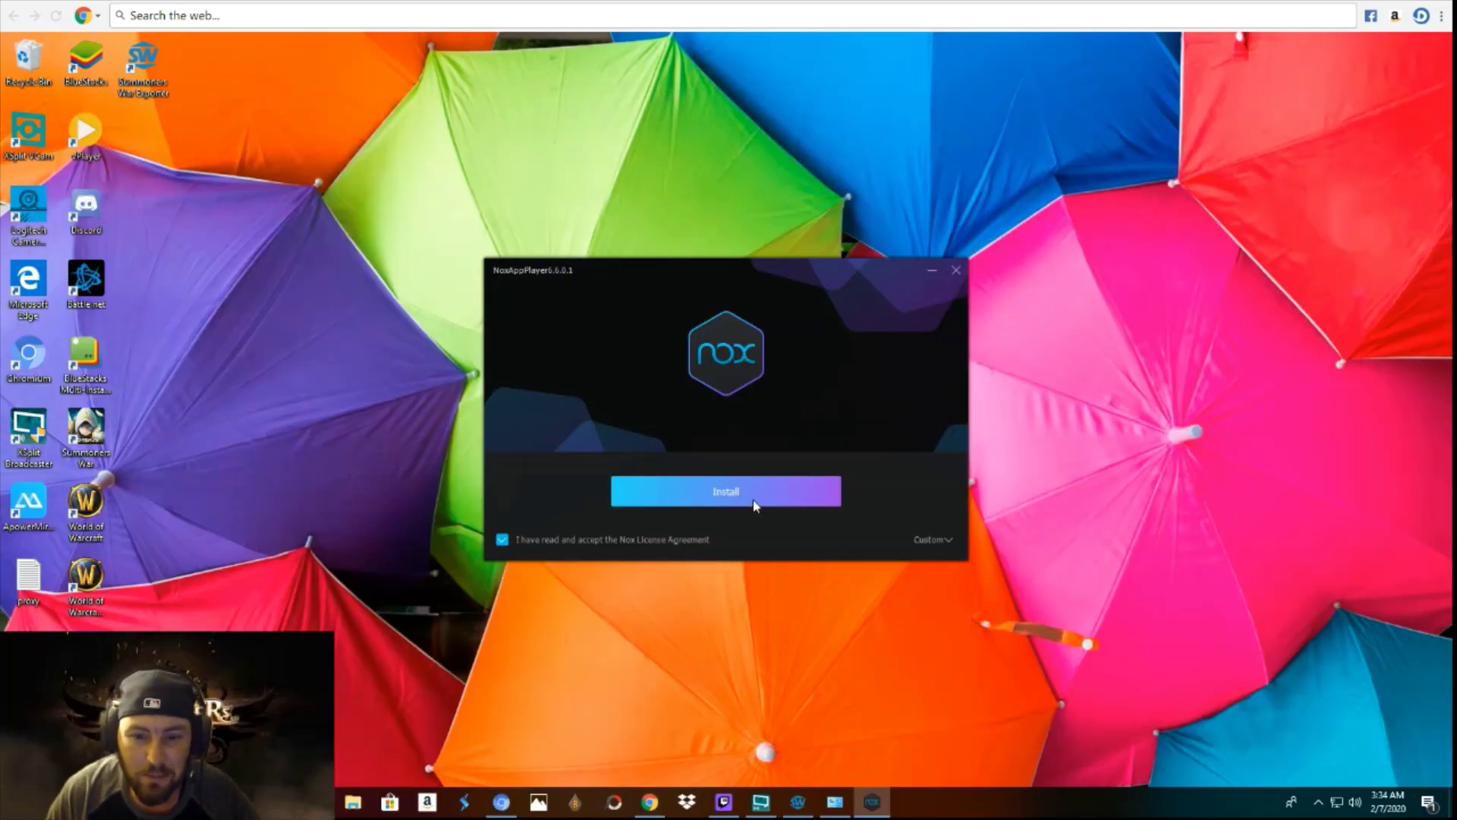
Install NoxPlayer 6.6.0.1 with the license agreement accepted and start the emulator.
left_click(753, 501)
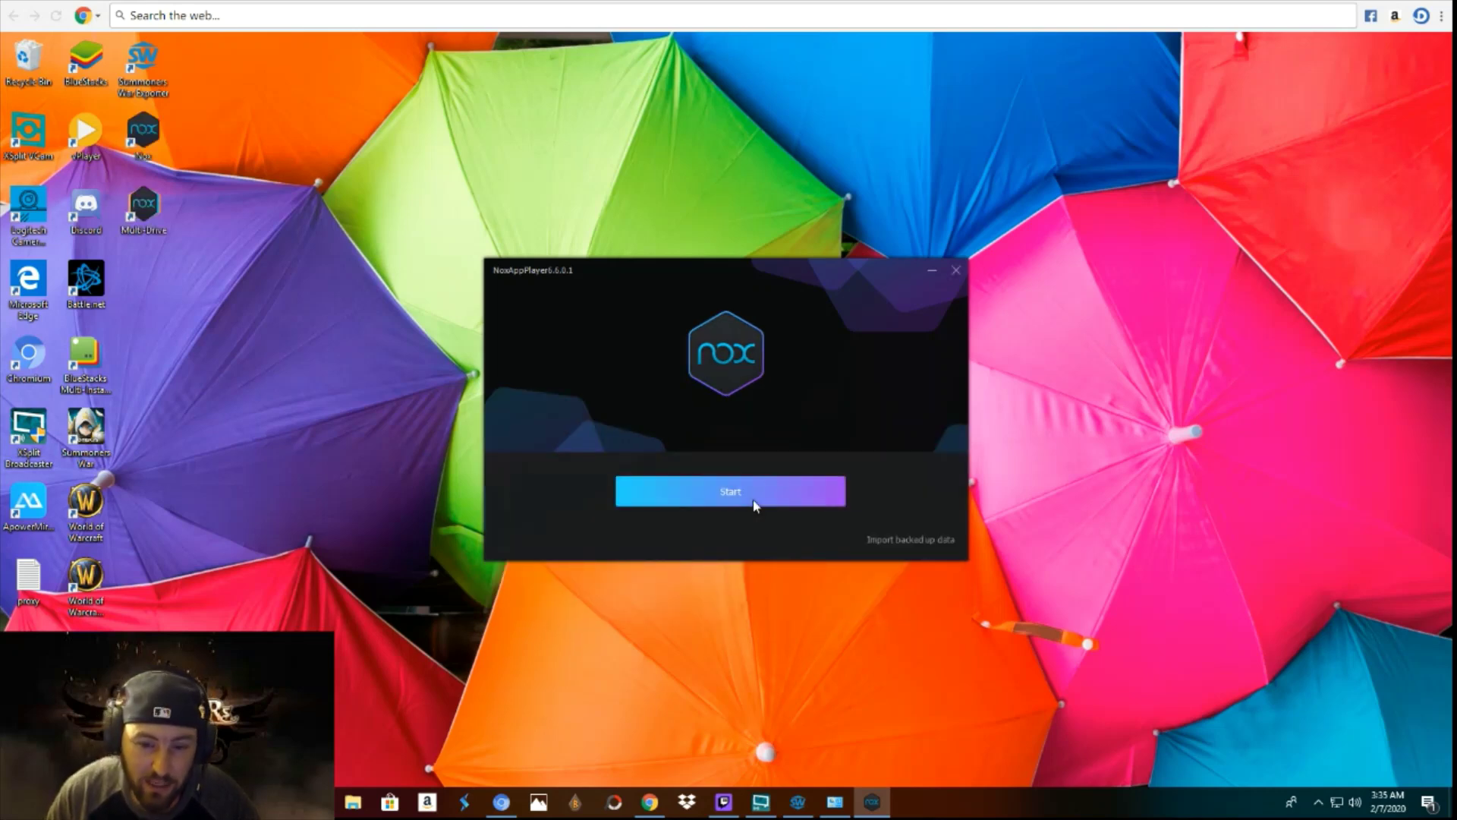
left_click(755, 506)
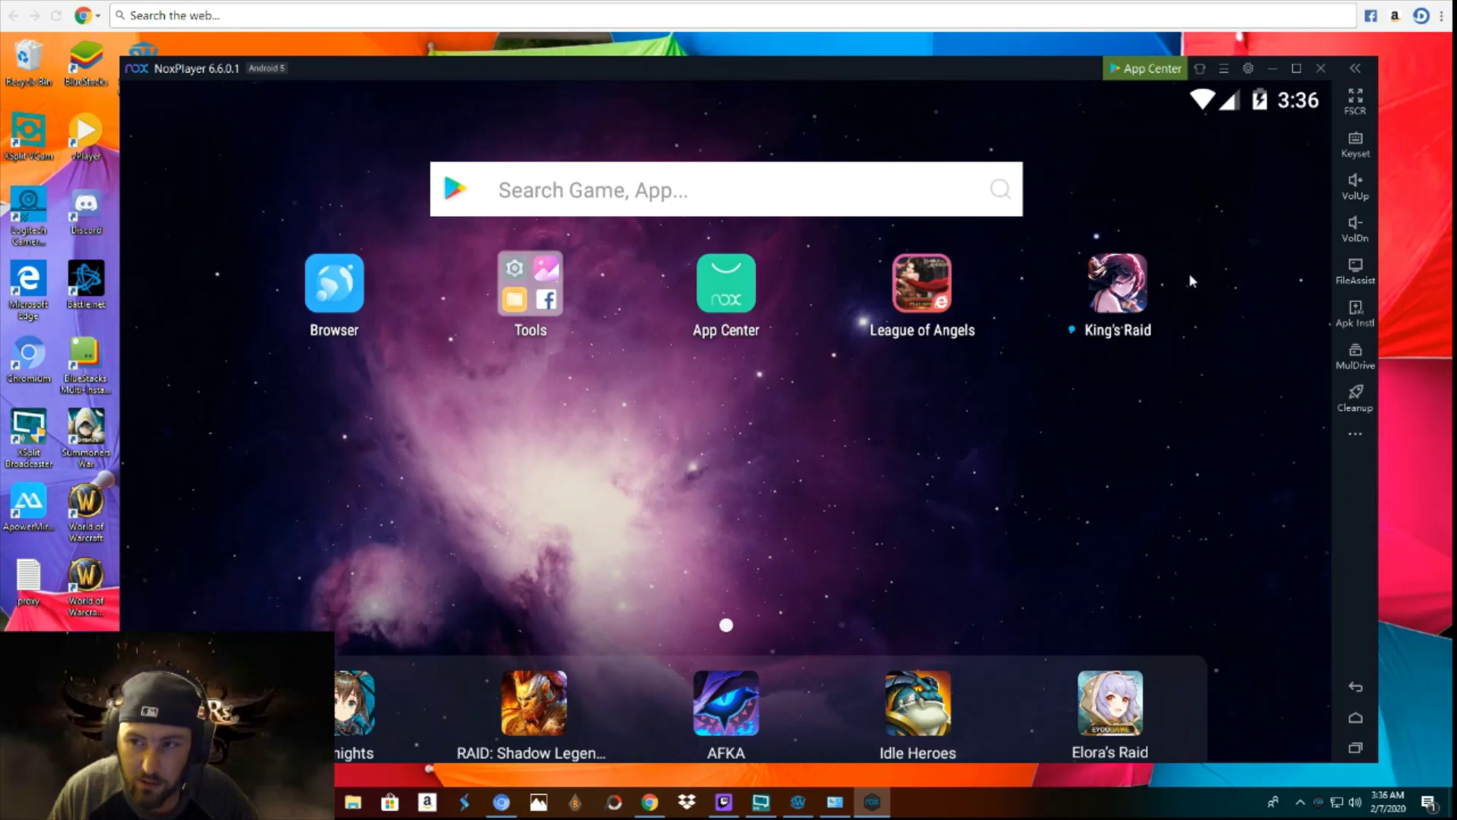
Enable Root in the emulator's general system settings, save the change and restart Nox.
left_click(1248, 68)
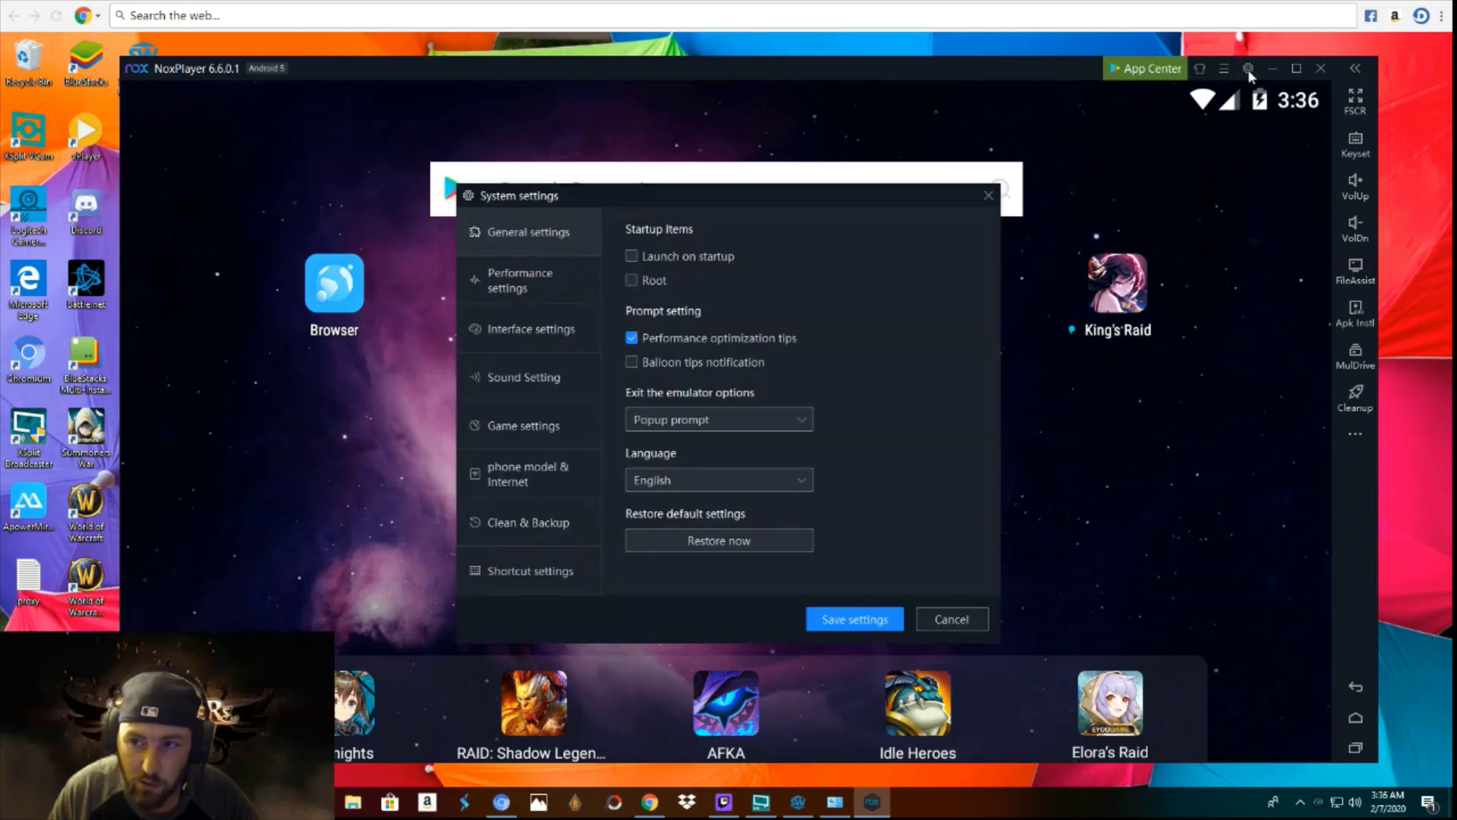
left_click(632, 281)
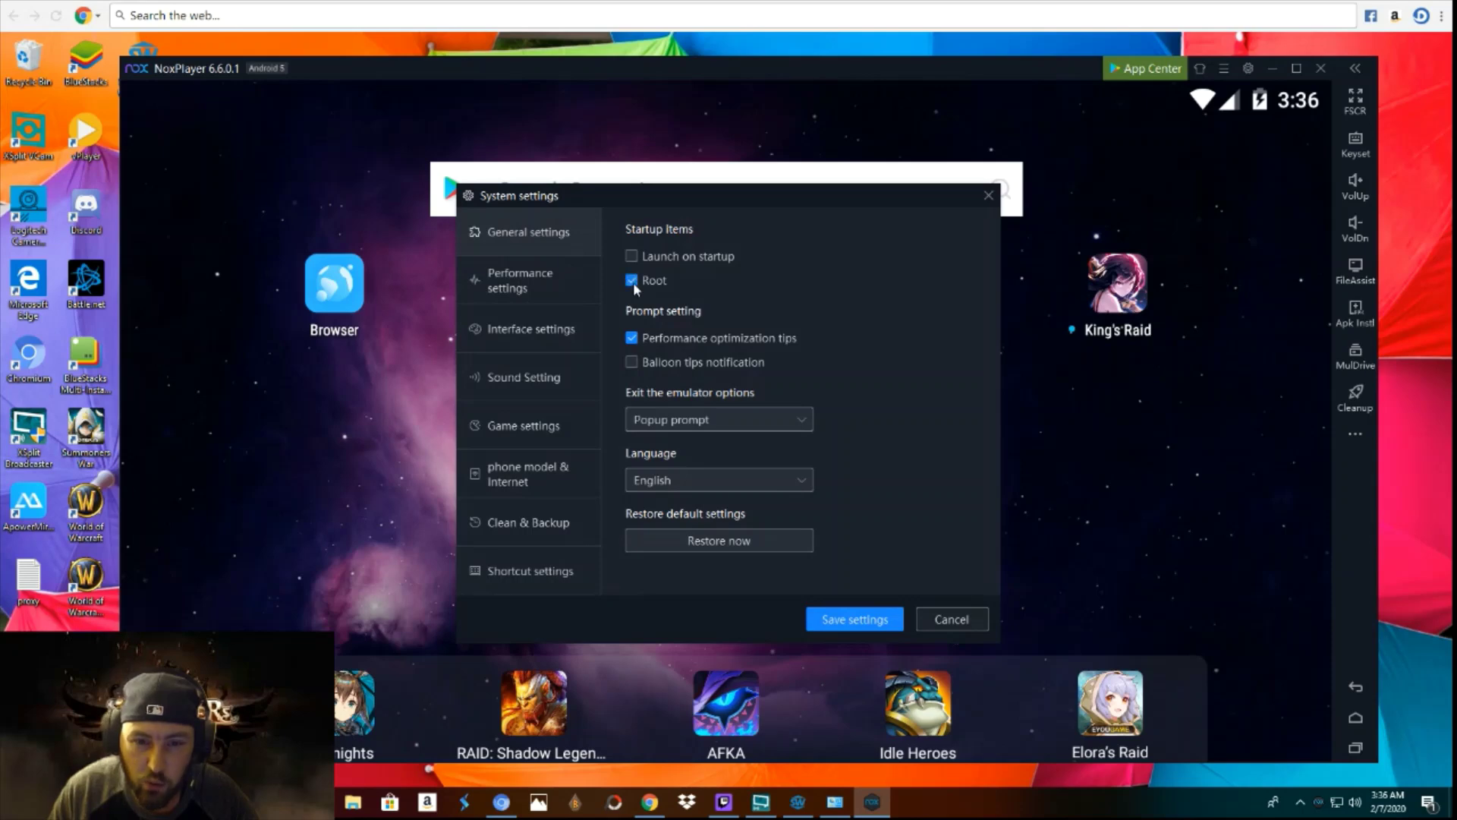
left_click(840, 619)
left_click(756, 464)
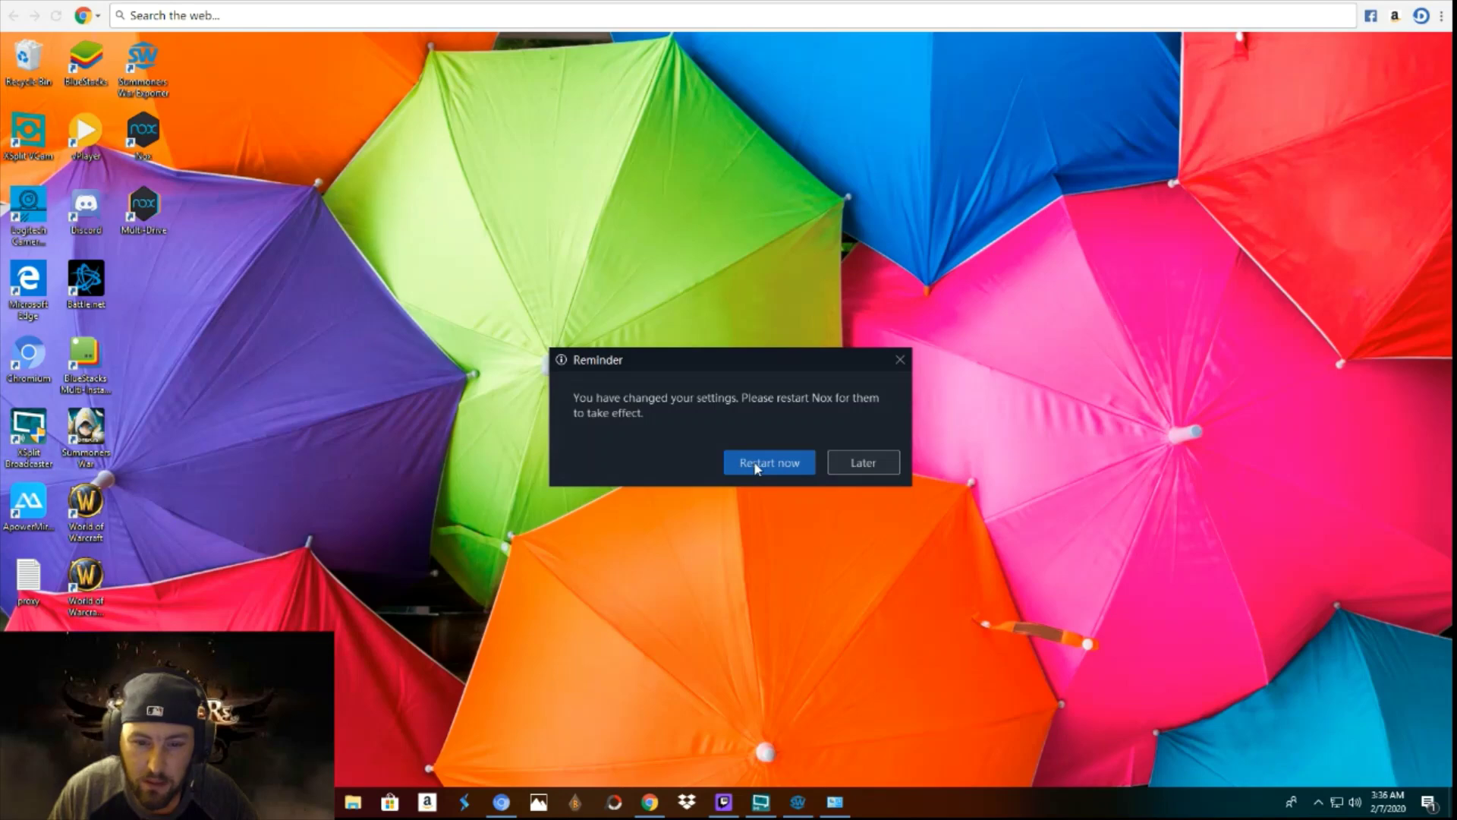
Switch to Chrome and look up the Windows setup file of release 0.0.31 on the sw-exporter GitHub releases page.
mouse_move(649, 806)
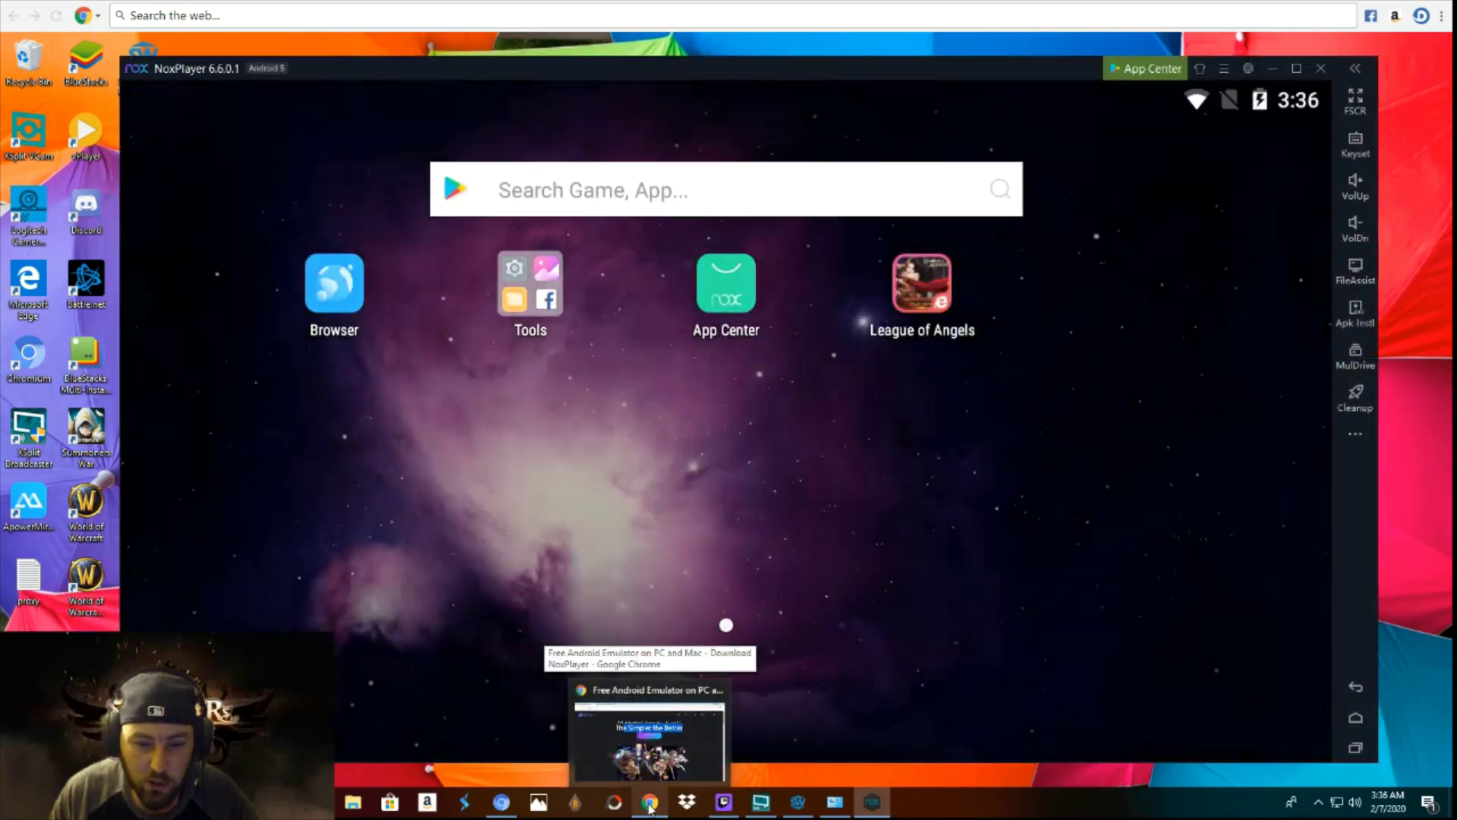
left_click(650, 803)
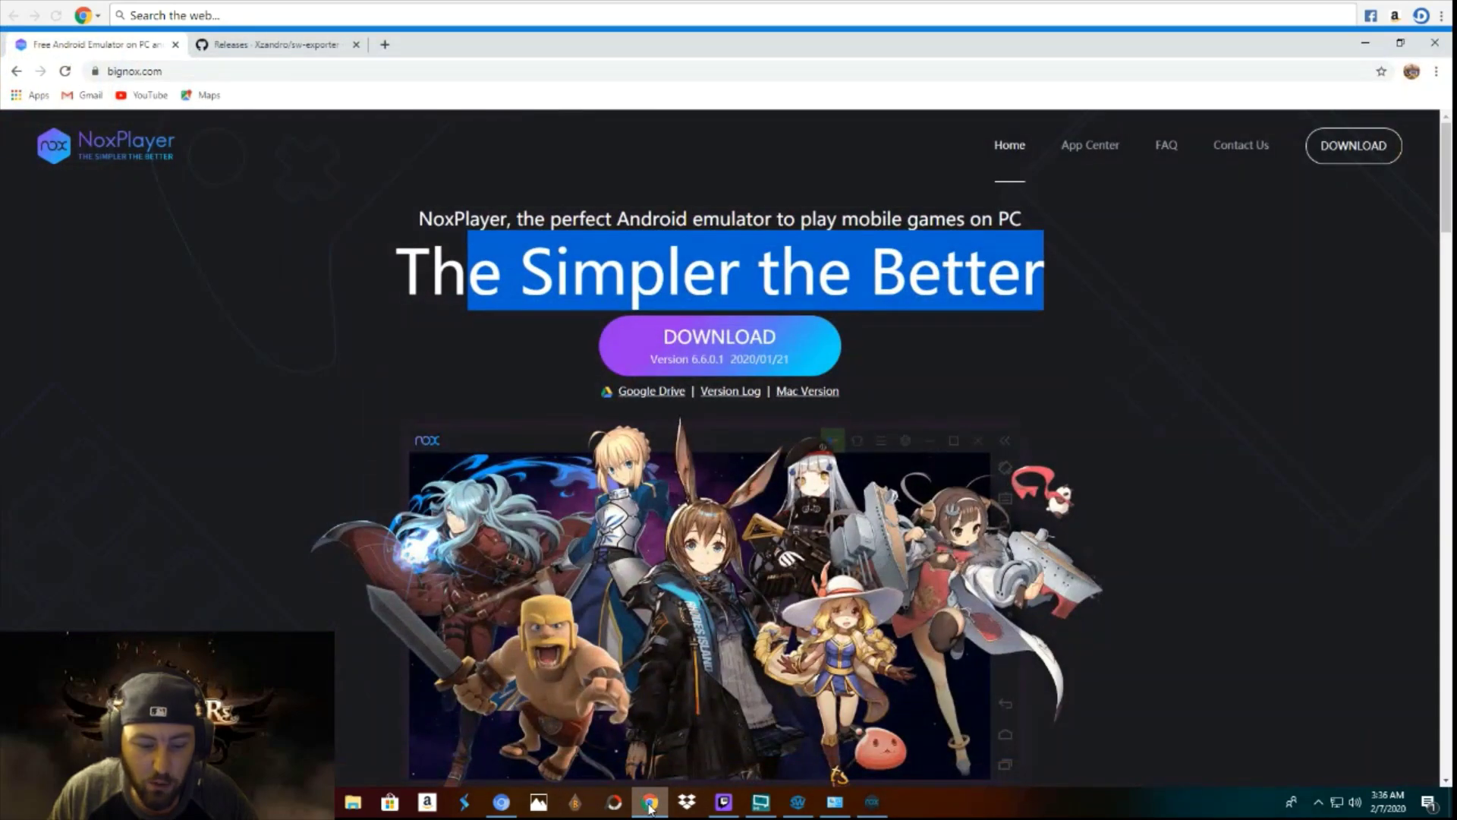
left_click(214, 47)
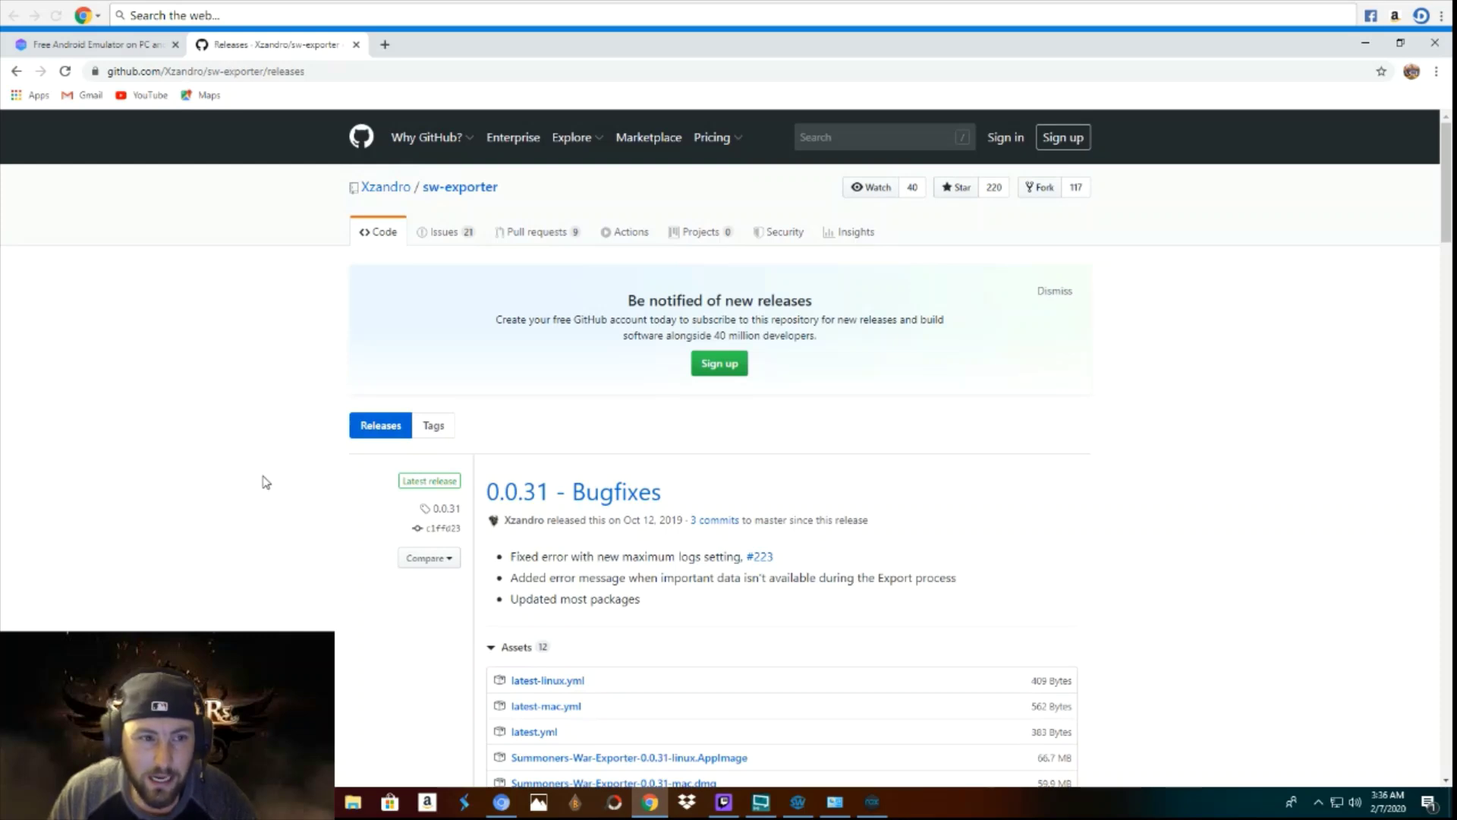
scroll(281, 508, "down", 5)
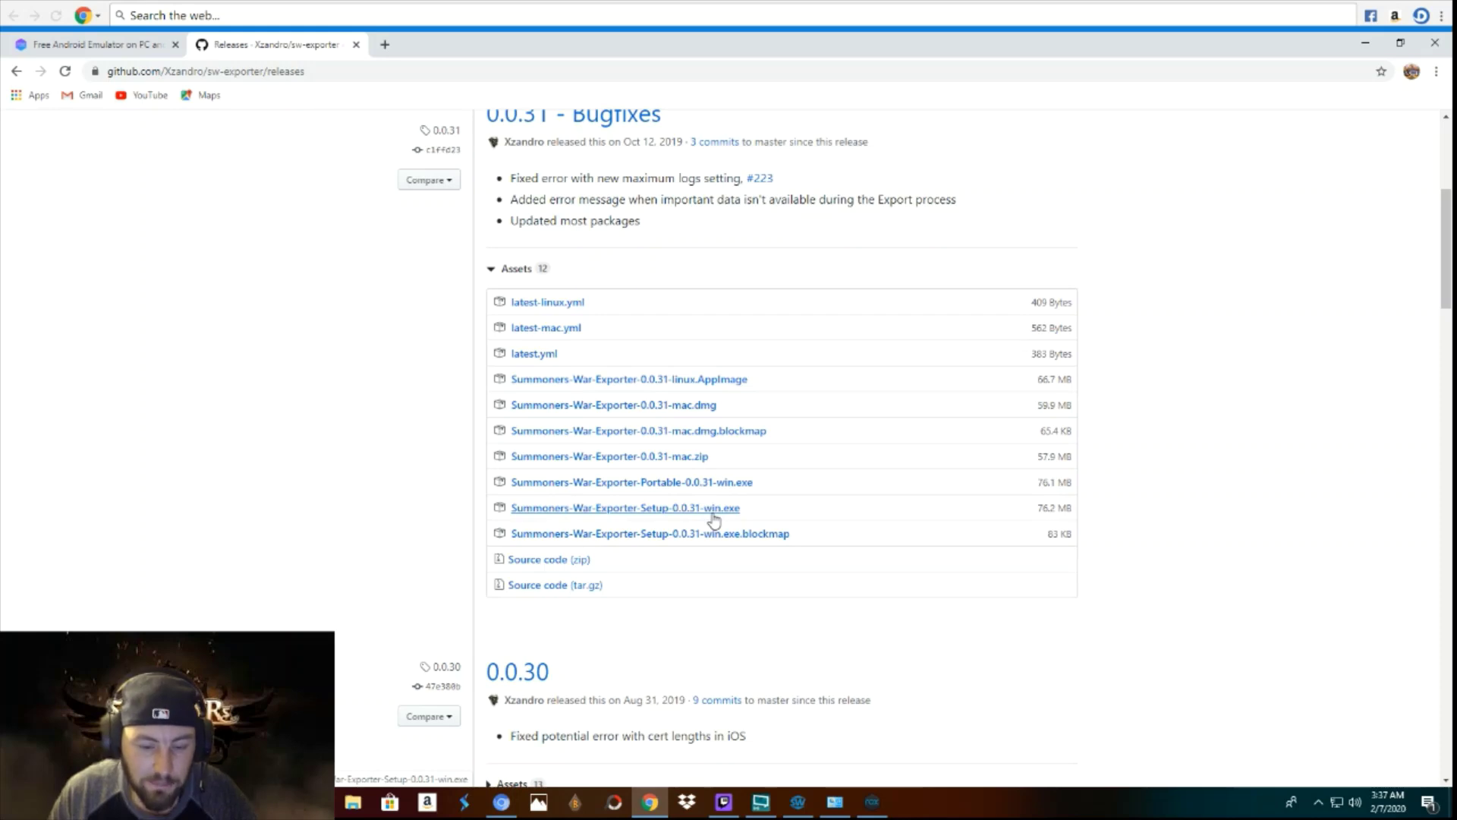
Switch to Summoners War Exporter and get its proxy certificate file.
left_click(801, 810)
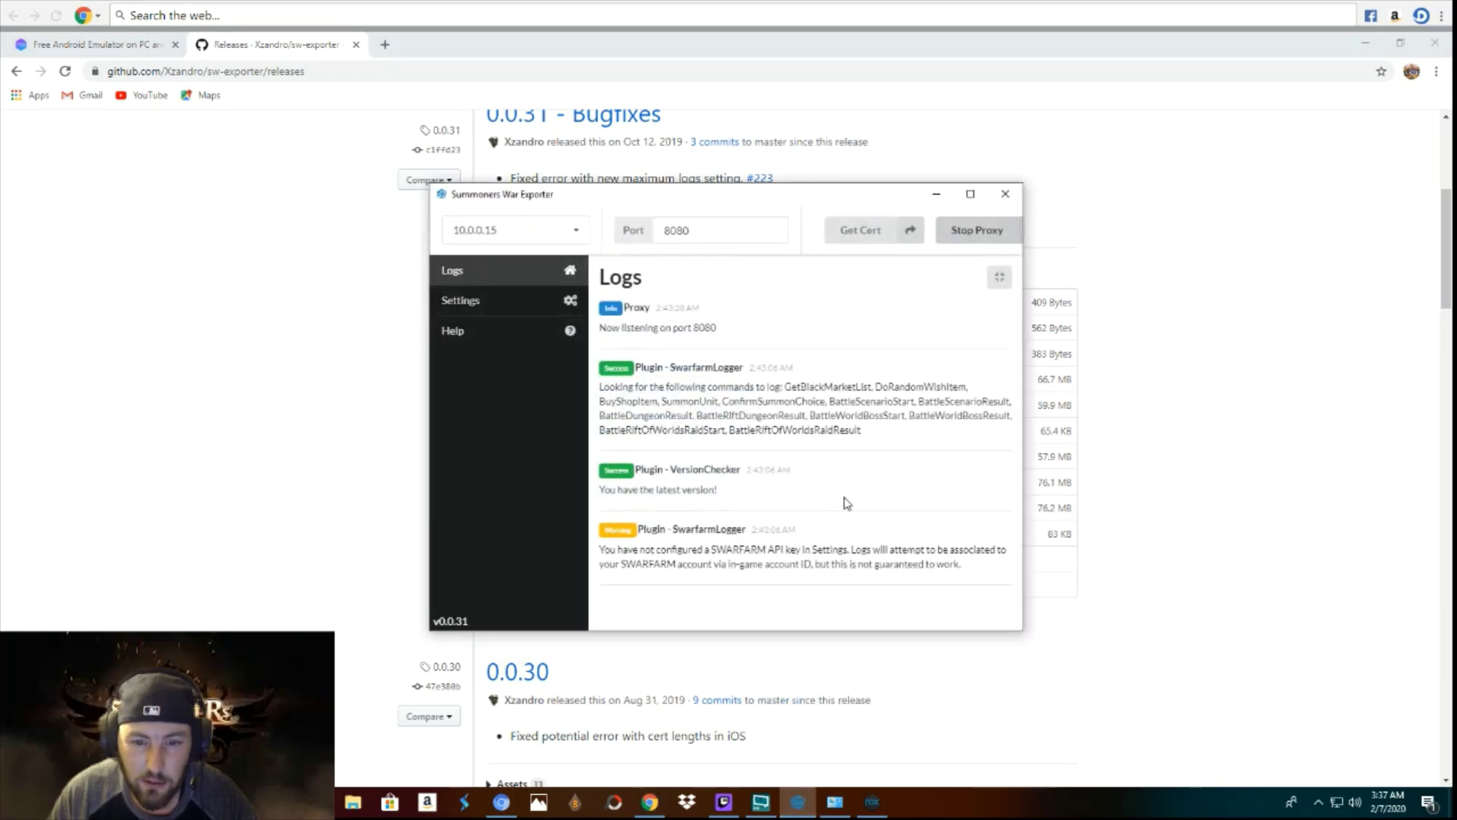
left_click(875, 240)
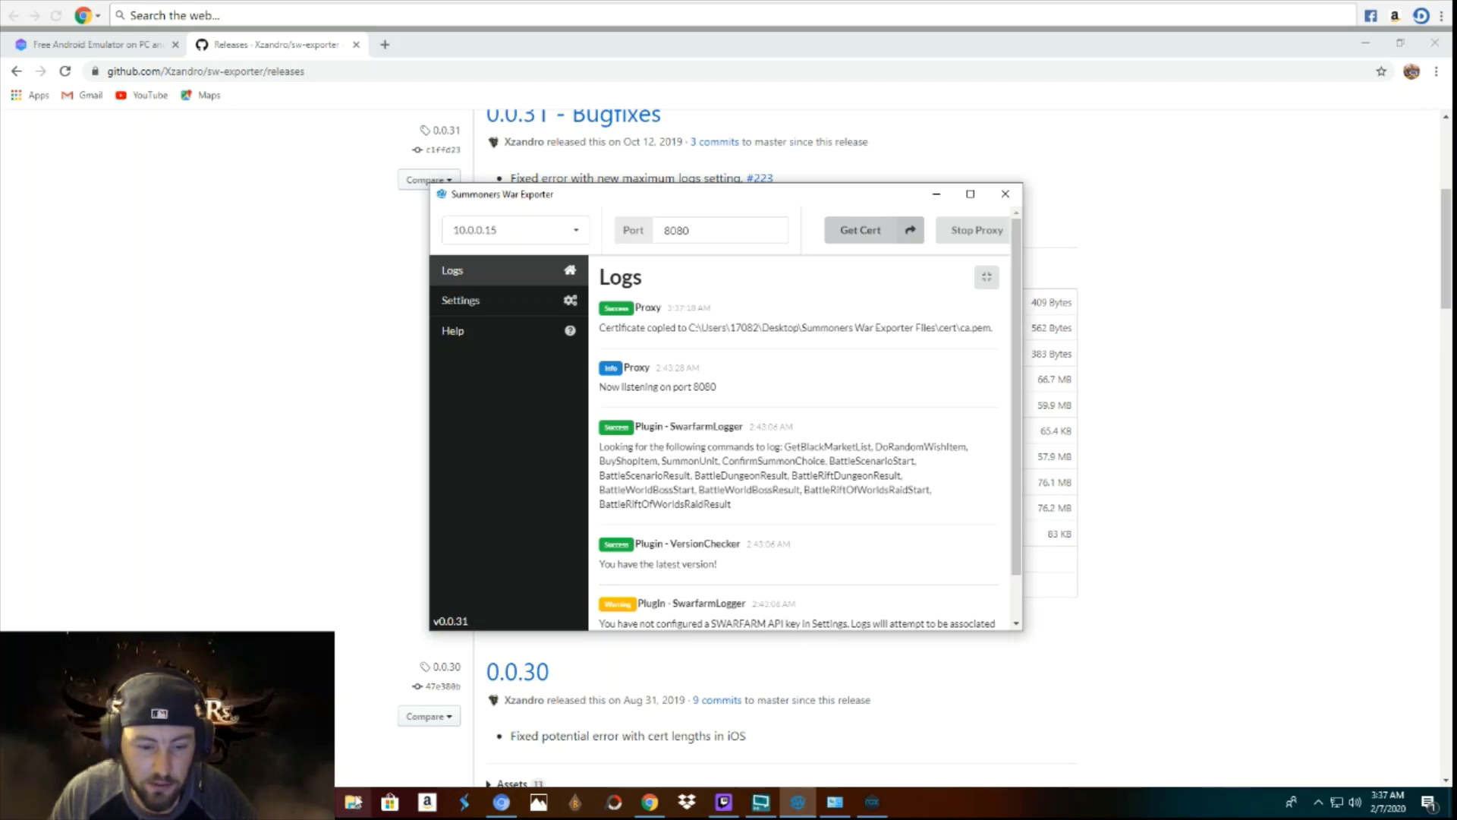
Switch to File Explorer and select ca.pem in the cert folder of Summoners War Exporter Files on the Desktop.
left_click(354, 804)
left_click(713, 334)
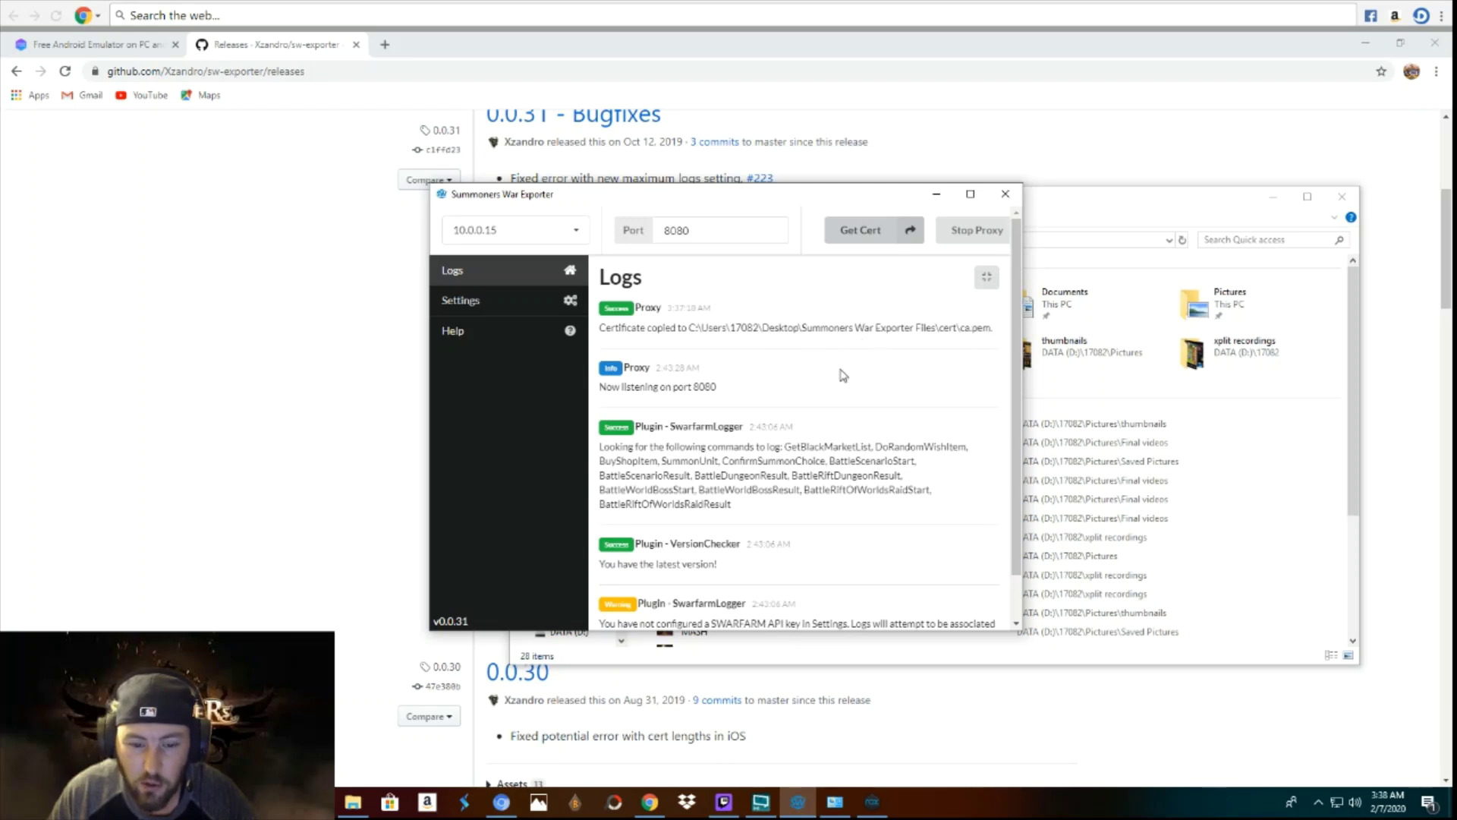
mouse_move(354, 807)
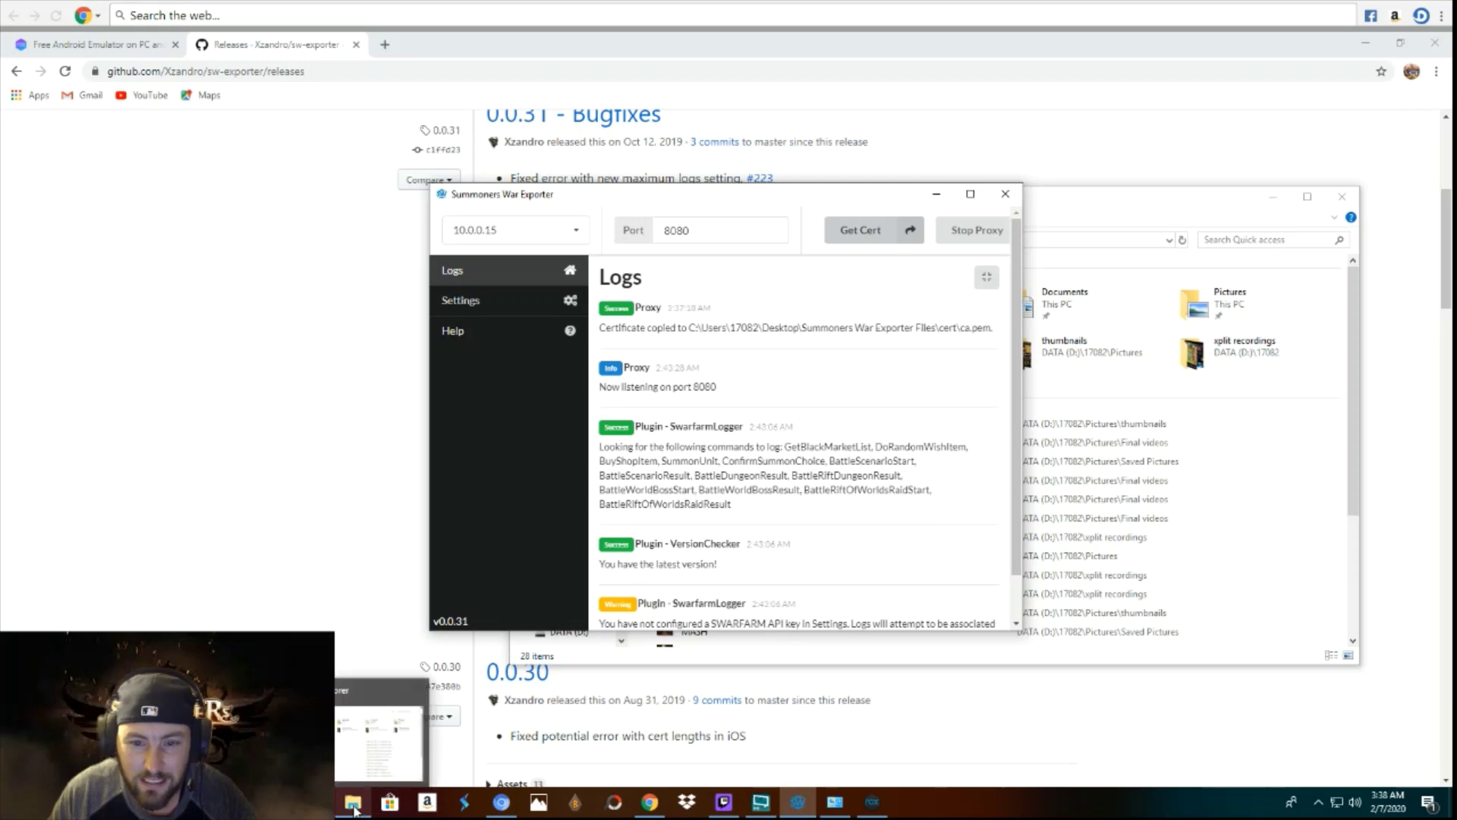
left_click(354, 807)
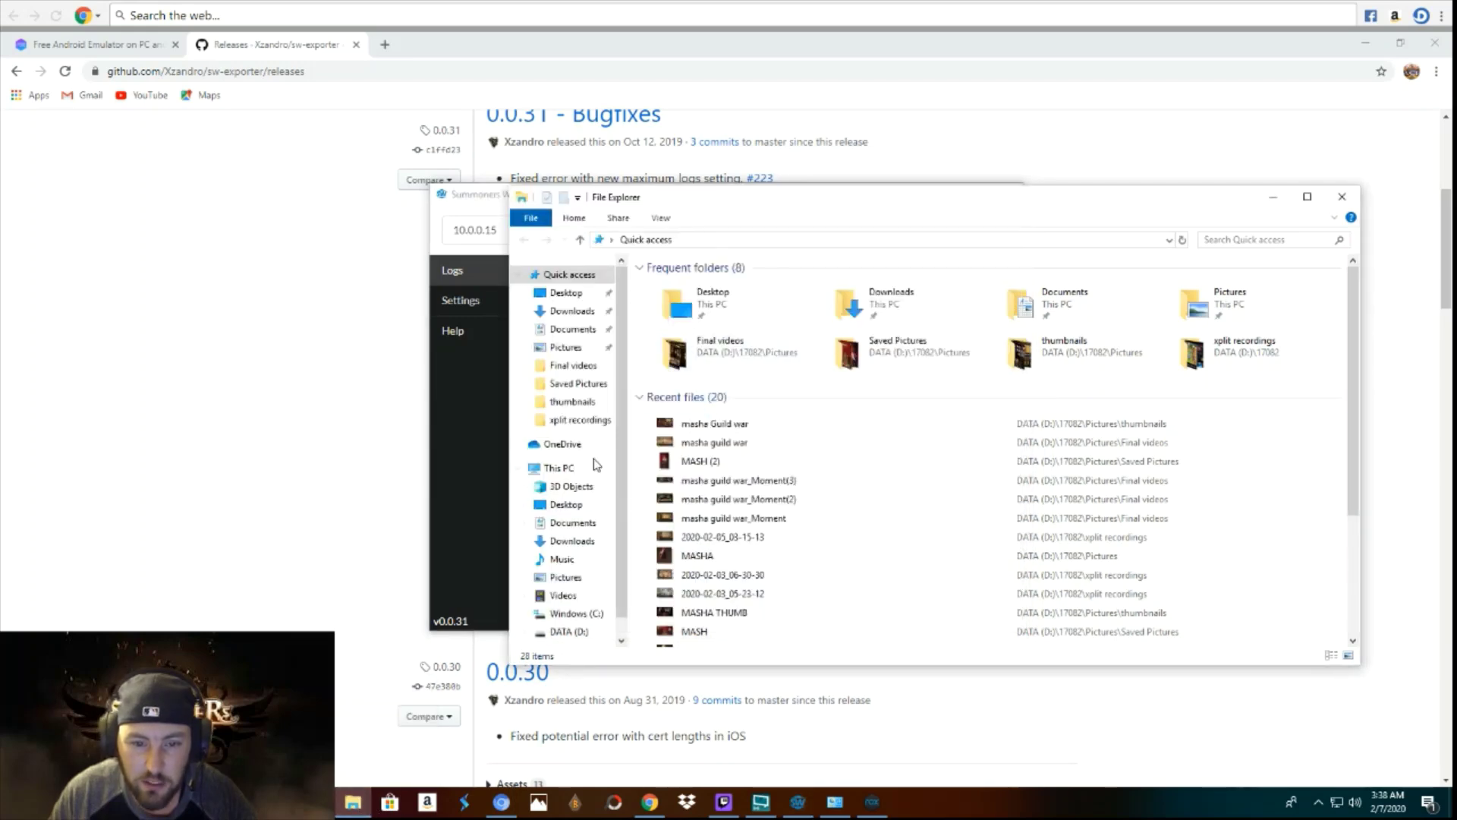
left_click(596, 505)
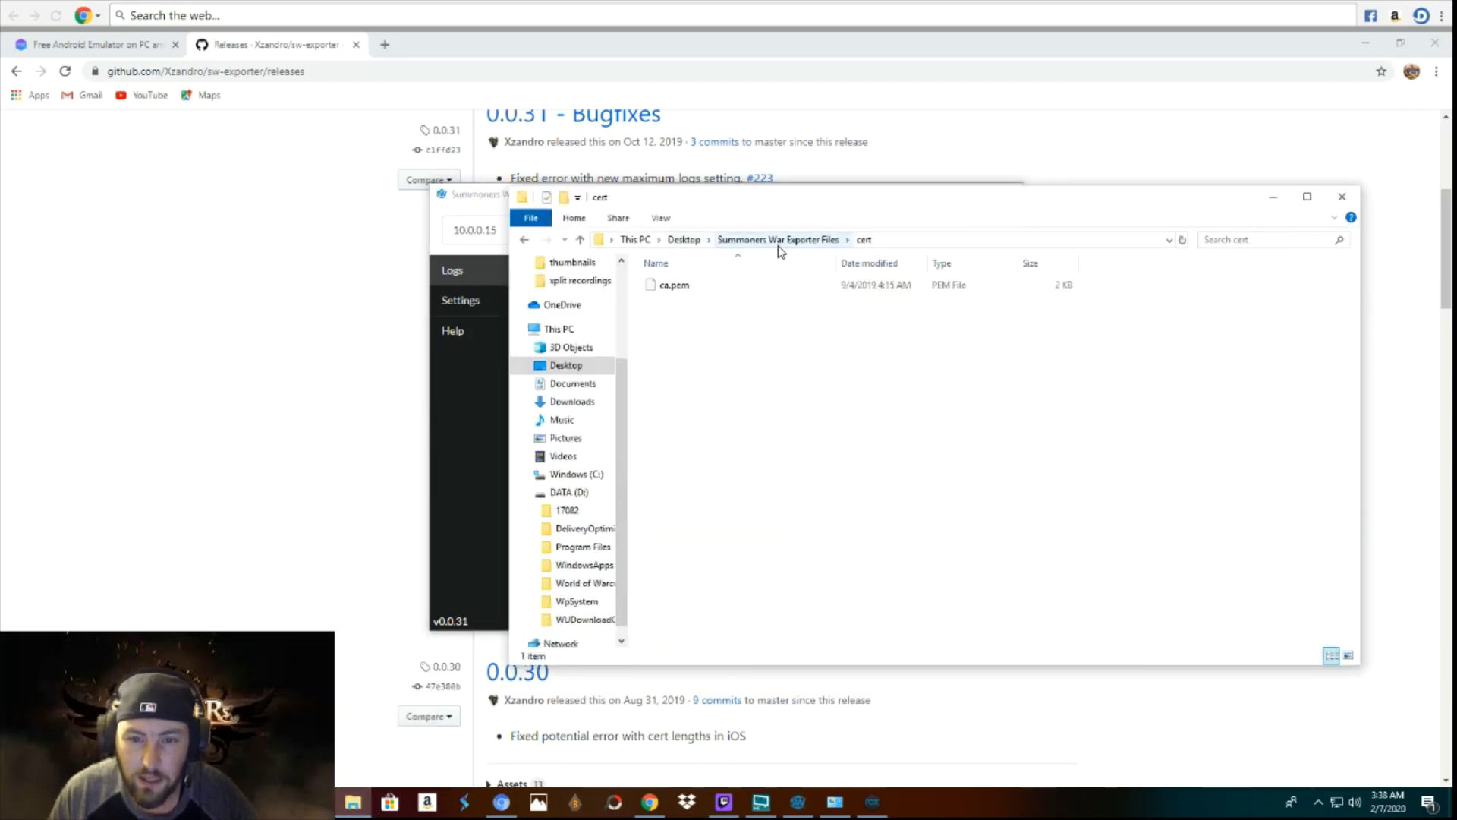
left_click(674, 285)
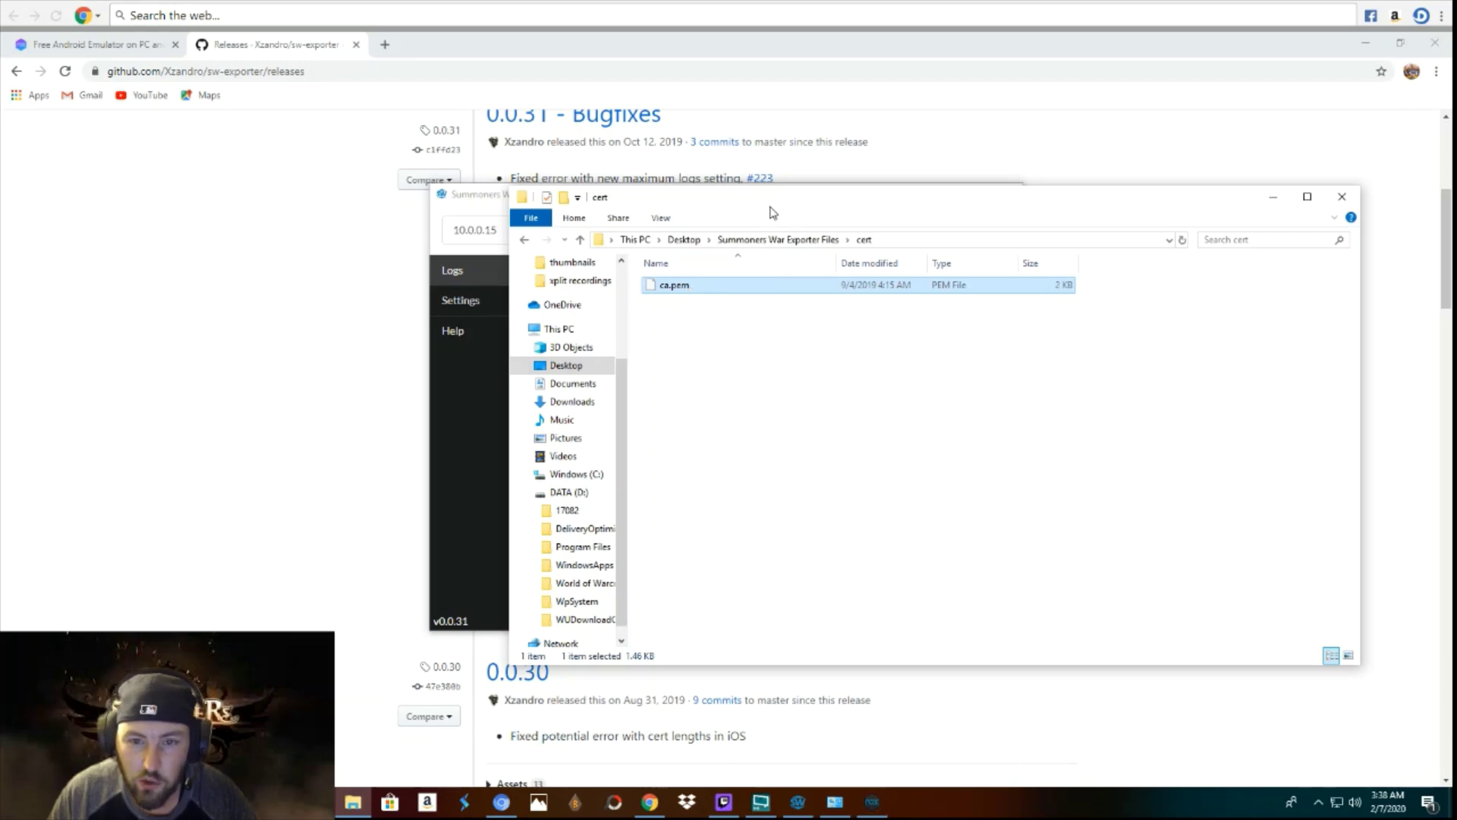
Arrange the File Explorer and NoxPlayer windows side by side and transfer ca.pem into the emulator.
left_click_drag(772, 213, 268, 128)
left_click(879, 807)
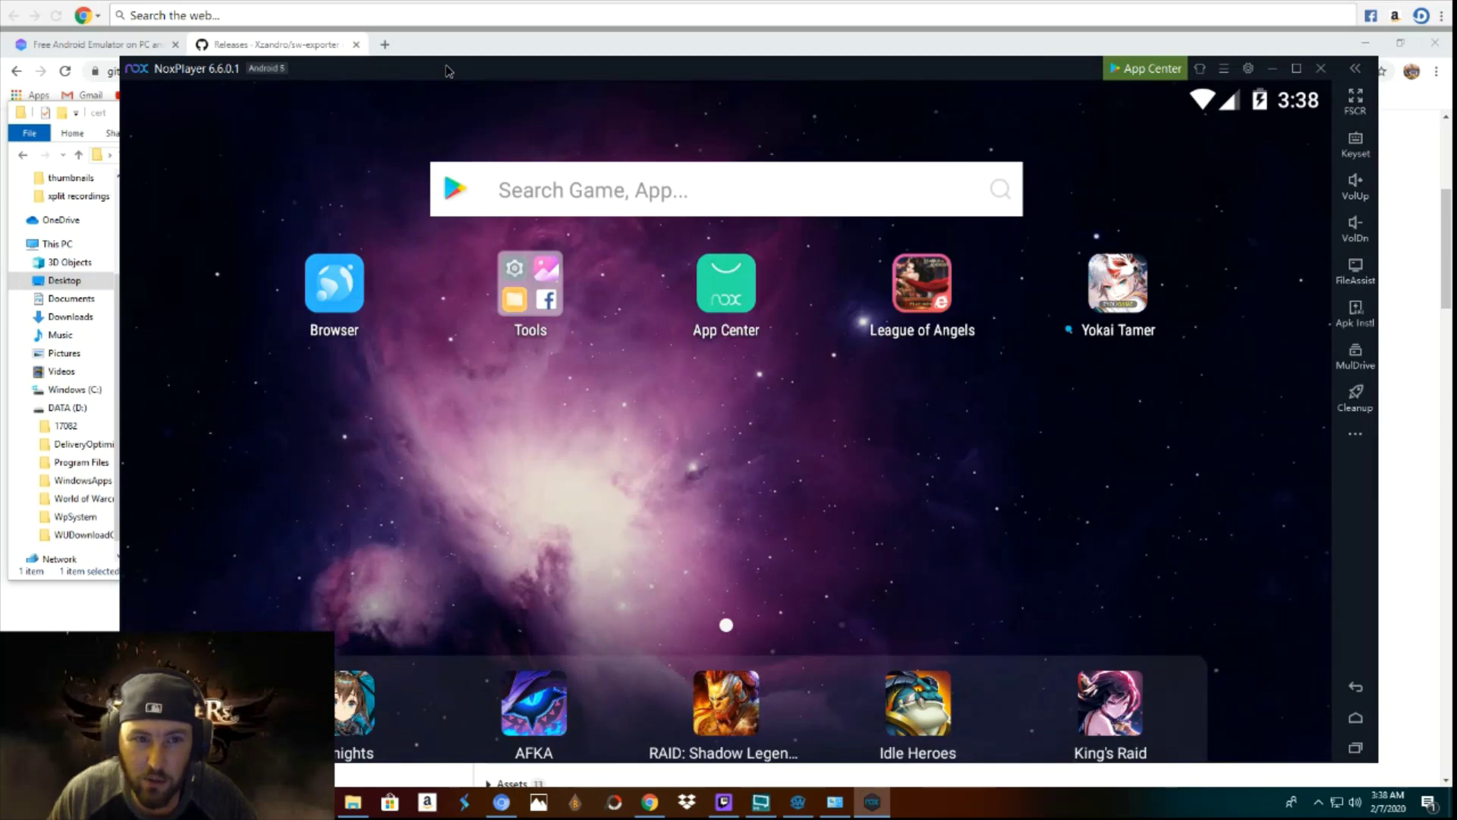
left_click_drag(448, 70, 793, 71)
left_click_drag(165, 200, 883, 463)
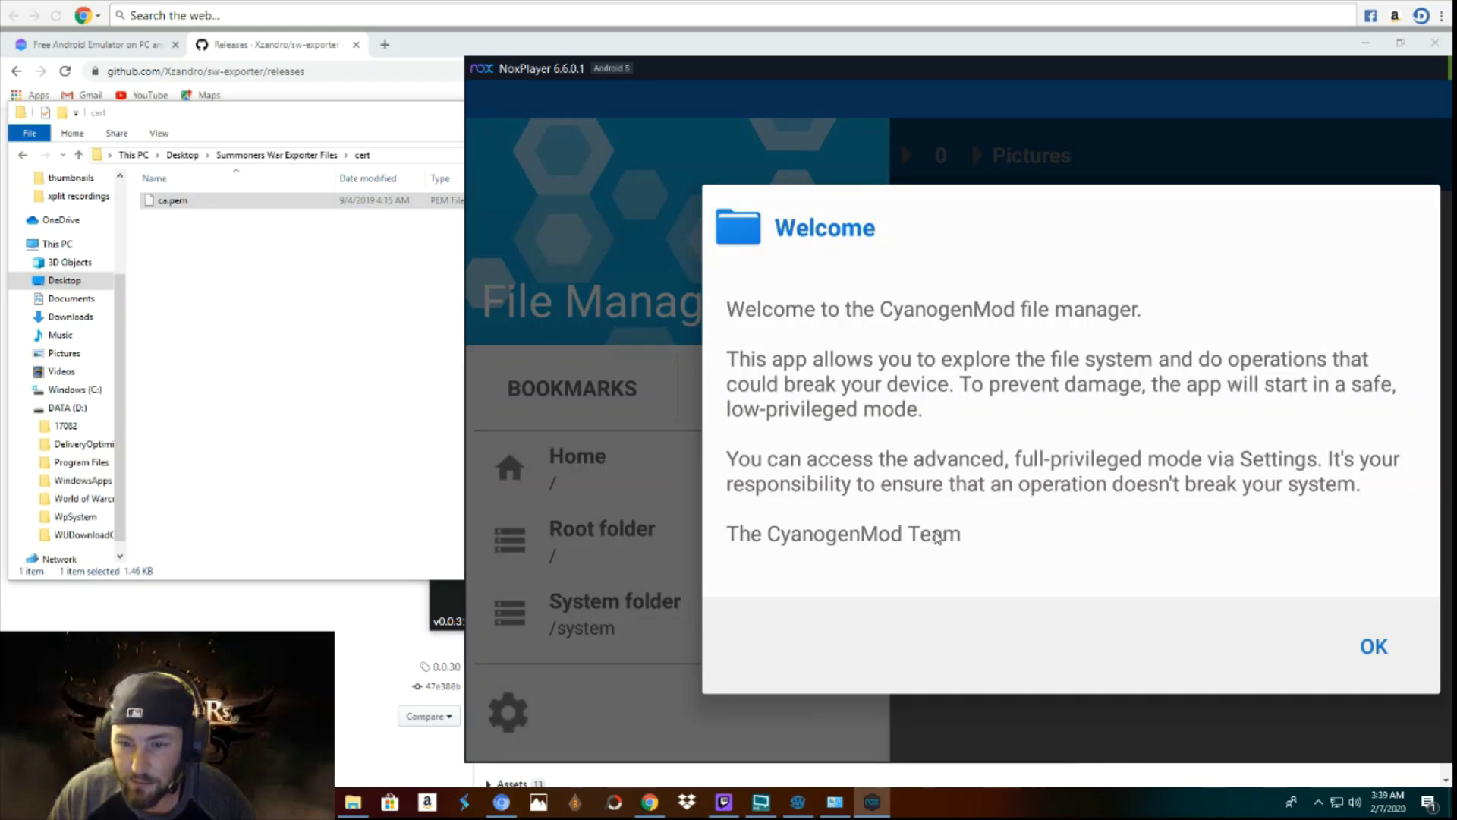
Accept the Android file manager's welcome message and close File Manager from the recent apps.
left_click(1376, 649)
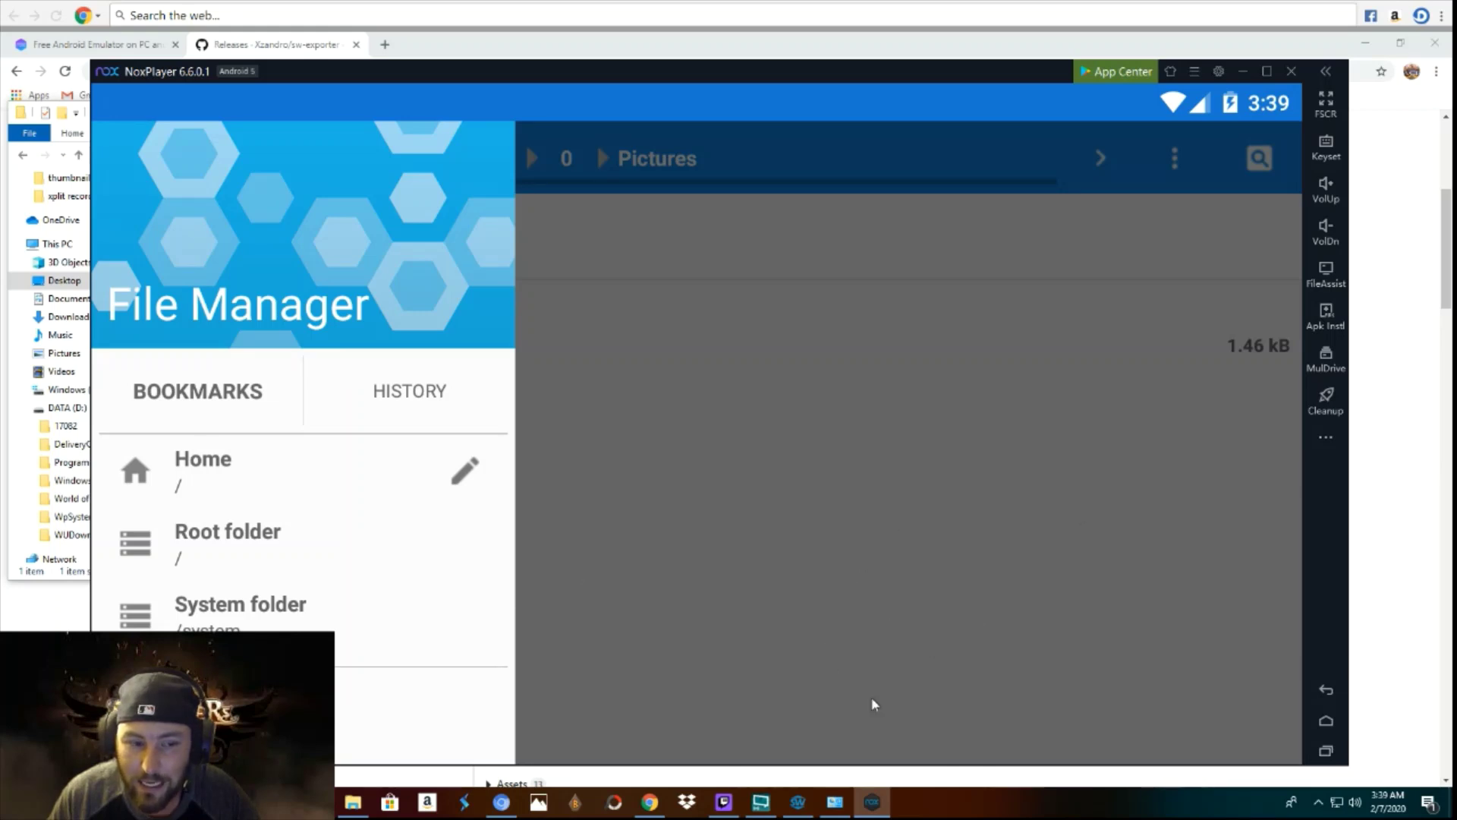
left_click(1326, 753)
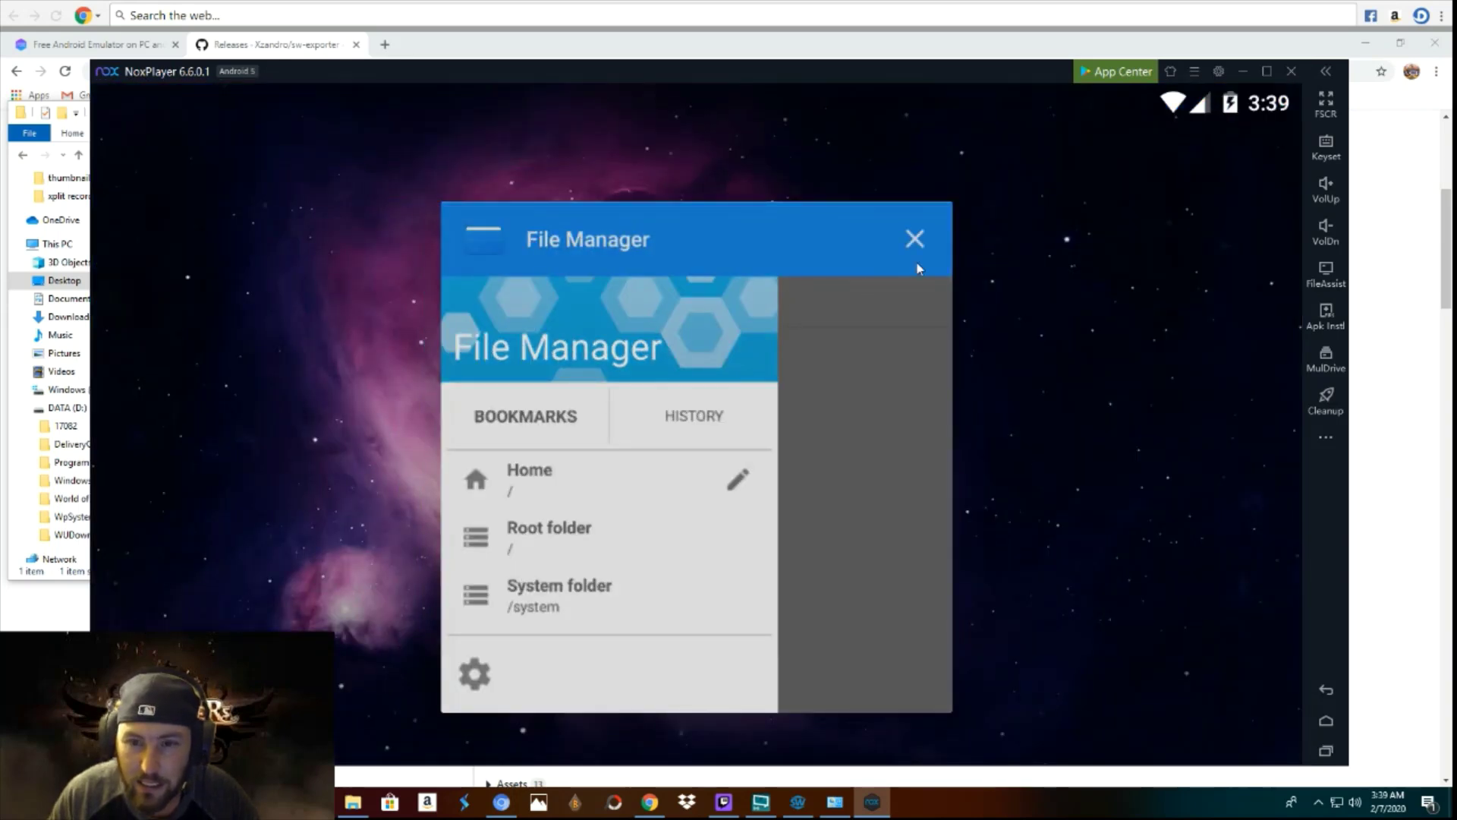
left_click(915, 239)
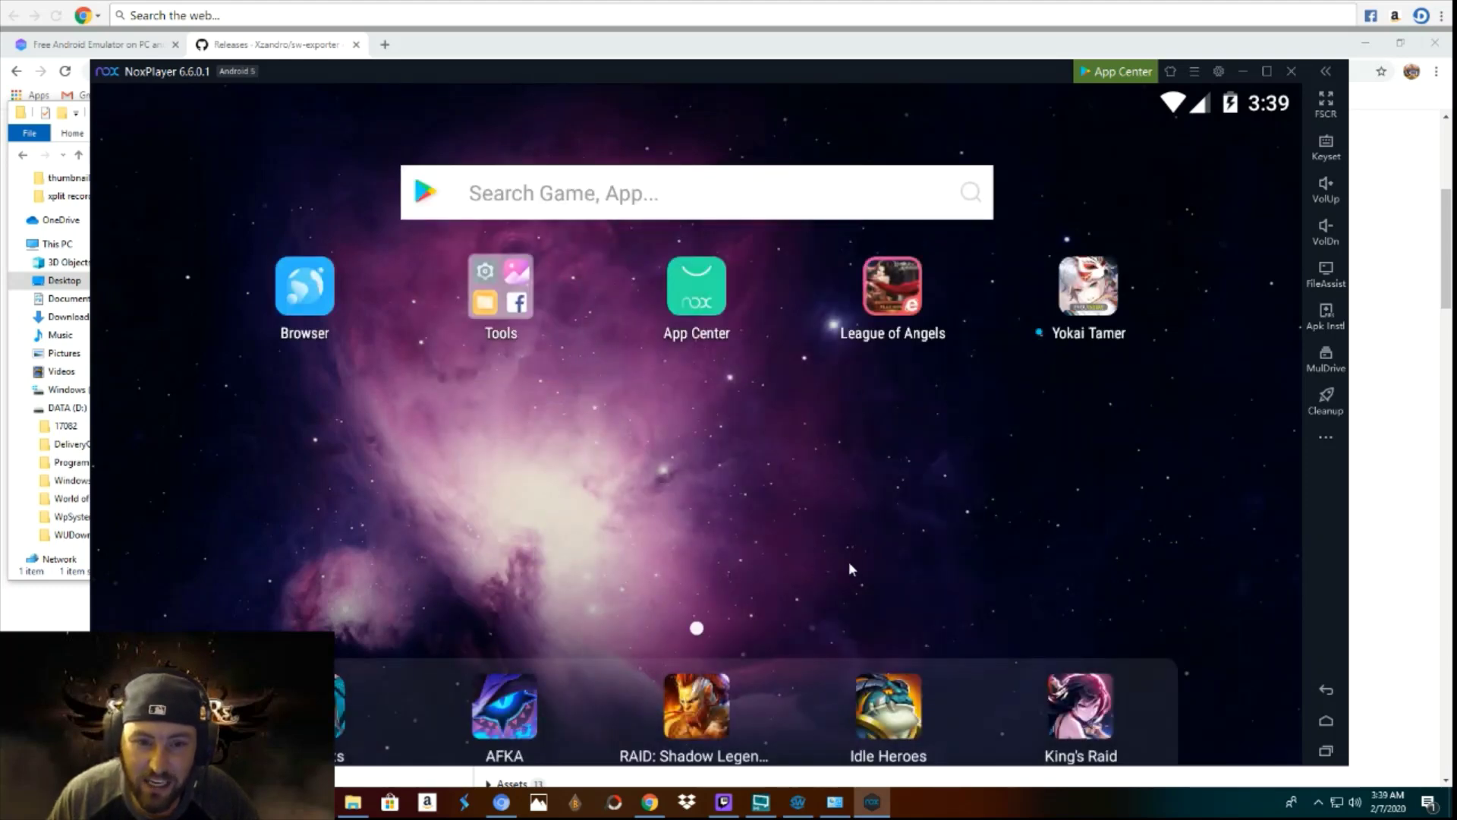
Open the Security page of the emulator's Android Settings.
left_click(487, 282)
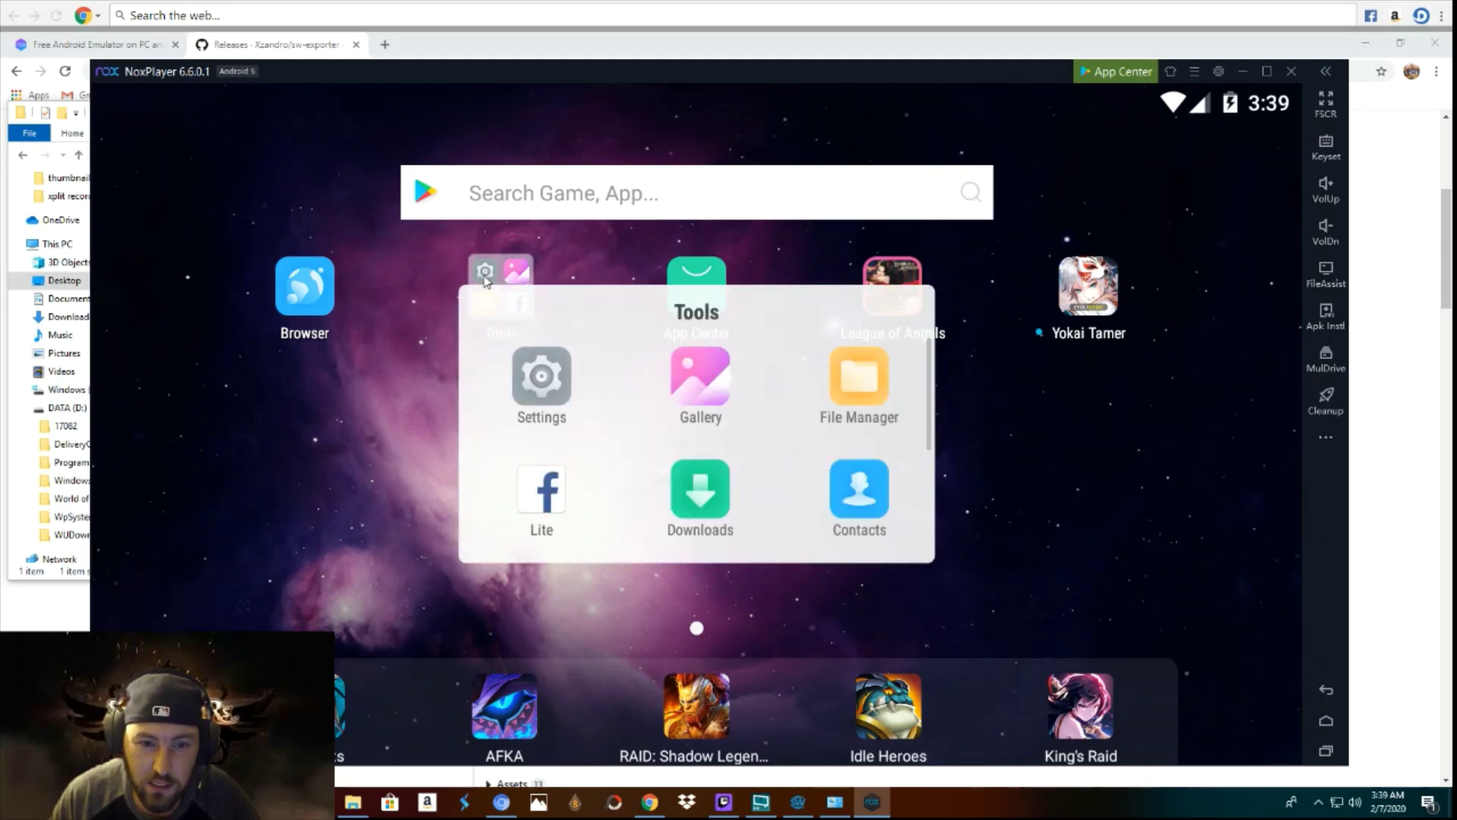
left_click(548, 385)
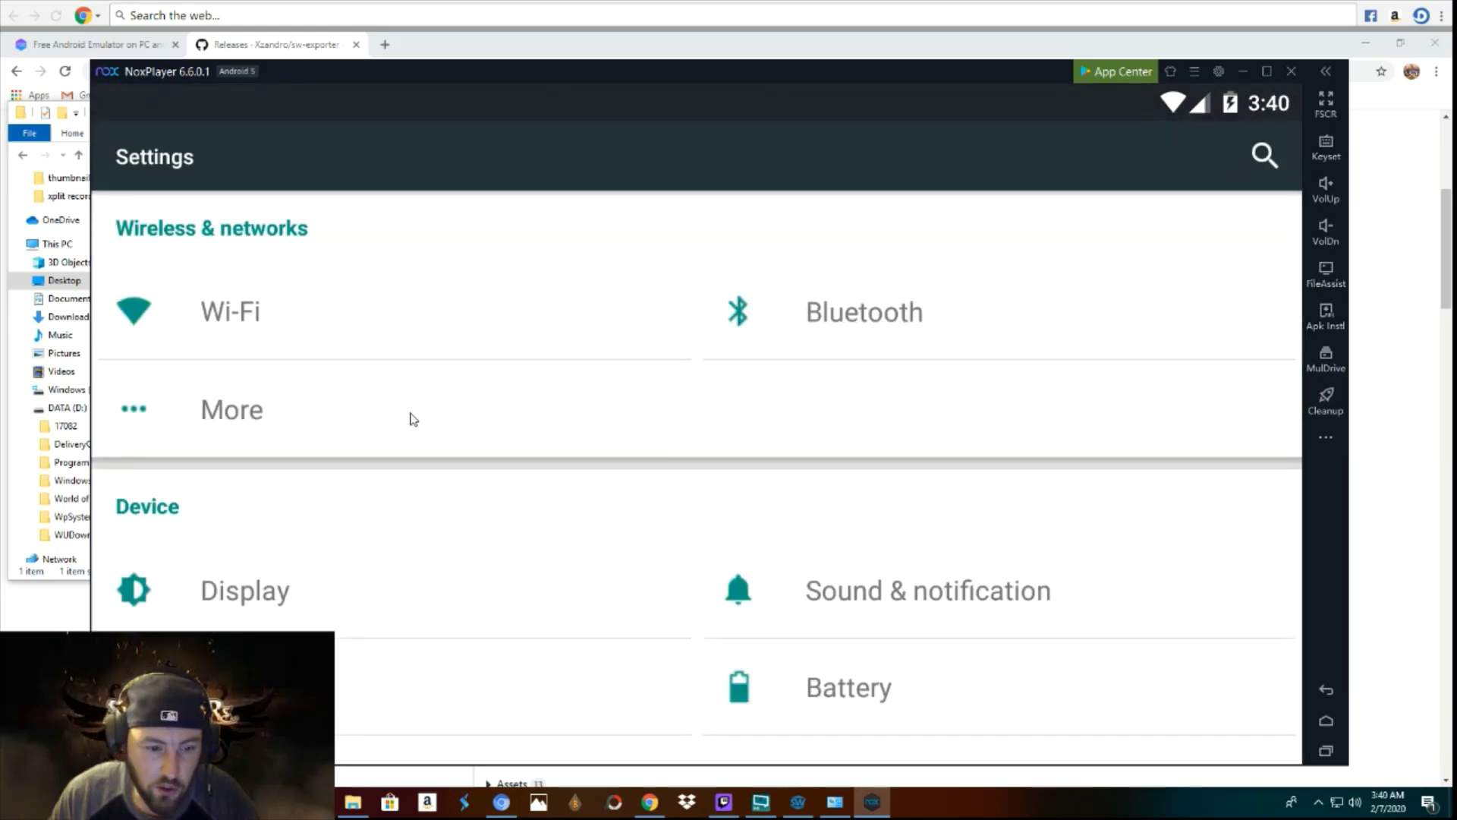
scroll(442, 445, "down", 1)
scroll(440, 446, "down", 5)
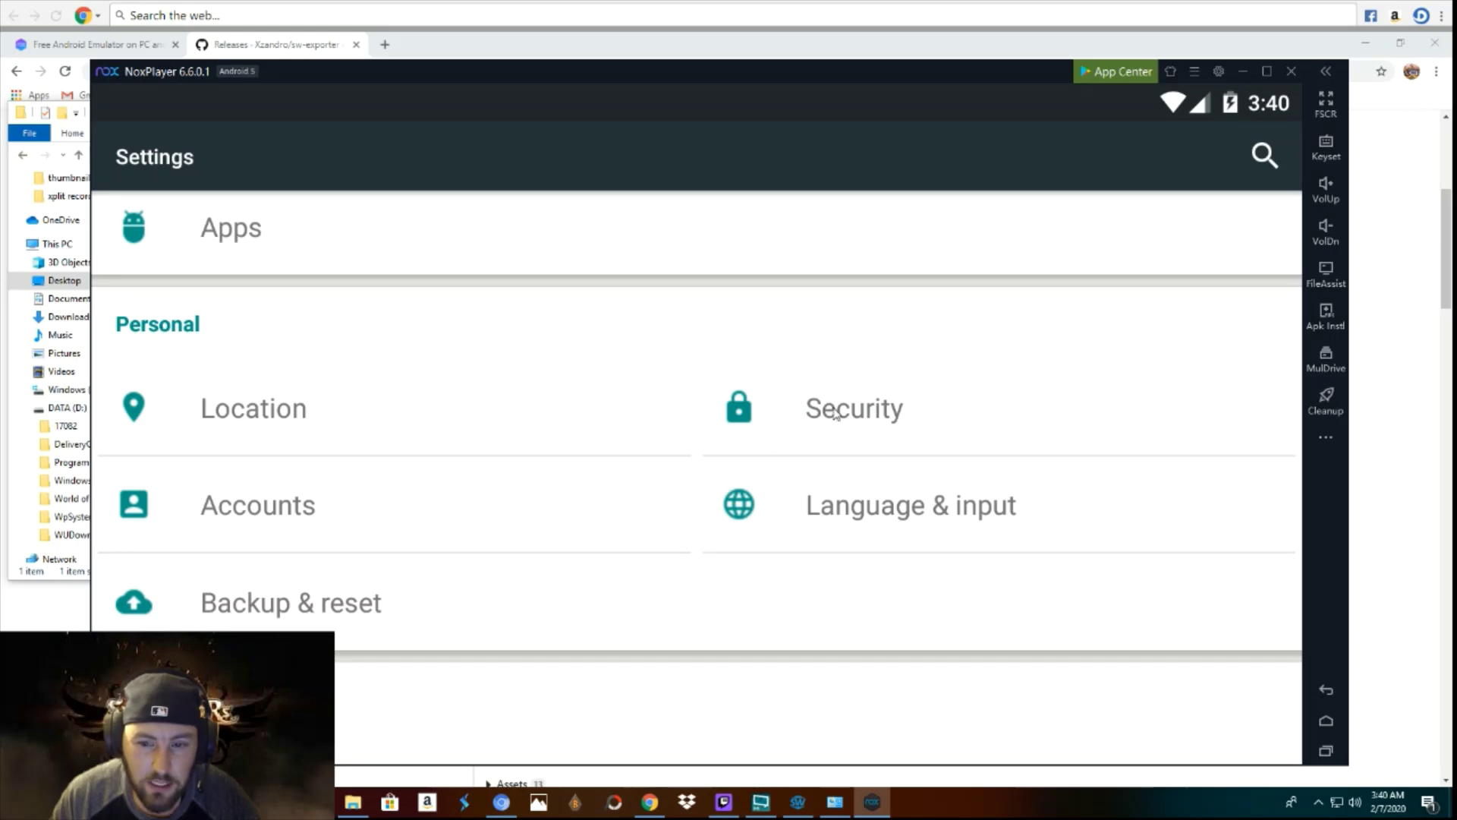
left_click(834, 412)
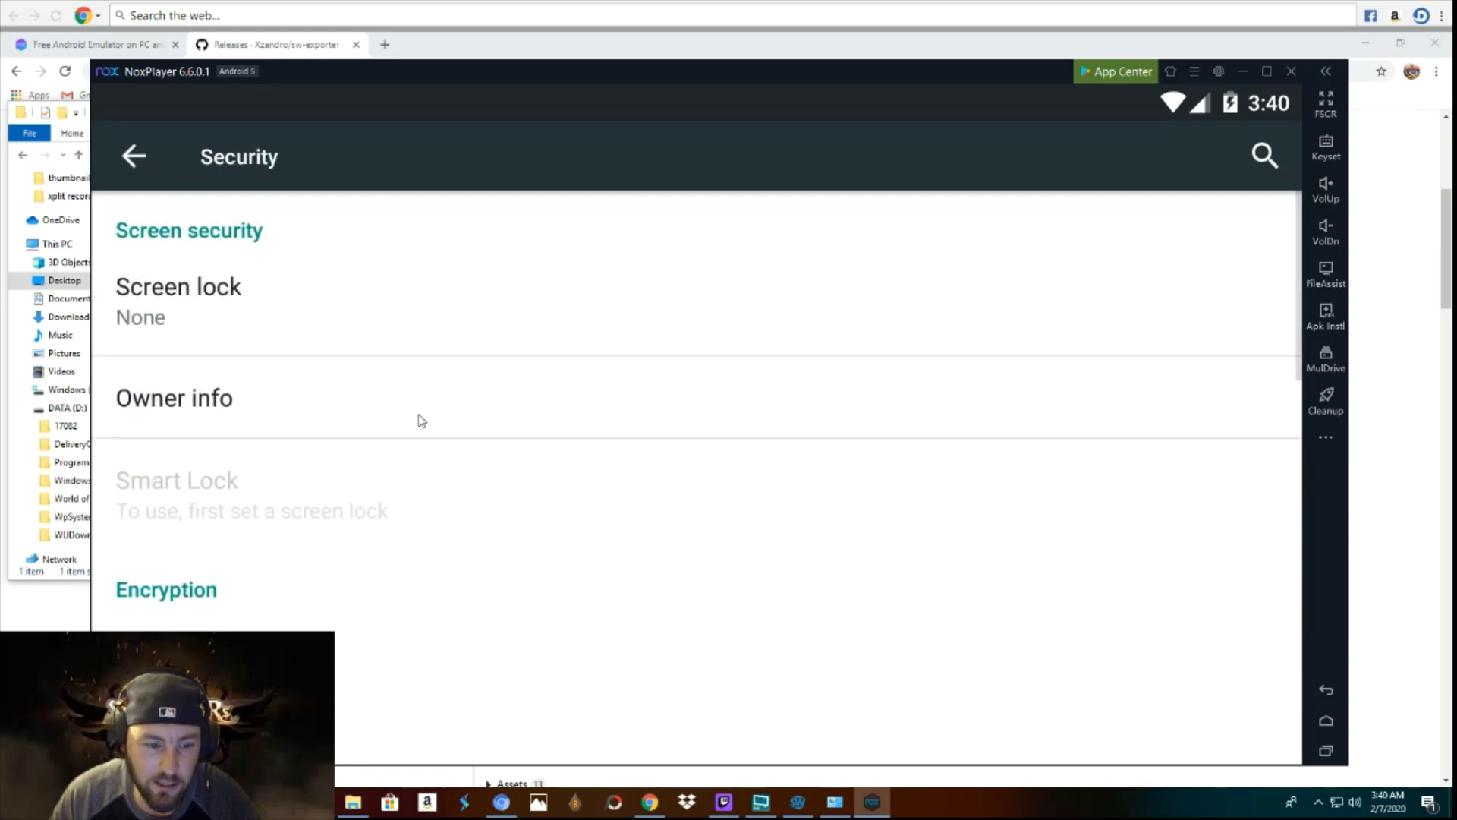
Install the ca.pem certificate from the Pictures folder of internal storage and name it ca.pem.
scroll(419, 417, "down", 3)
scroll(422, 420, "down", 8)
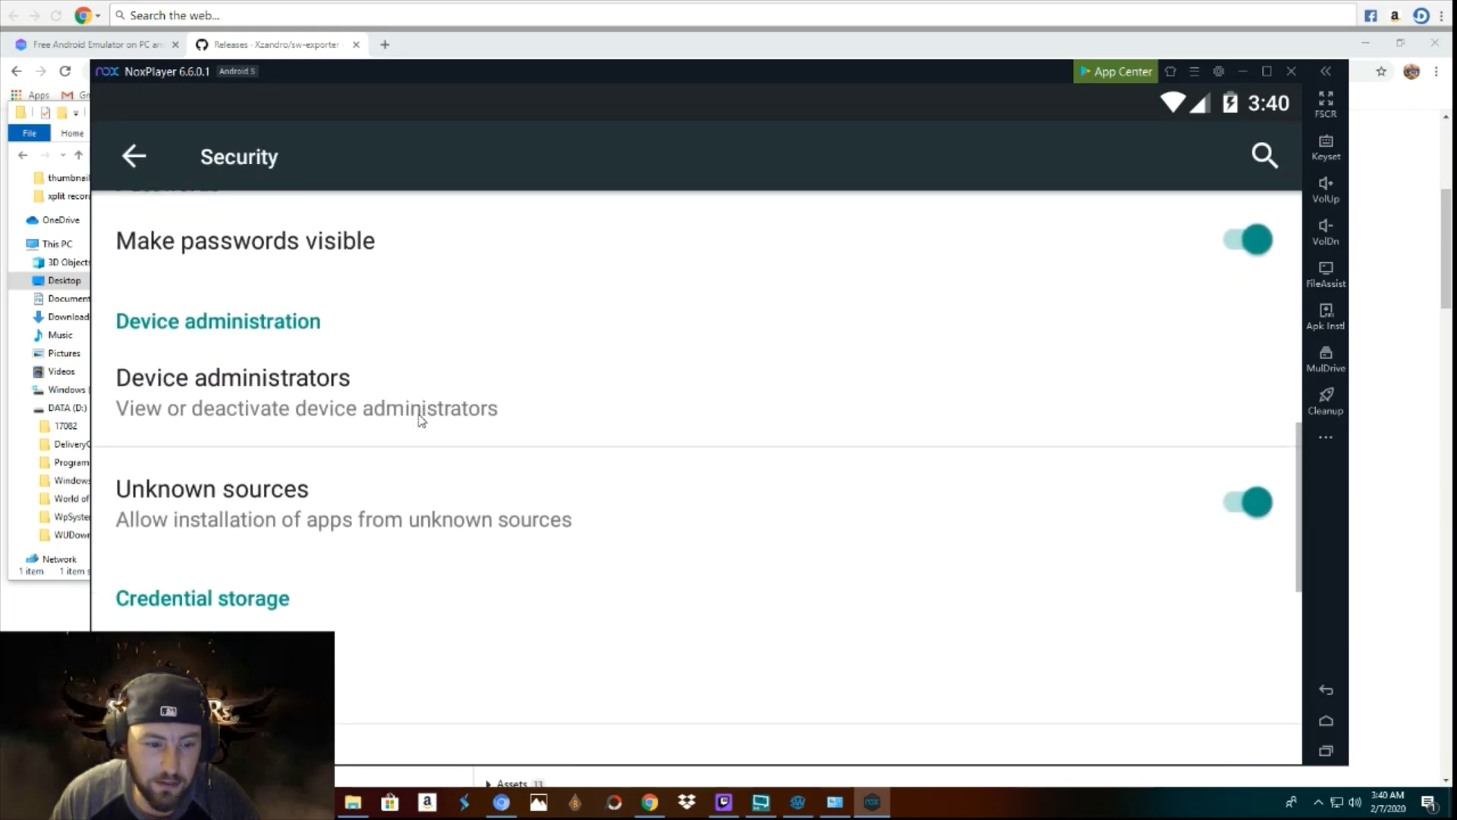
scroll(419, 418, "down", 3)
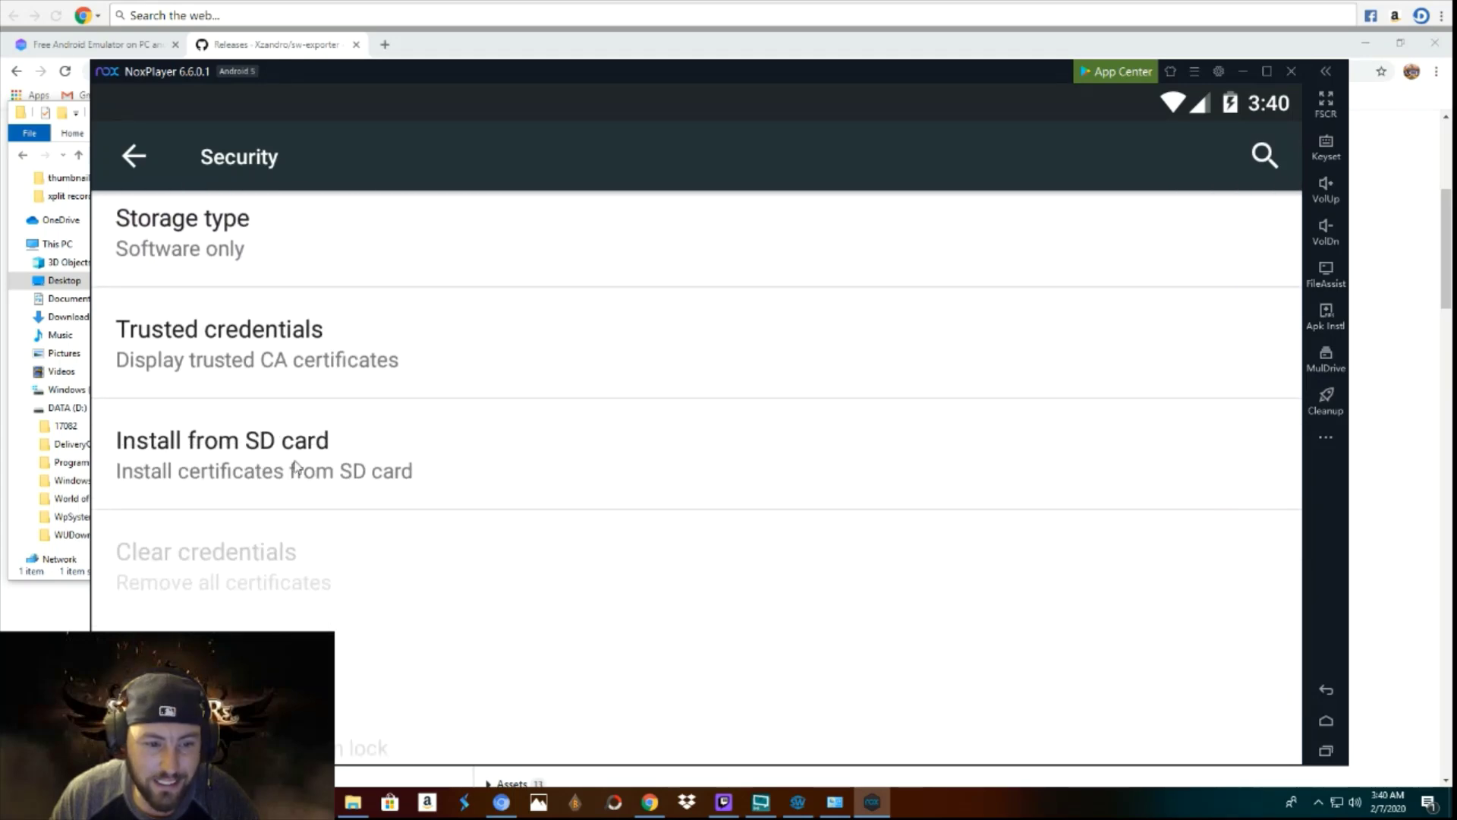
left_click(328, 456)
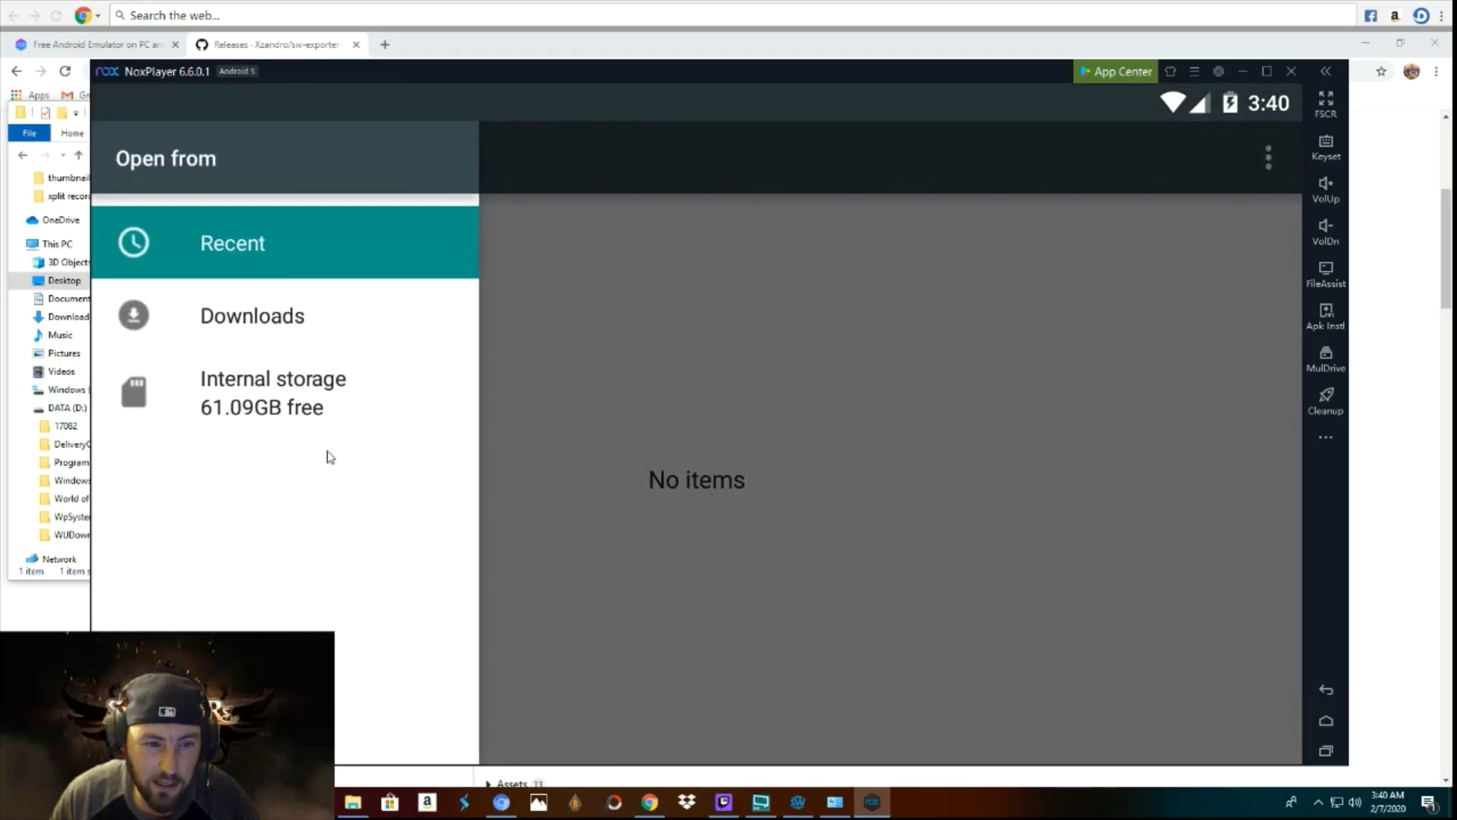
left_click(257, 406)
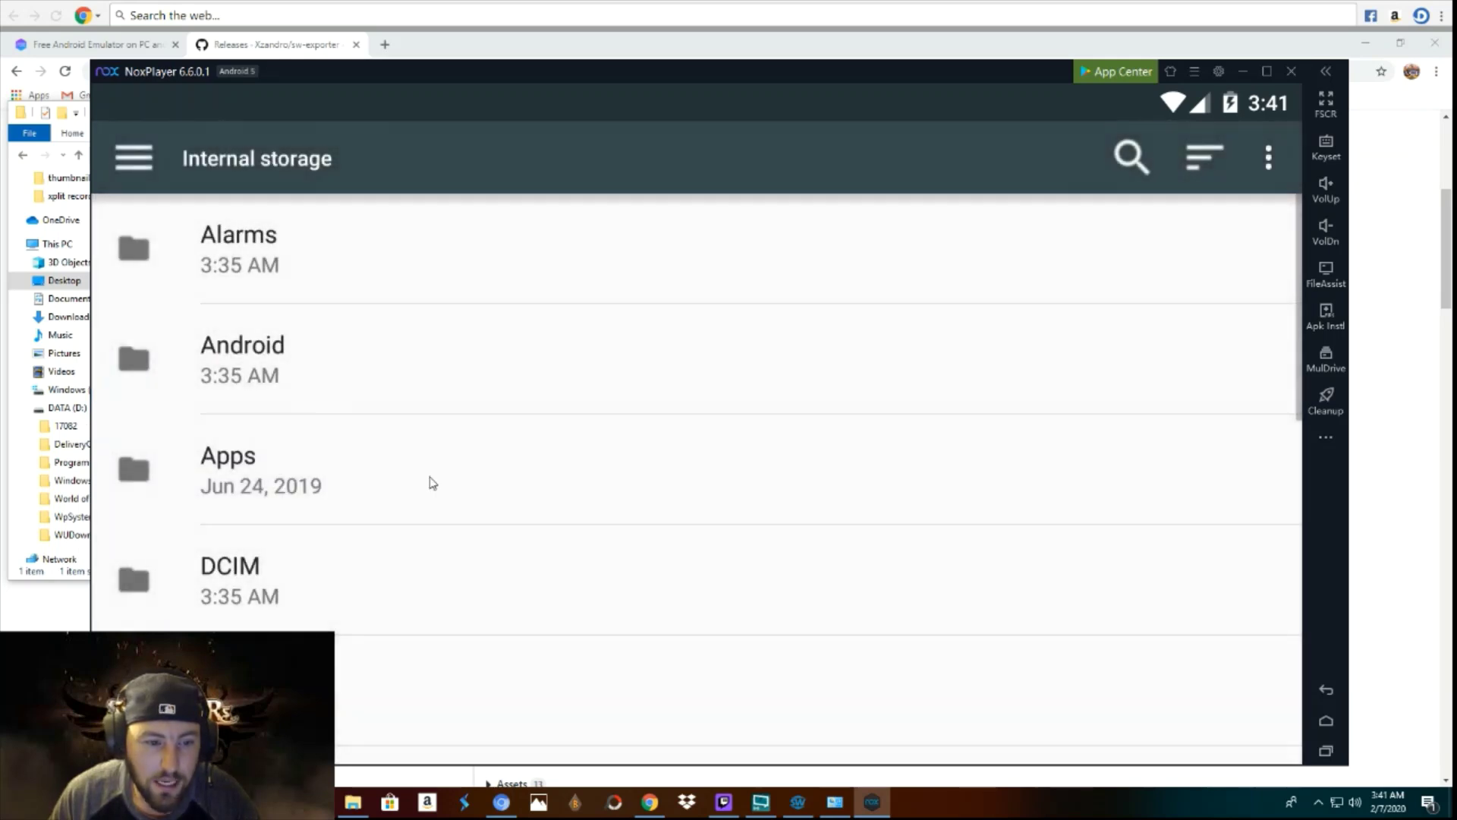
scroll(417, 494, "down", 3)
scroll(417, 494, "down", 5)
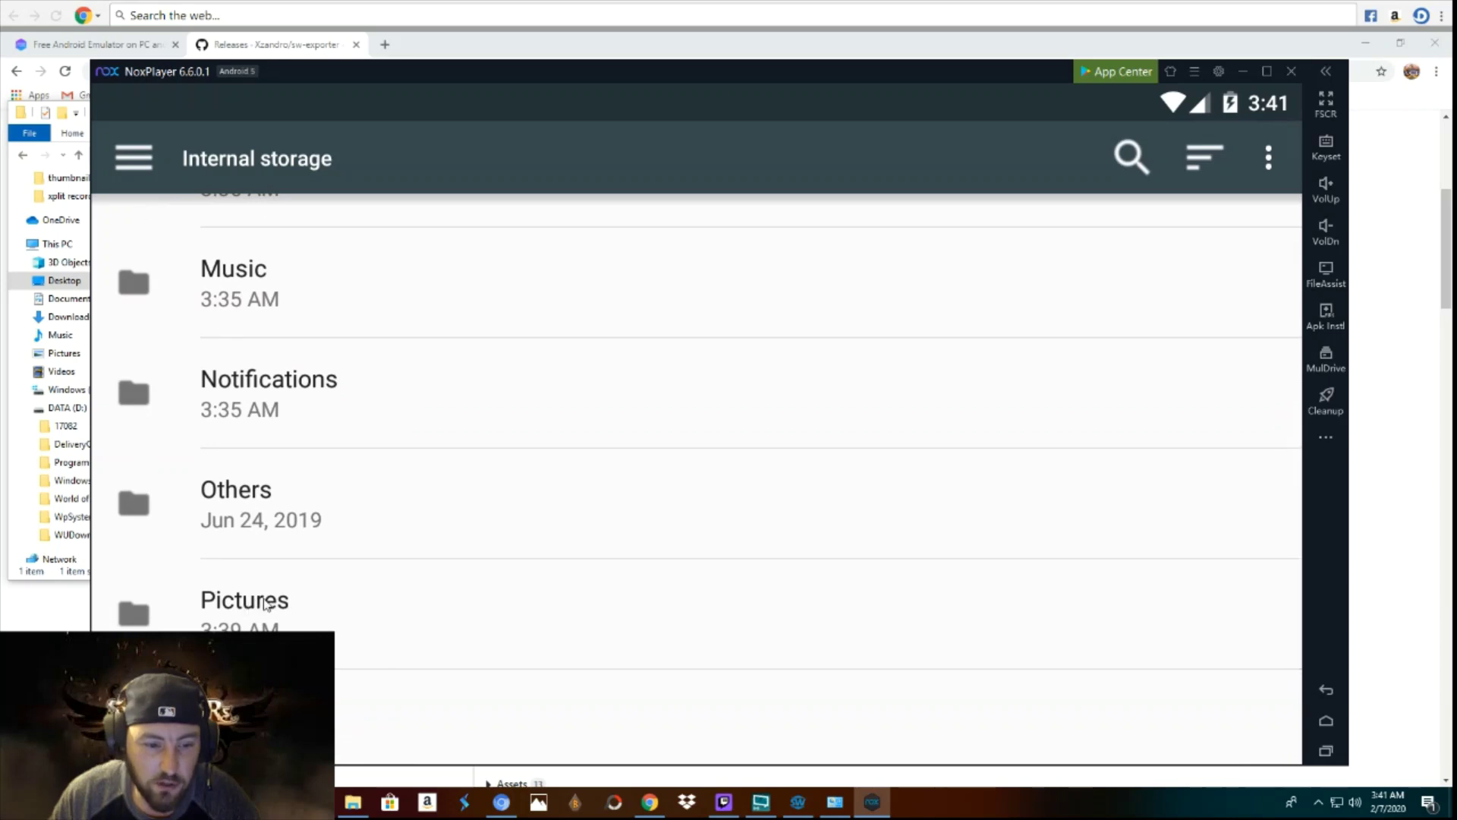
left_click(265, 605)
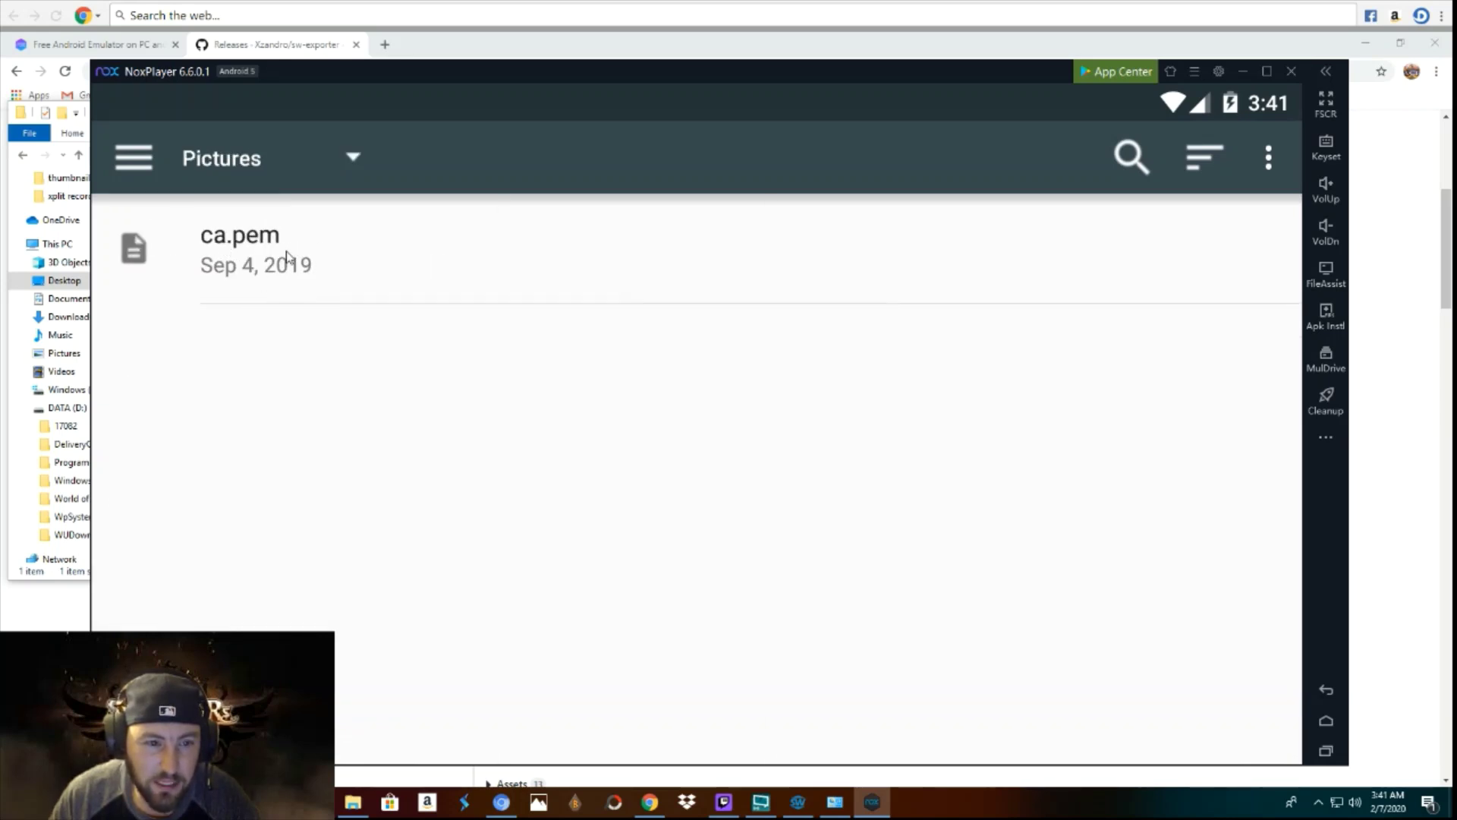
left_click(325, 265)
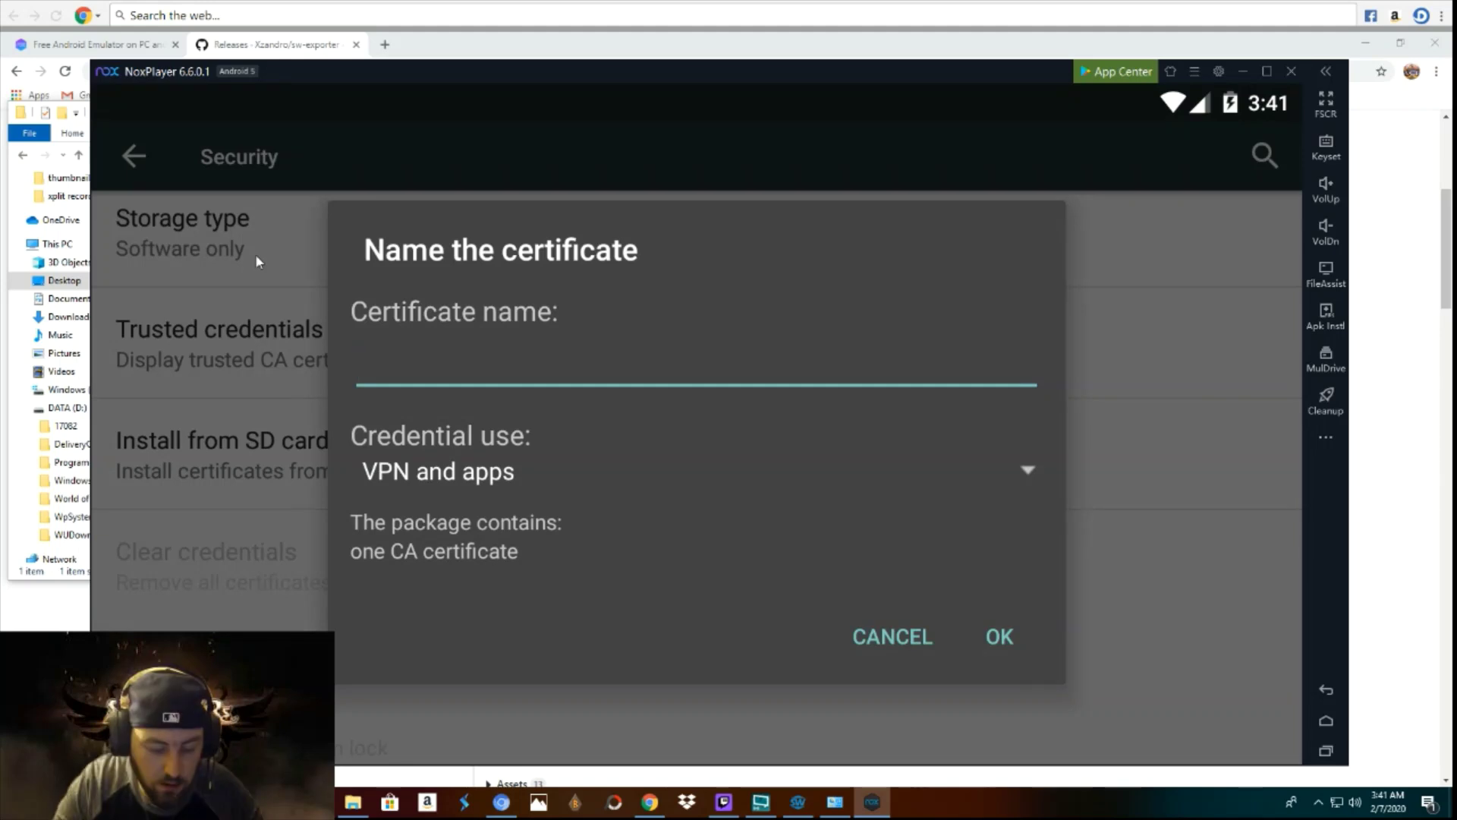
type("ca.pem")
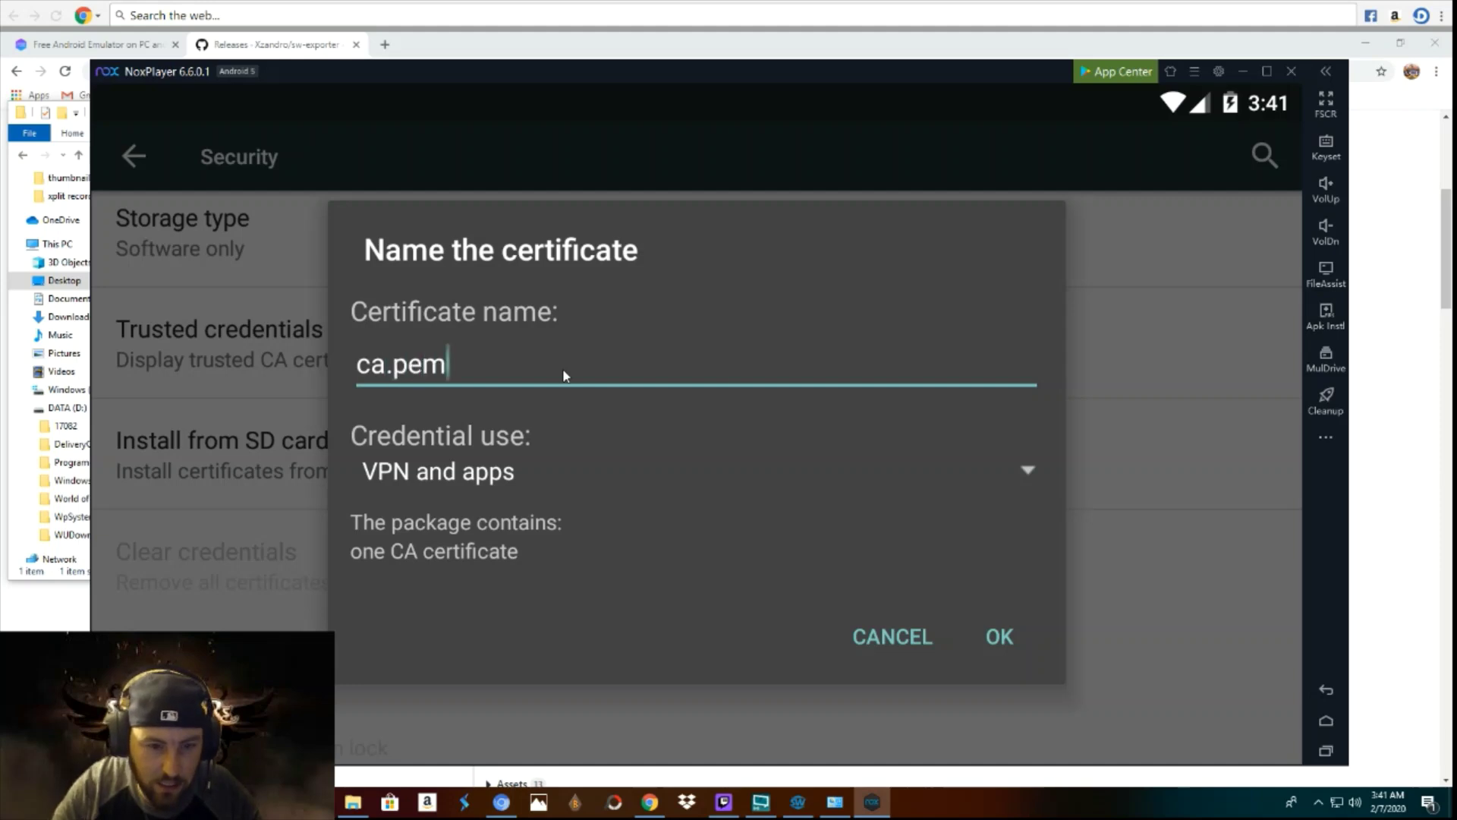
left_click(998, 638)
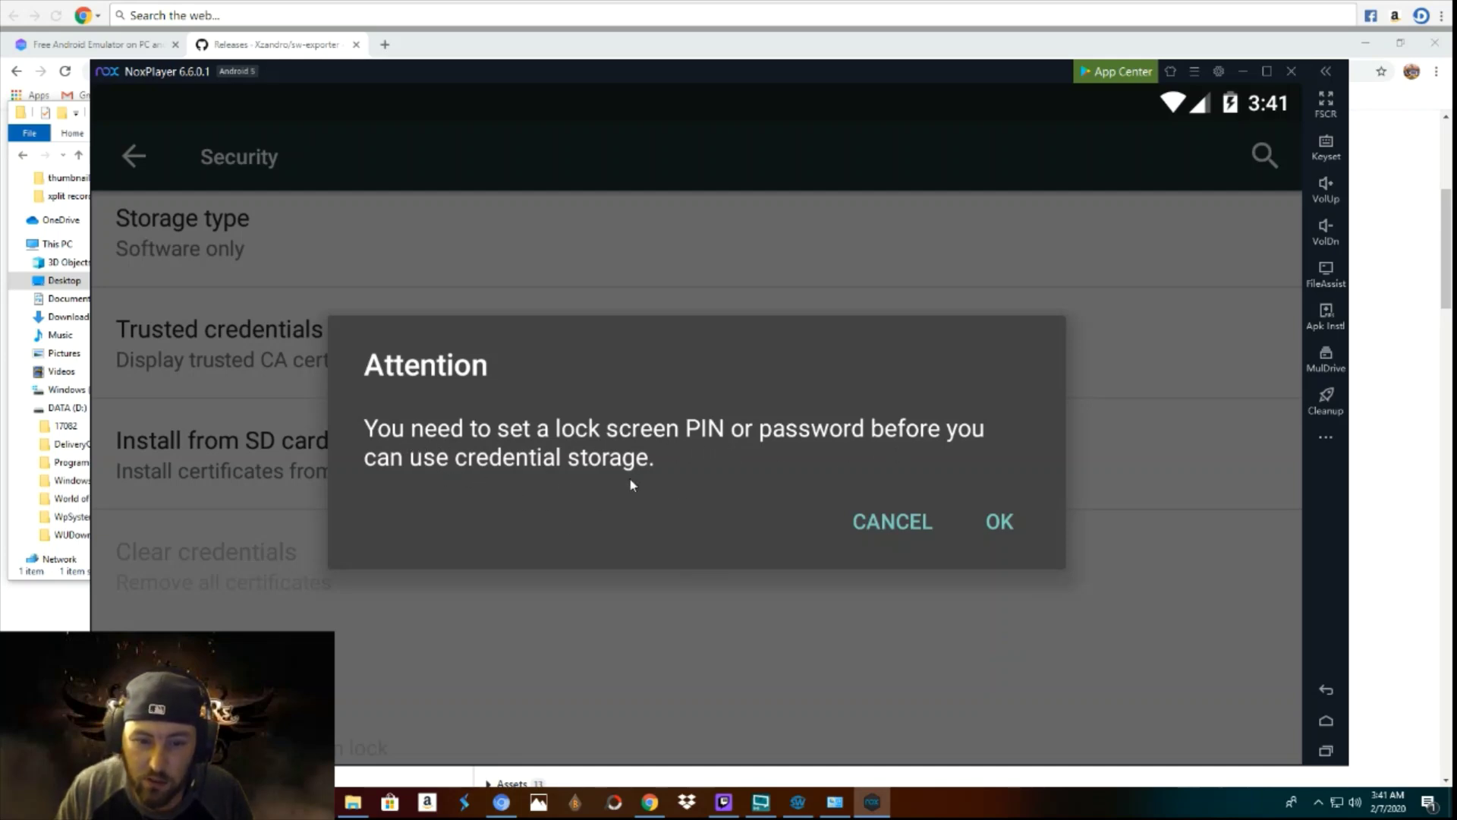
Set up a PIN screen lock for credential storage and choose "Don't show notifications at all" for the locked device.
left_click(992, 529)
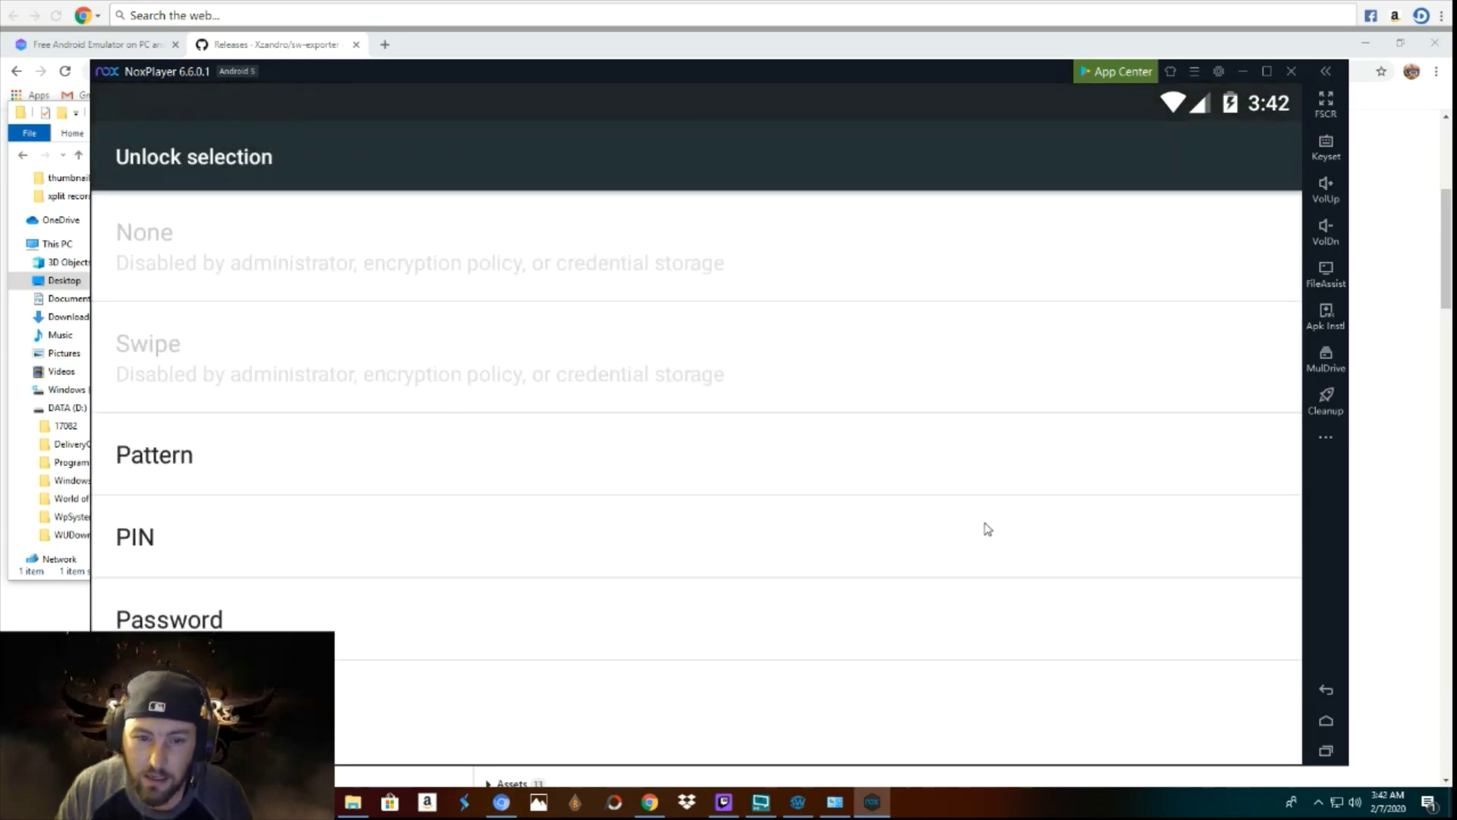
left_click(979, 527)
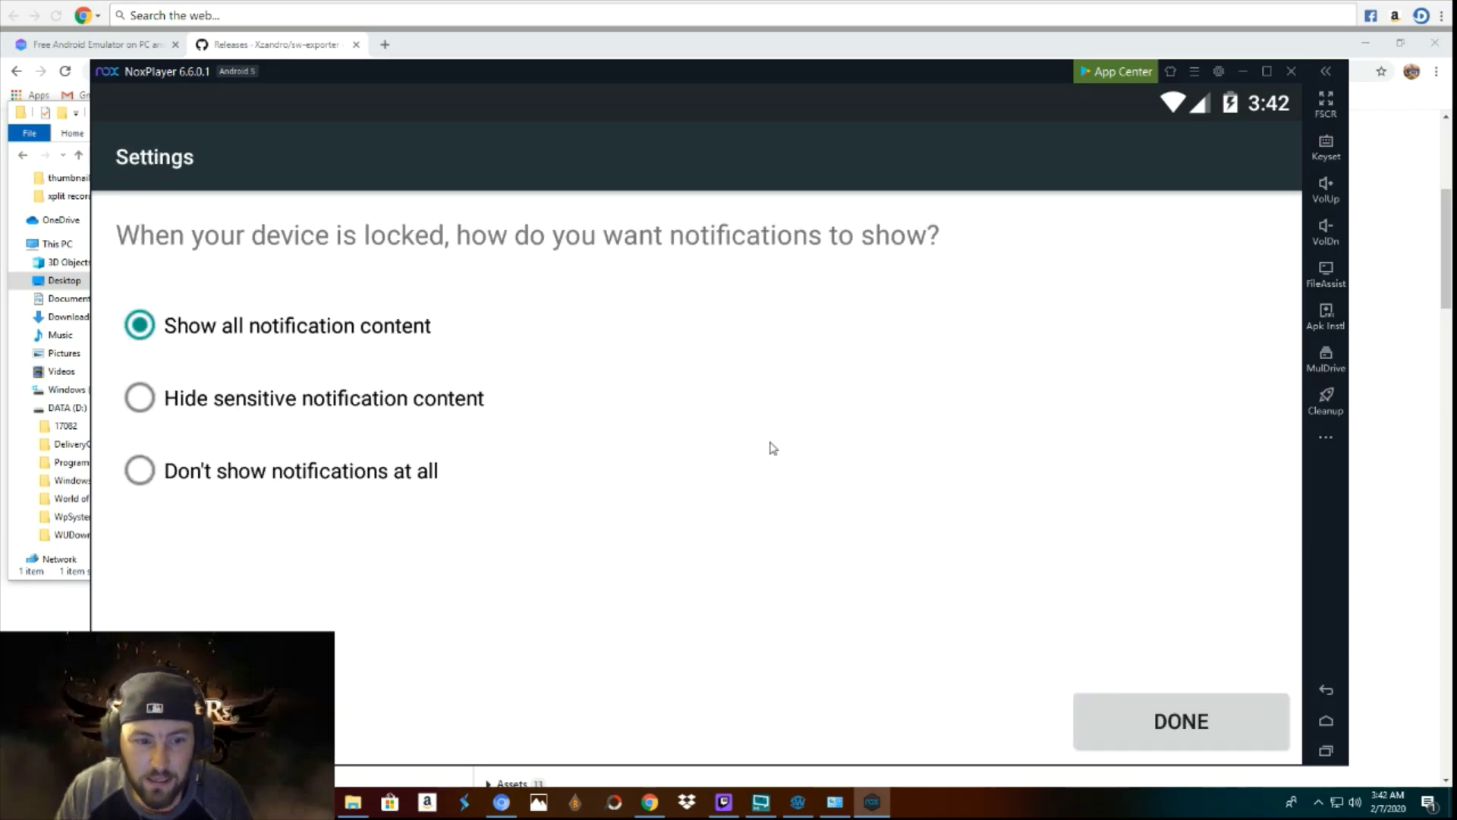
left_click(151, 472)
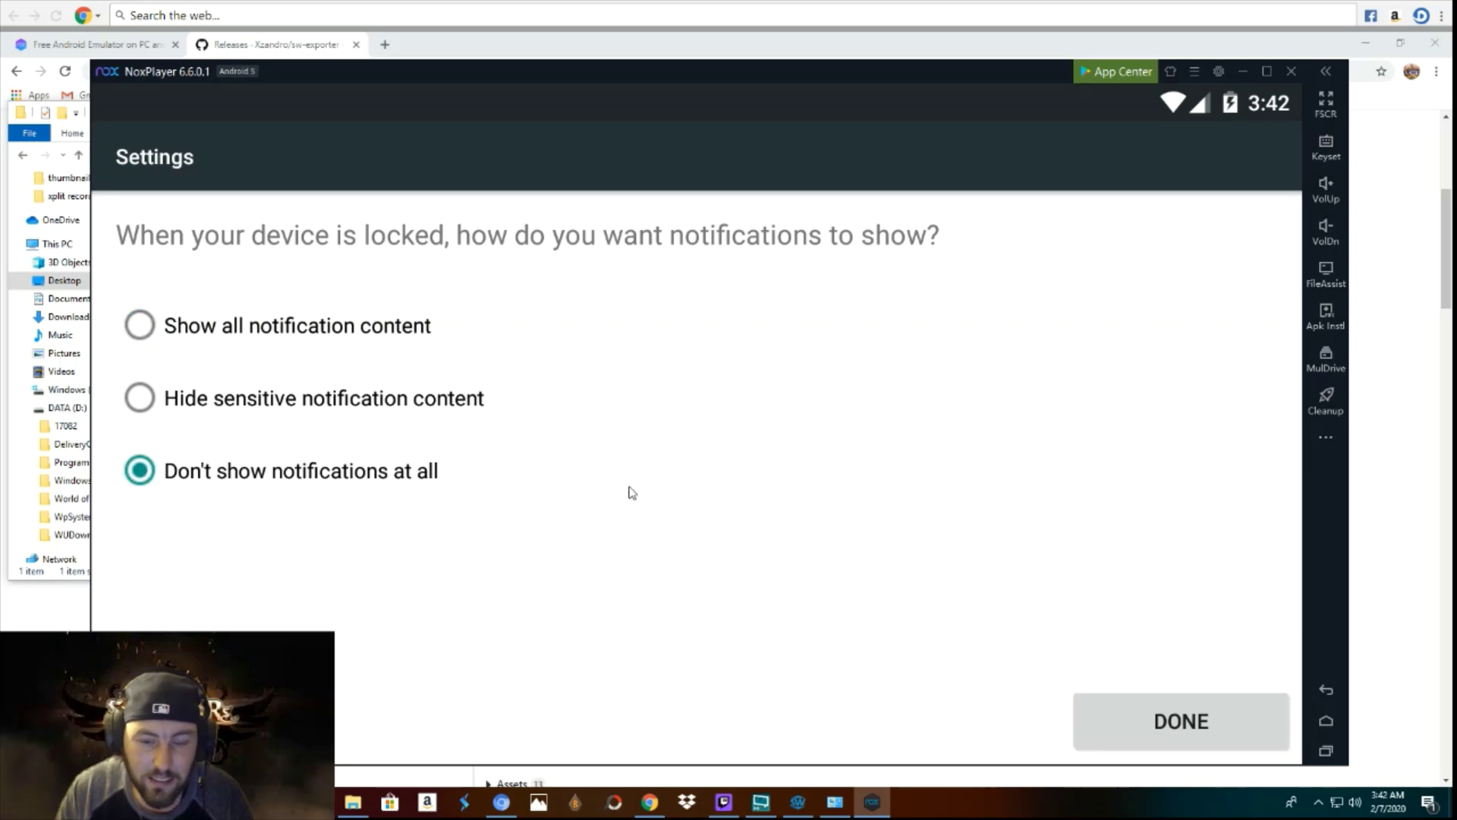
left_click(1158, 725)
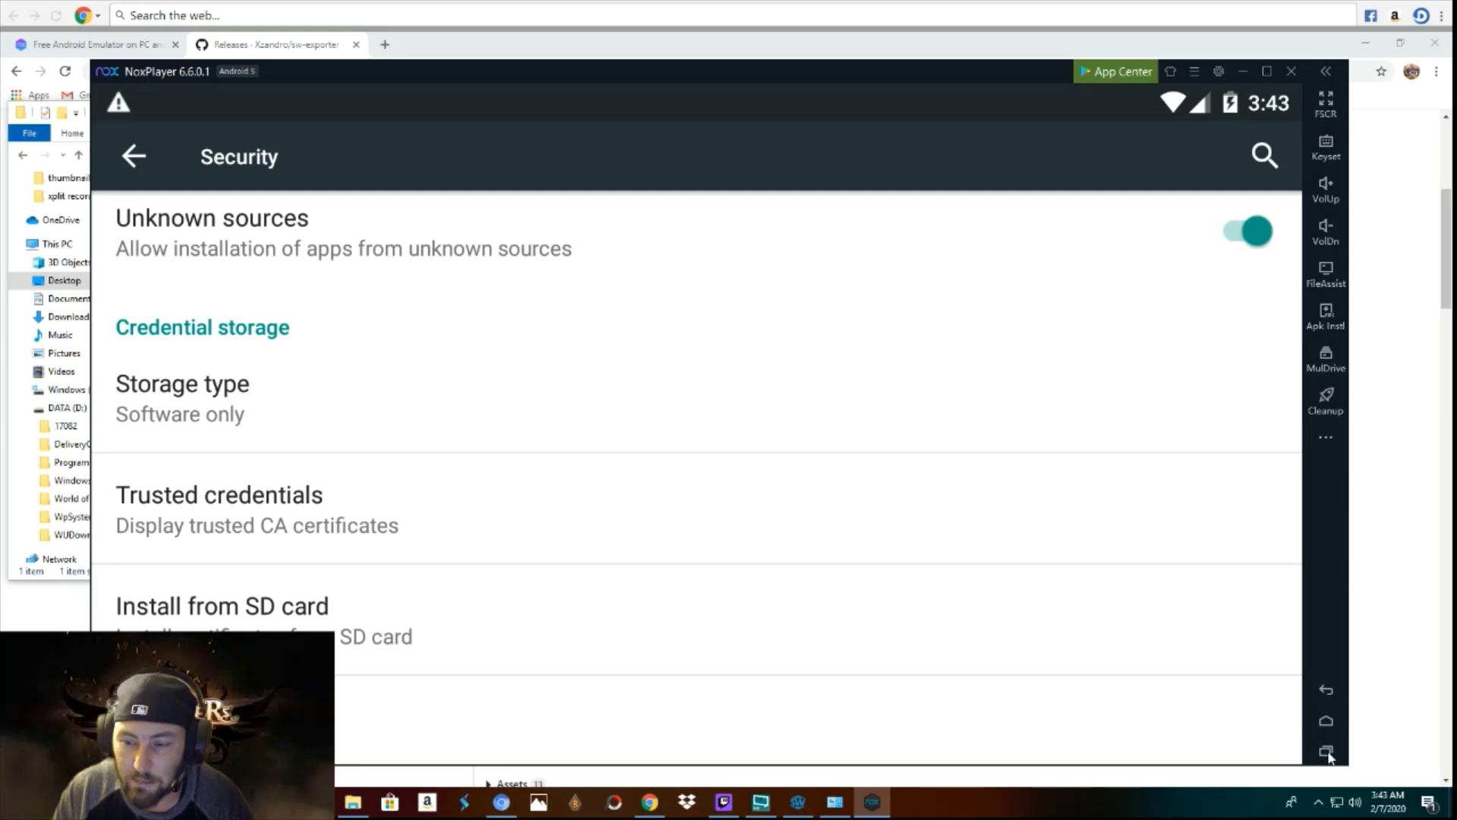
Close Settings from the recent apps and open the data folder in File Manager, allowing Root Access mode.
left_click(1327, 752)
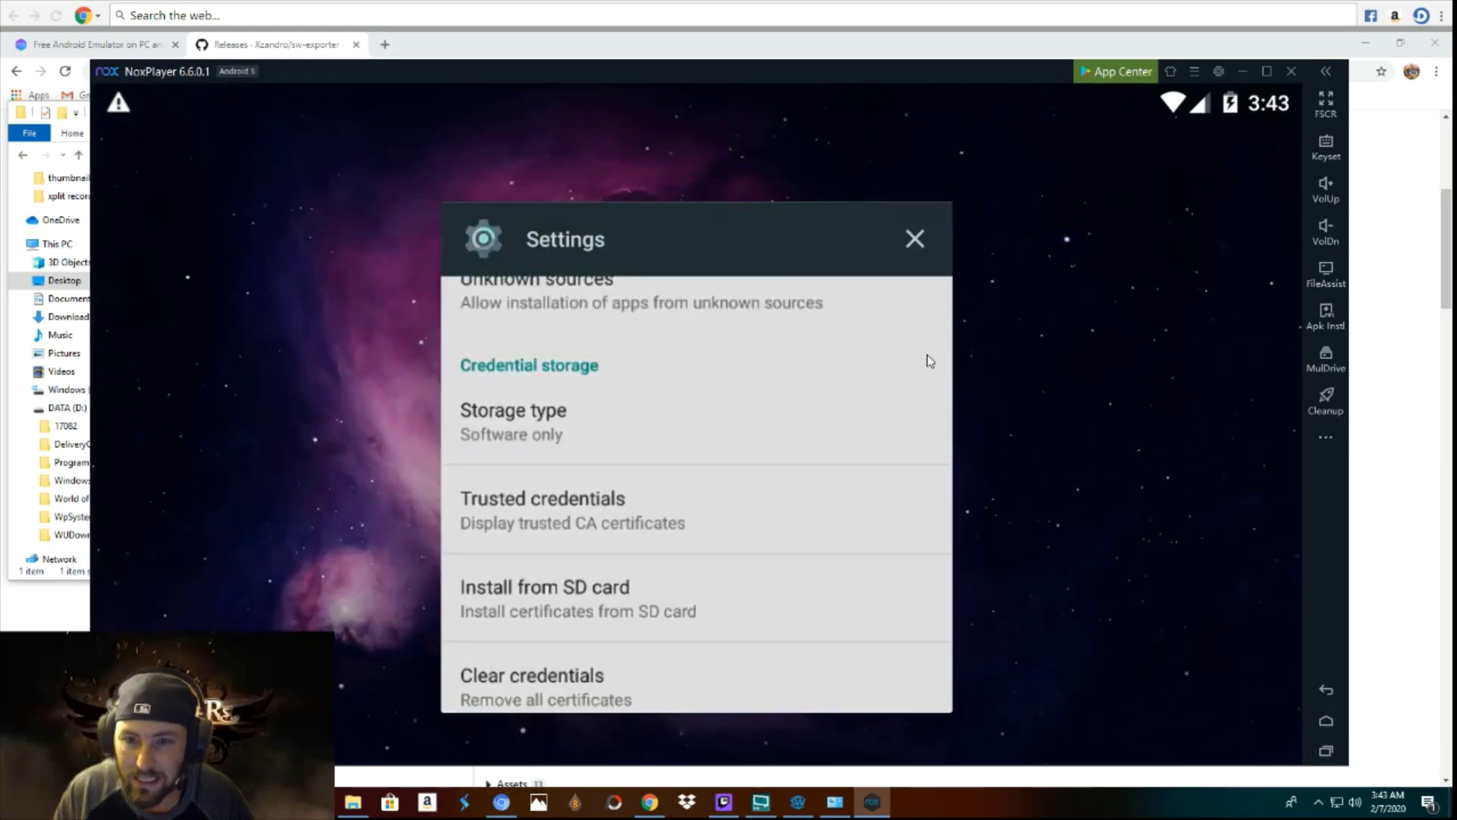
left_click(913, 239)
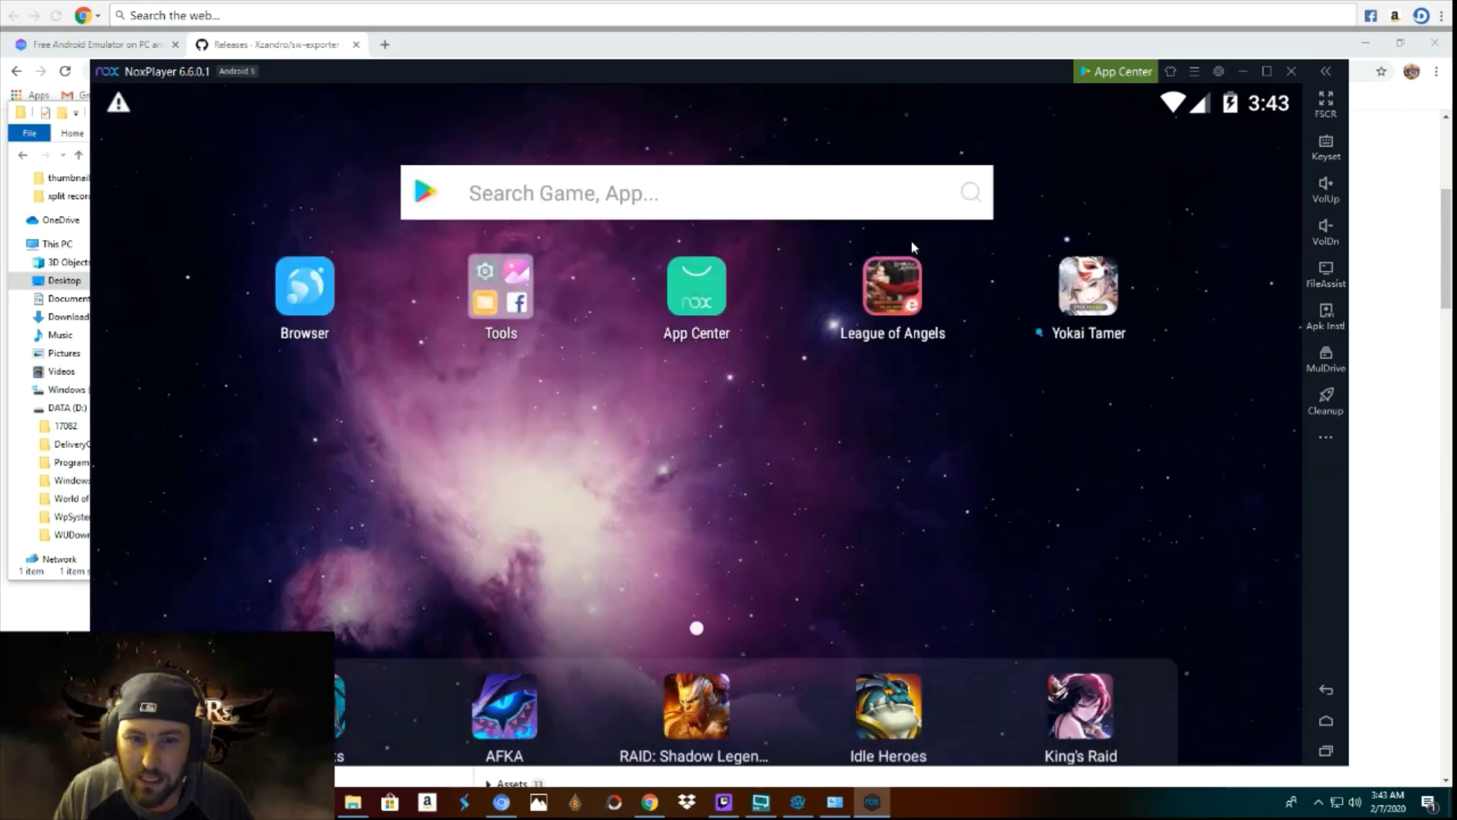
left_click(482, 282)
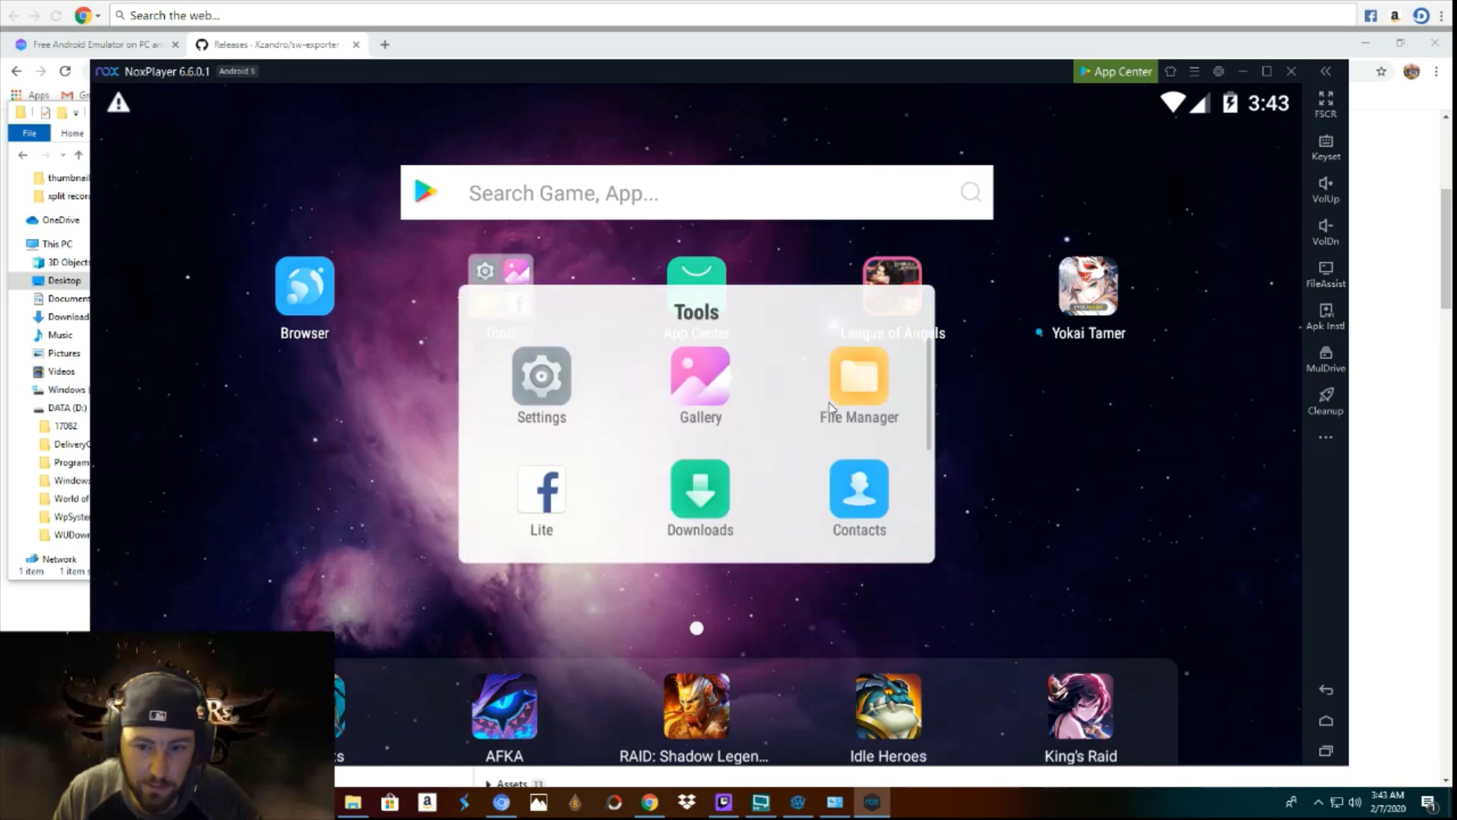
left_click(872, 381)
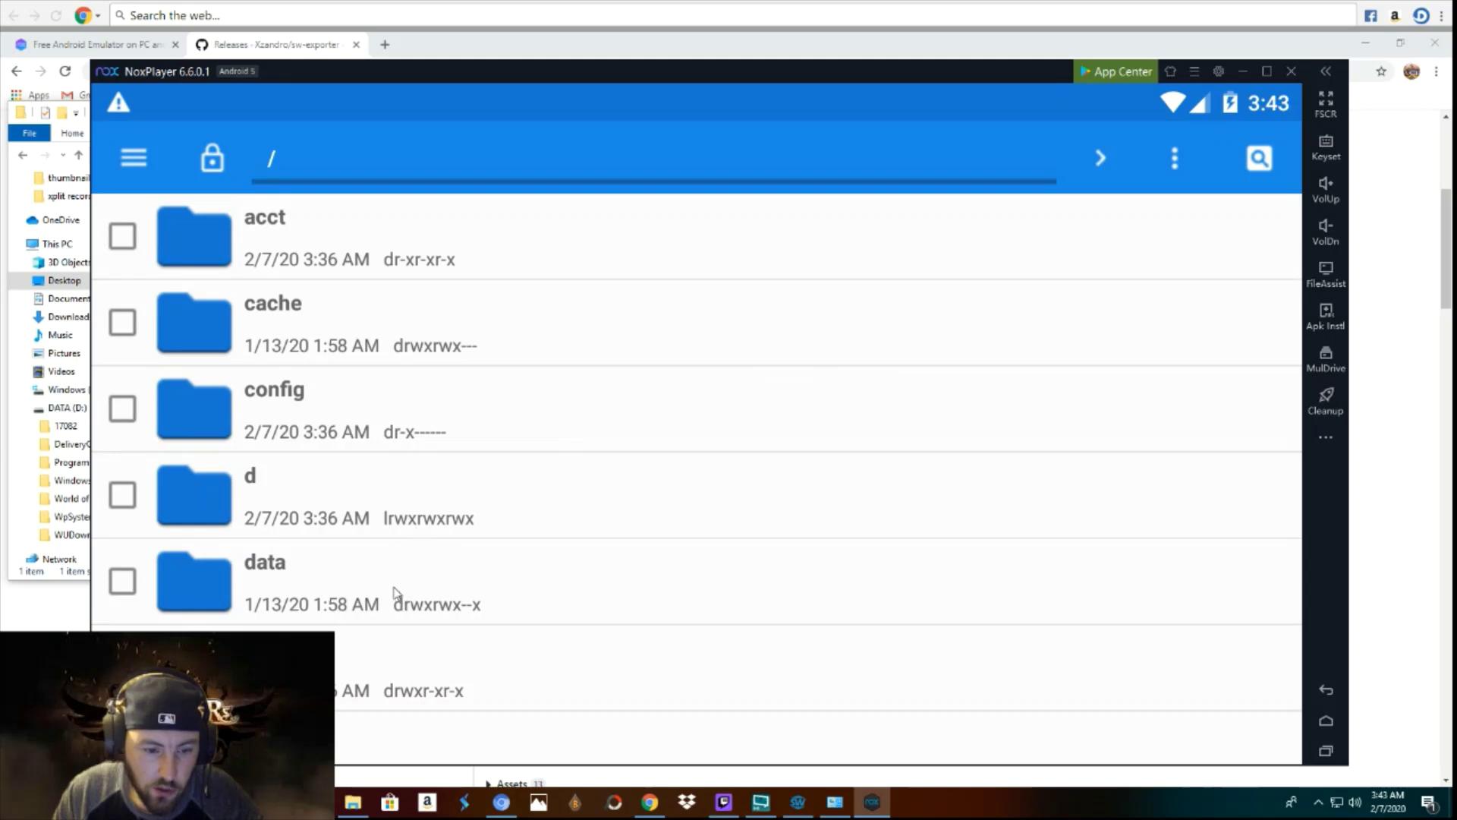
left_click(262, 570)
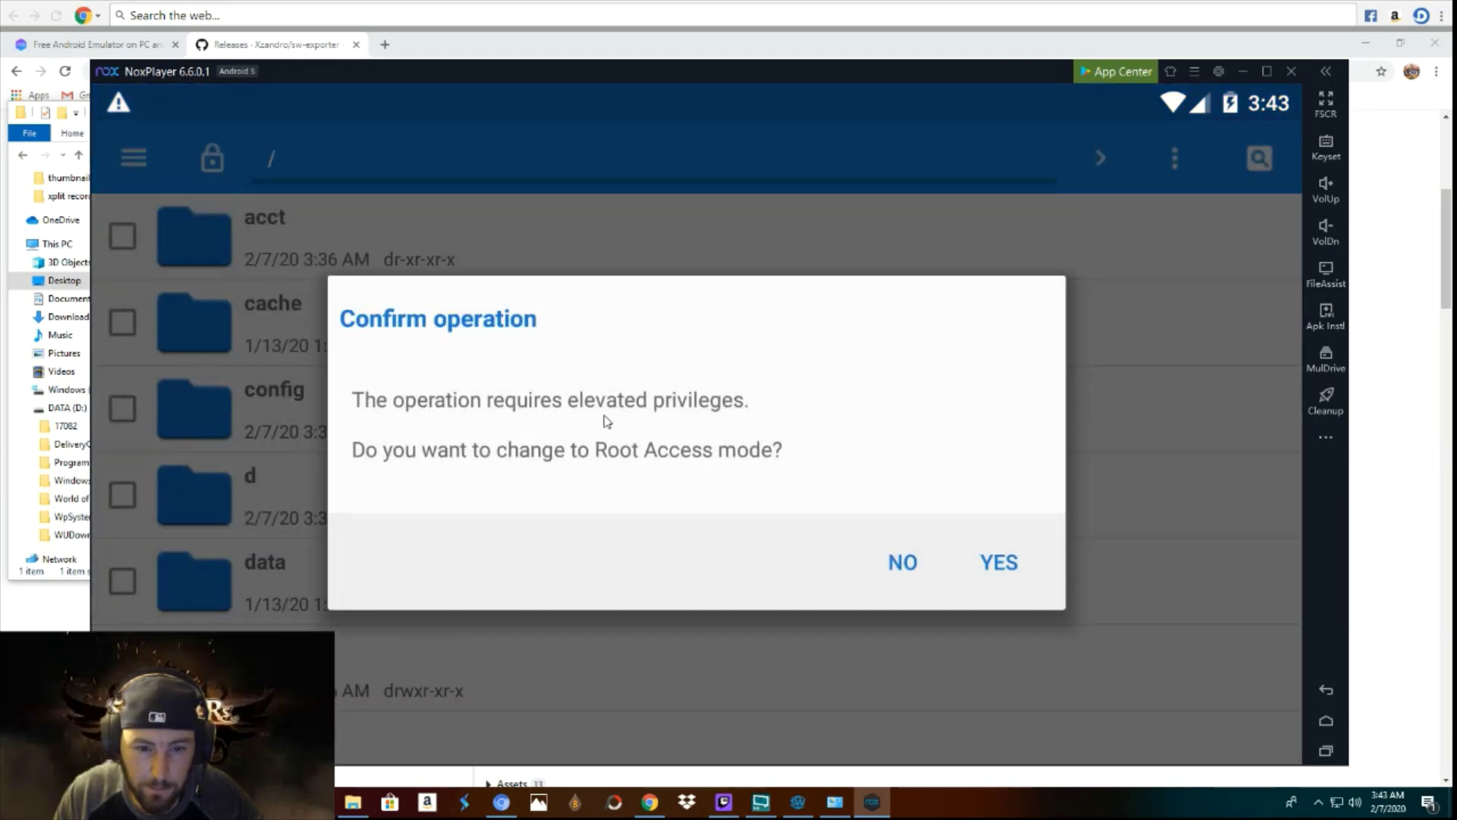
key("Return")
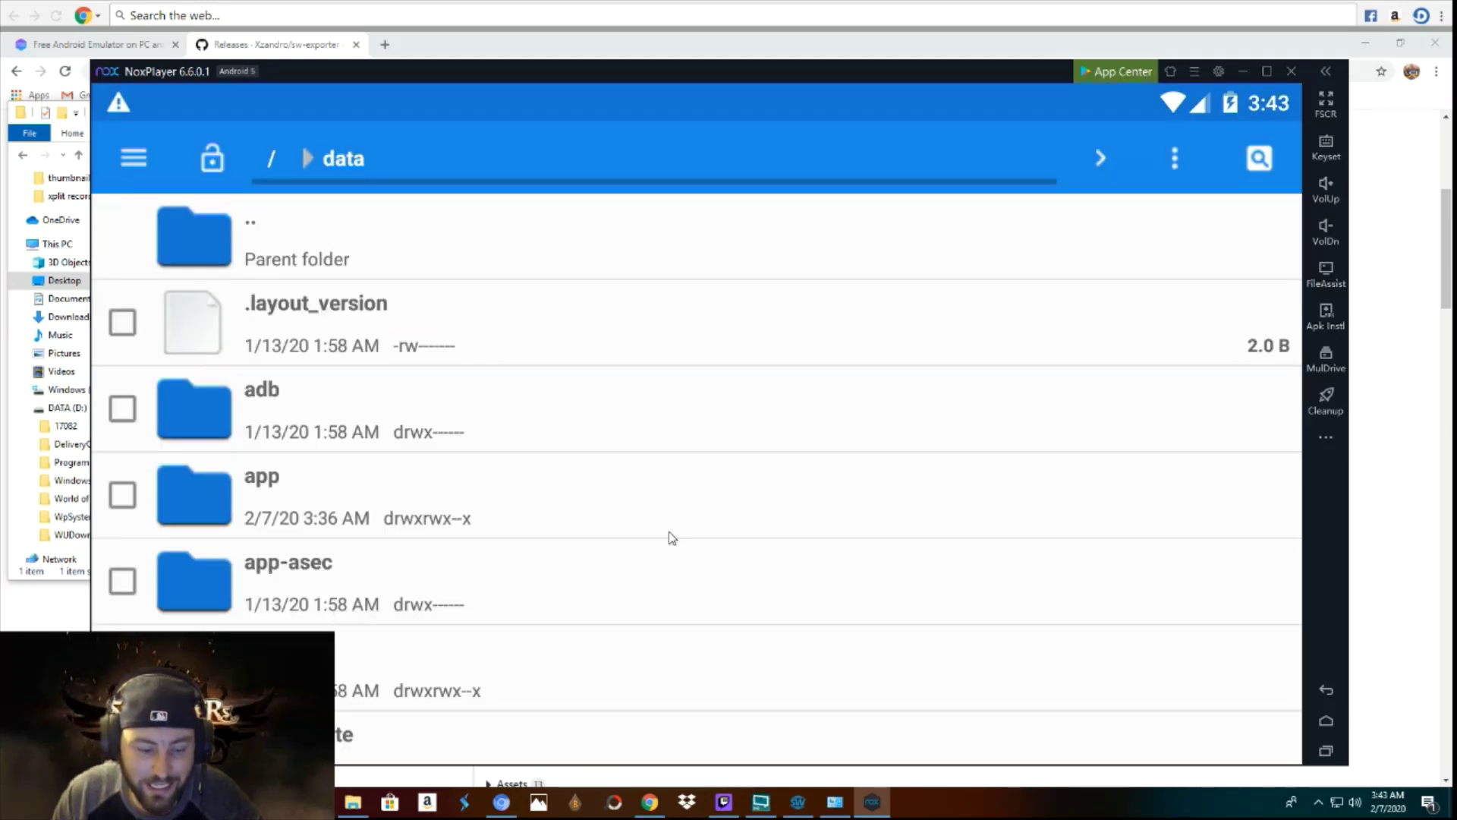
Go to misc/keystore/user_0 inside the data folder and select the file 1000_CACERT_ca+^pem.
scroll(672, 538, "down", 5)
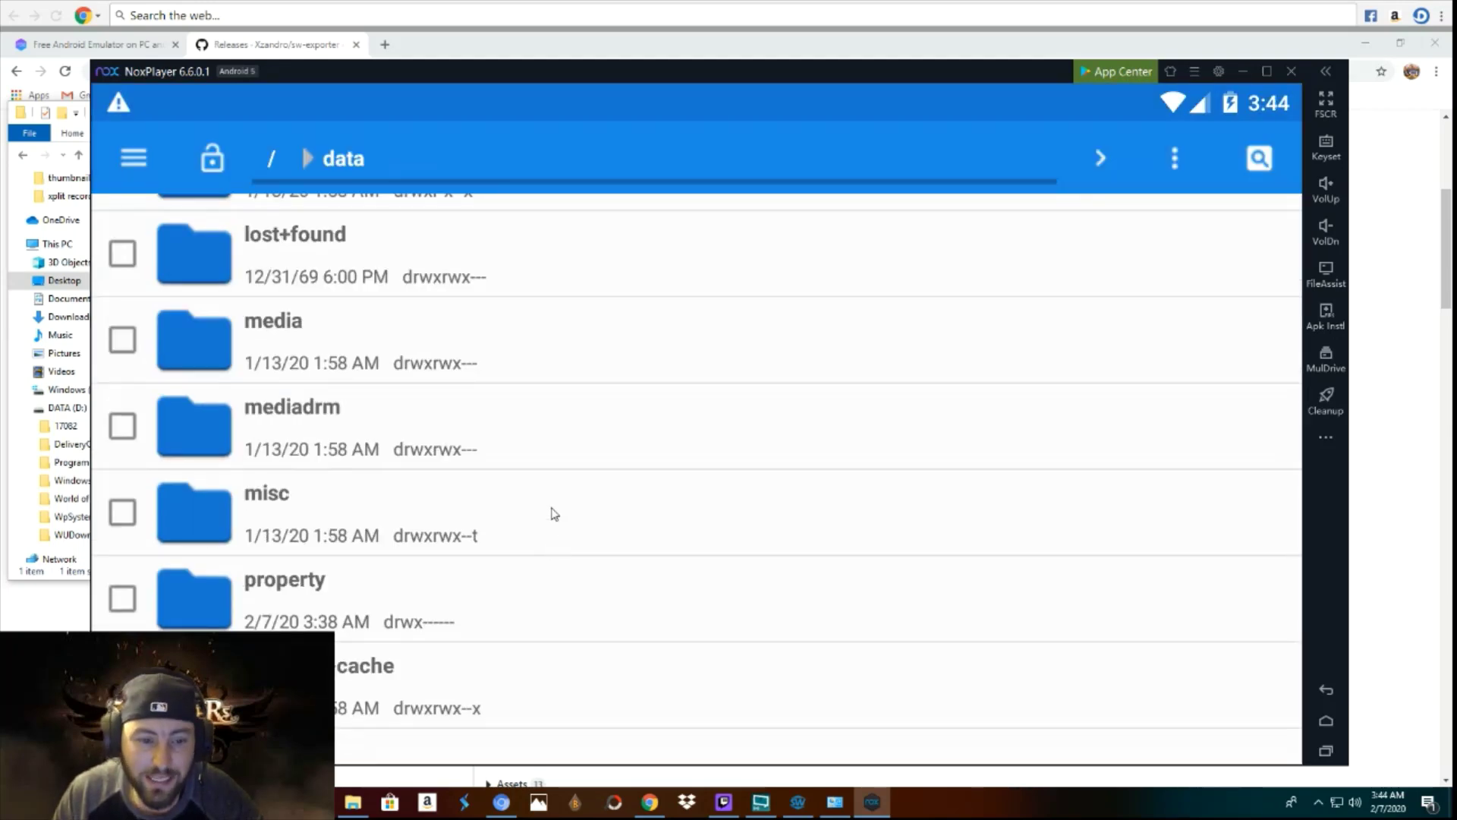
left_click(555, 514)
scroll(555, 514, "down", 4)
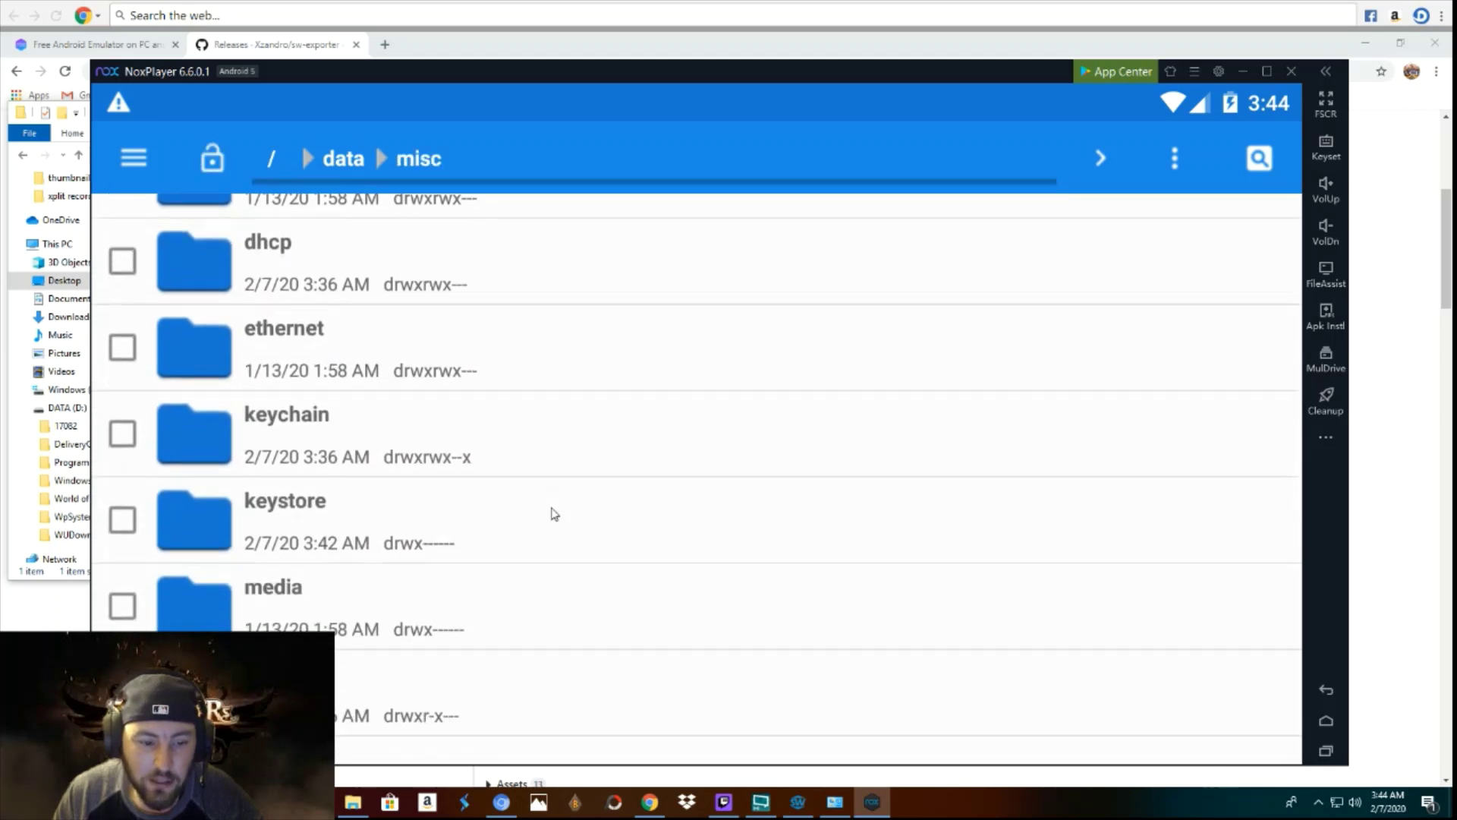
scroll(555, 514, "down", 1)
left_click(553, 424)
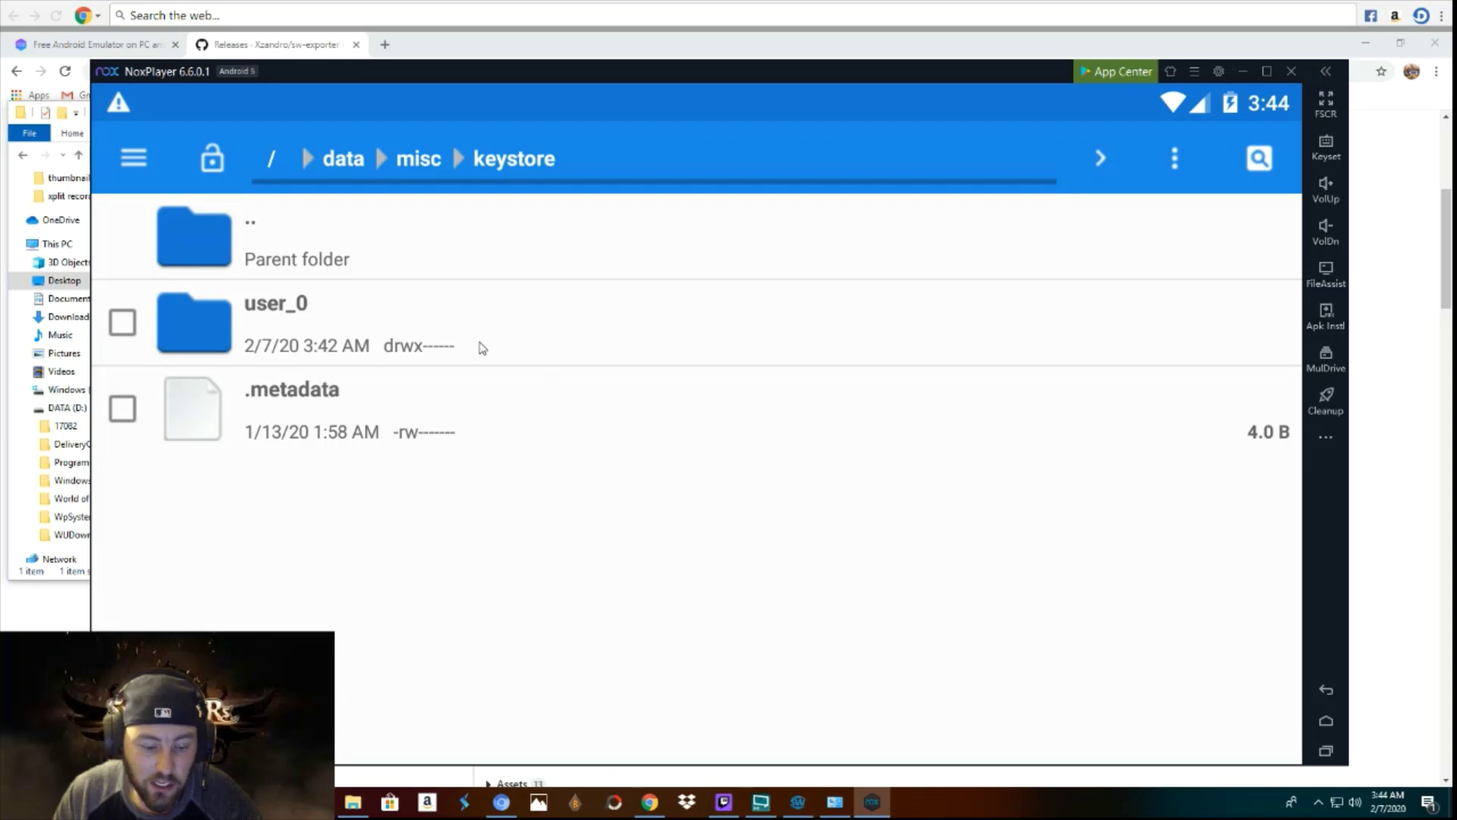
left_click(482, 349)
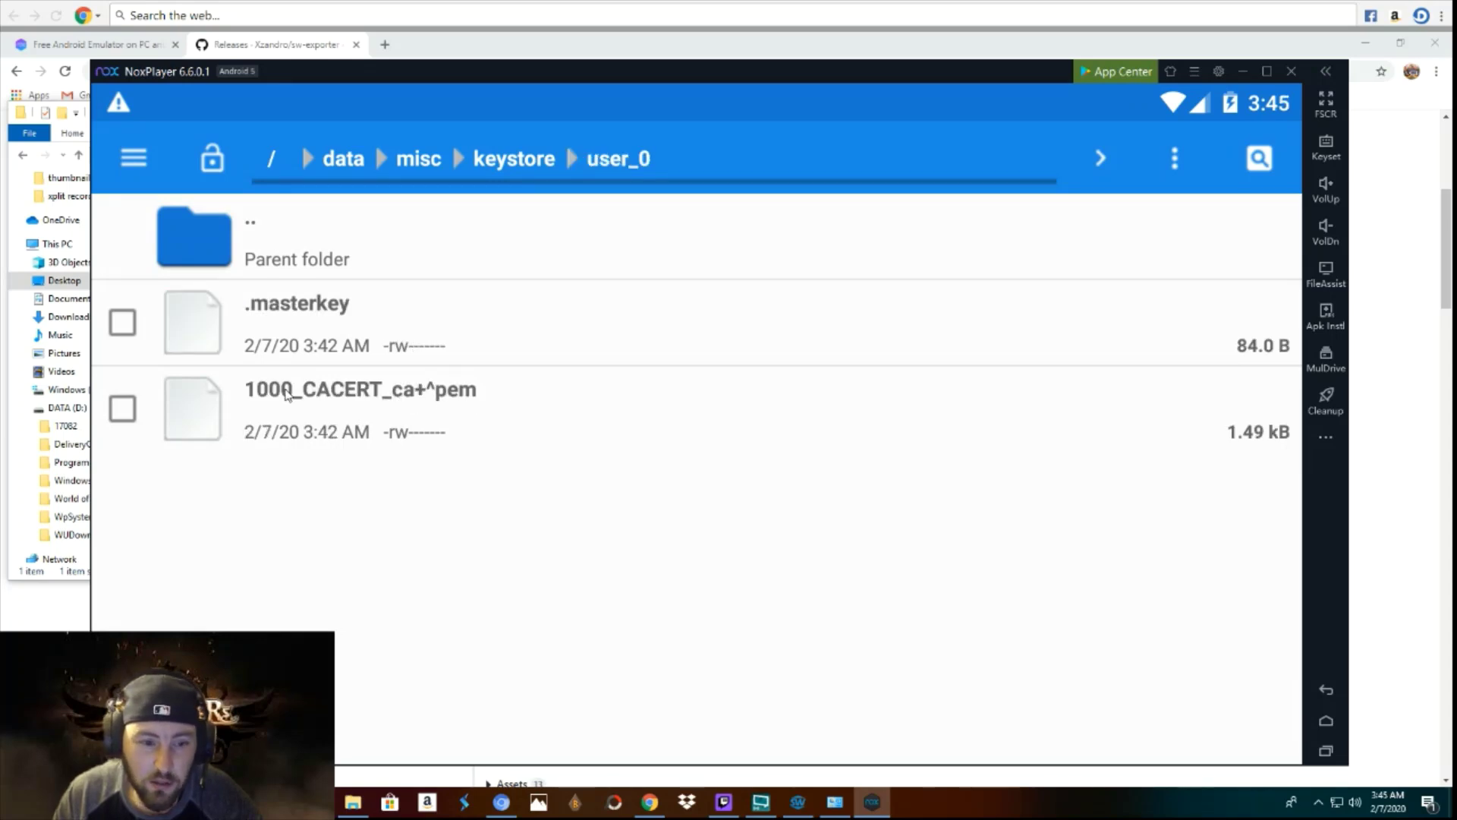
left_click(124, 410)
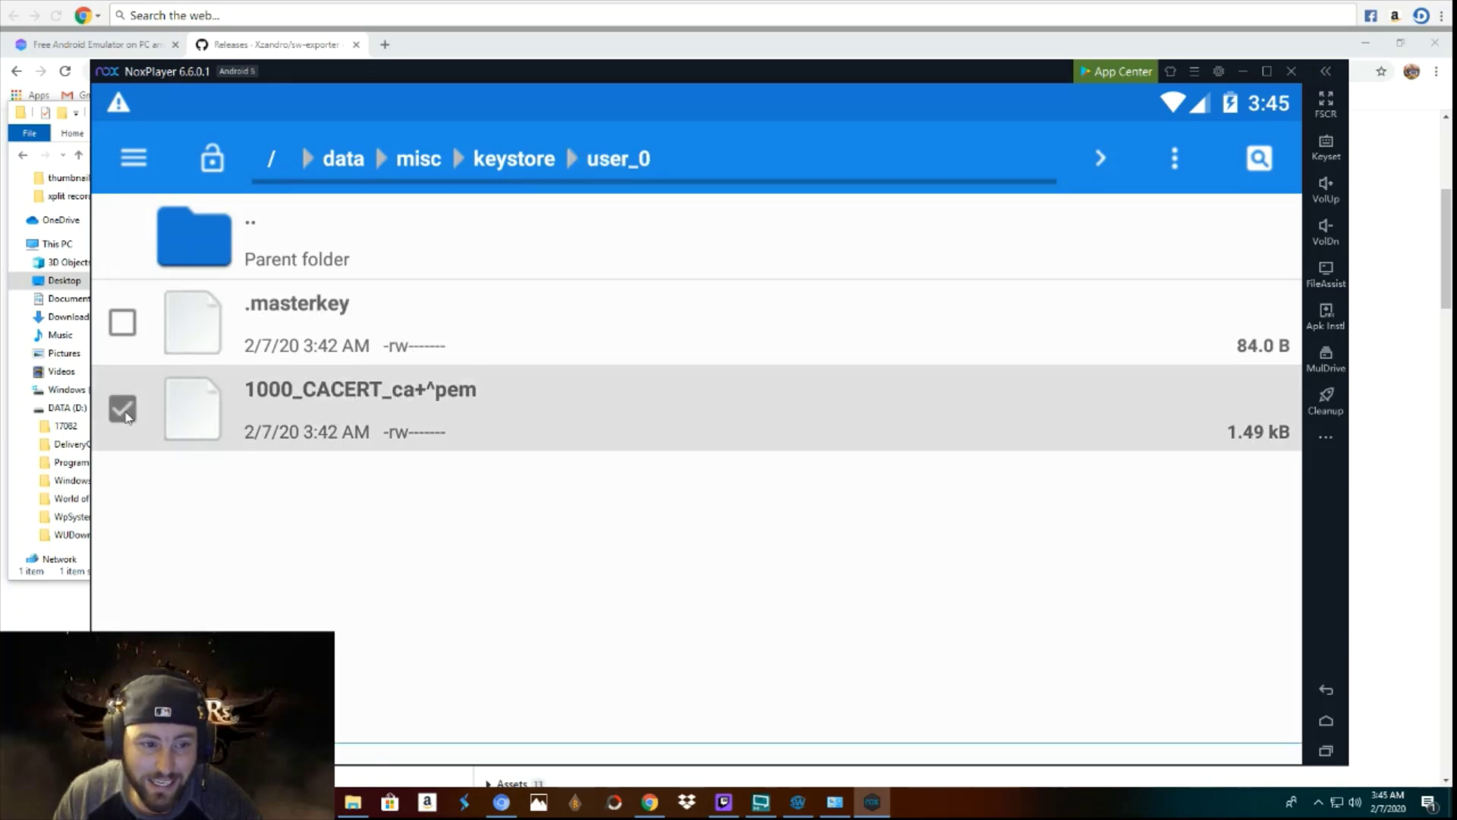
Return to the root folder of File Manager through the Home bookmark.
left_click(301, 262)
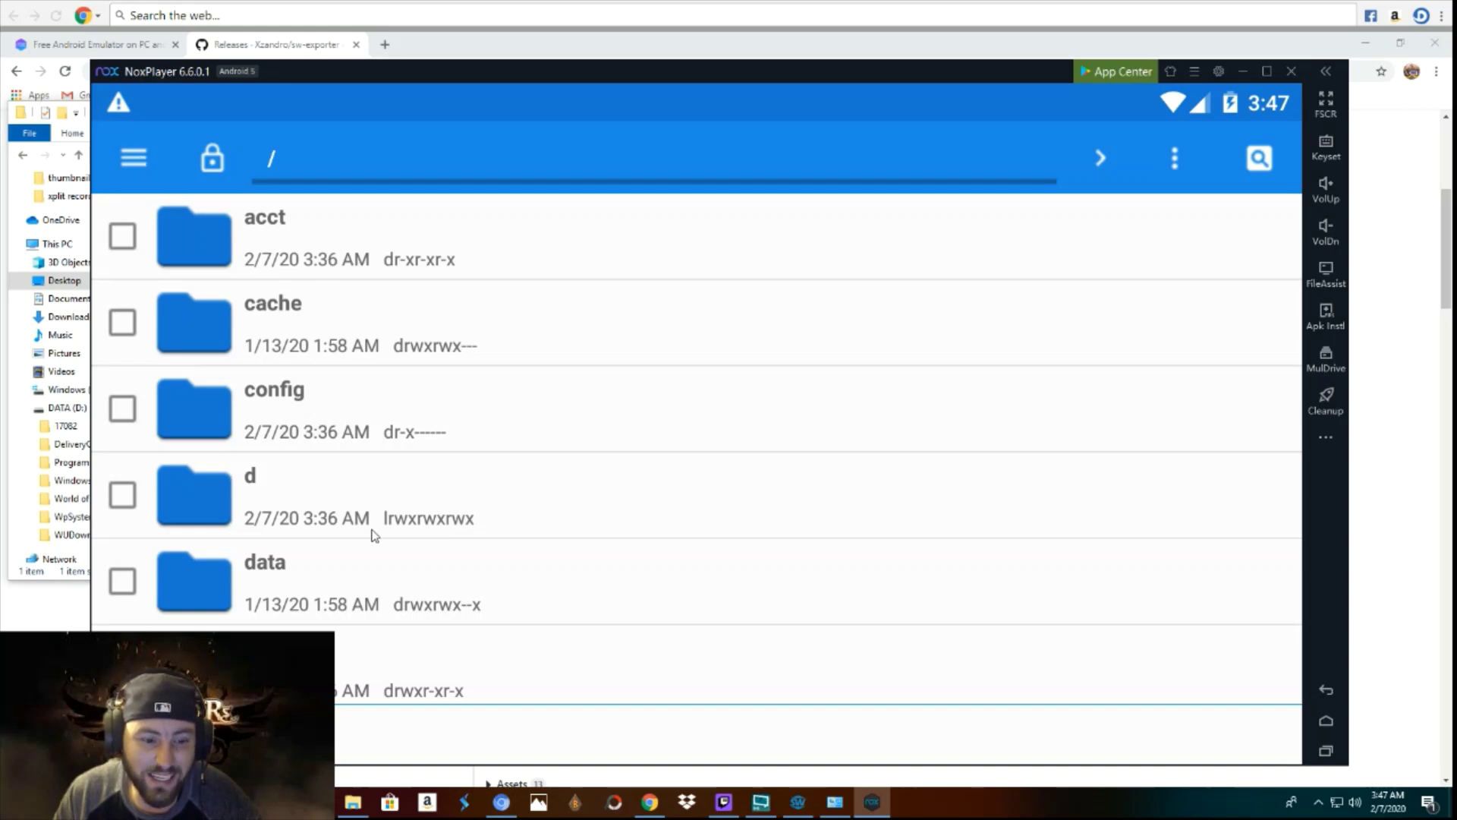
scroll(374, 531, "down", 3)
left_click(137, 157)
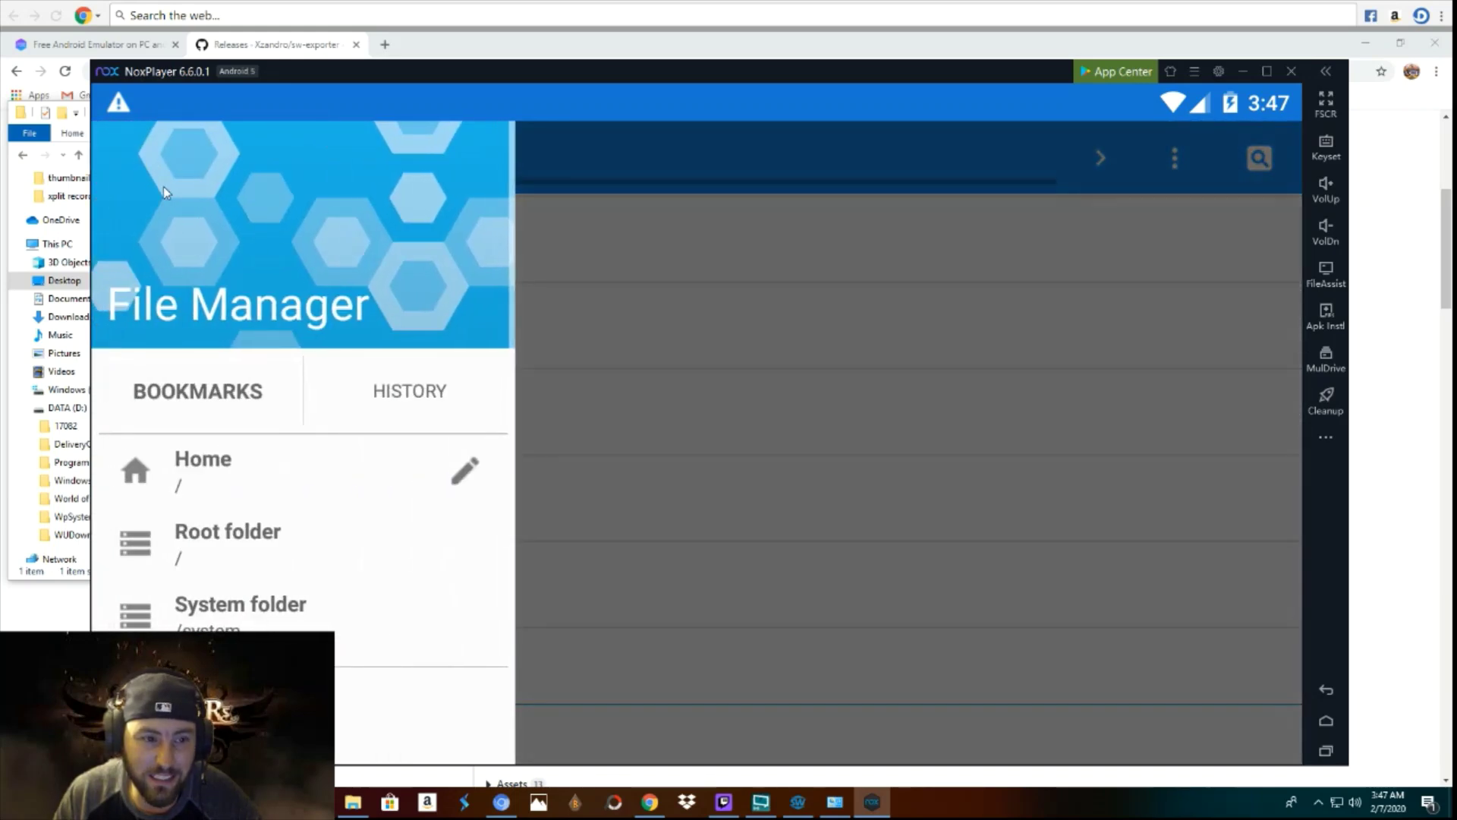
left_click(203, 468)
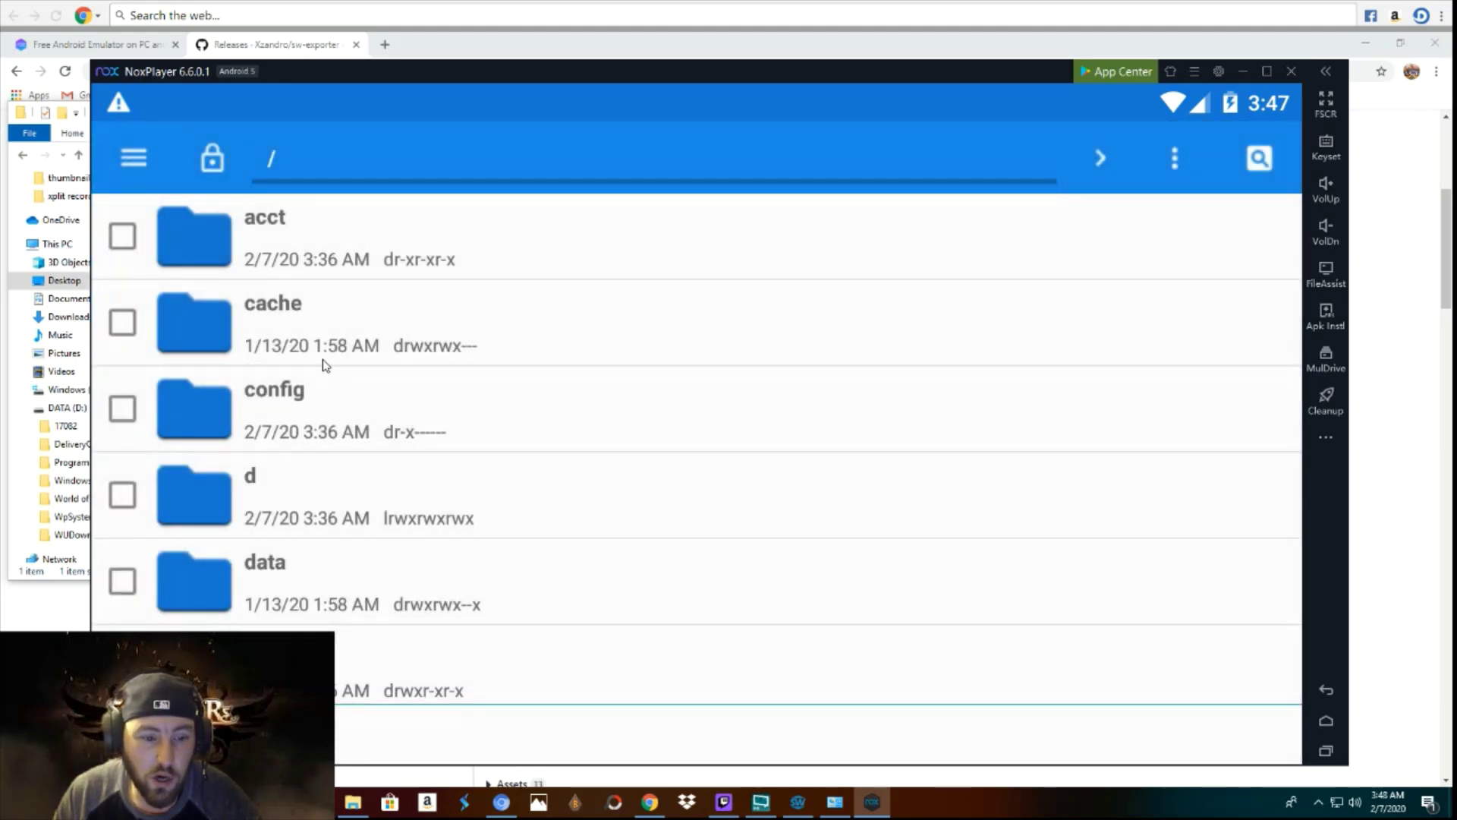
Move the selected certificate file into the /system/etc/security/cacerts folder.
scroll(325, 365, "down", 3)
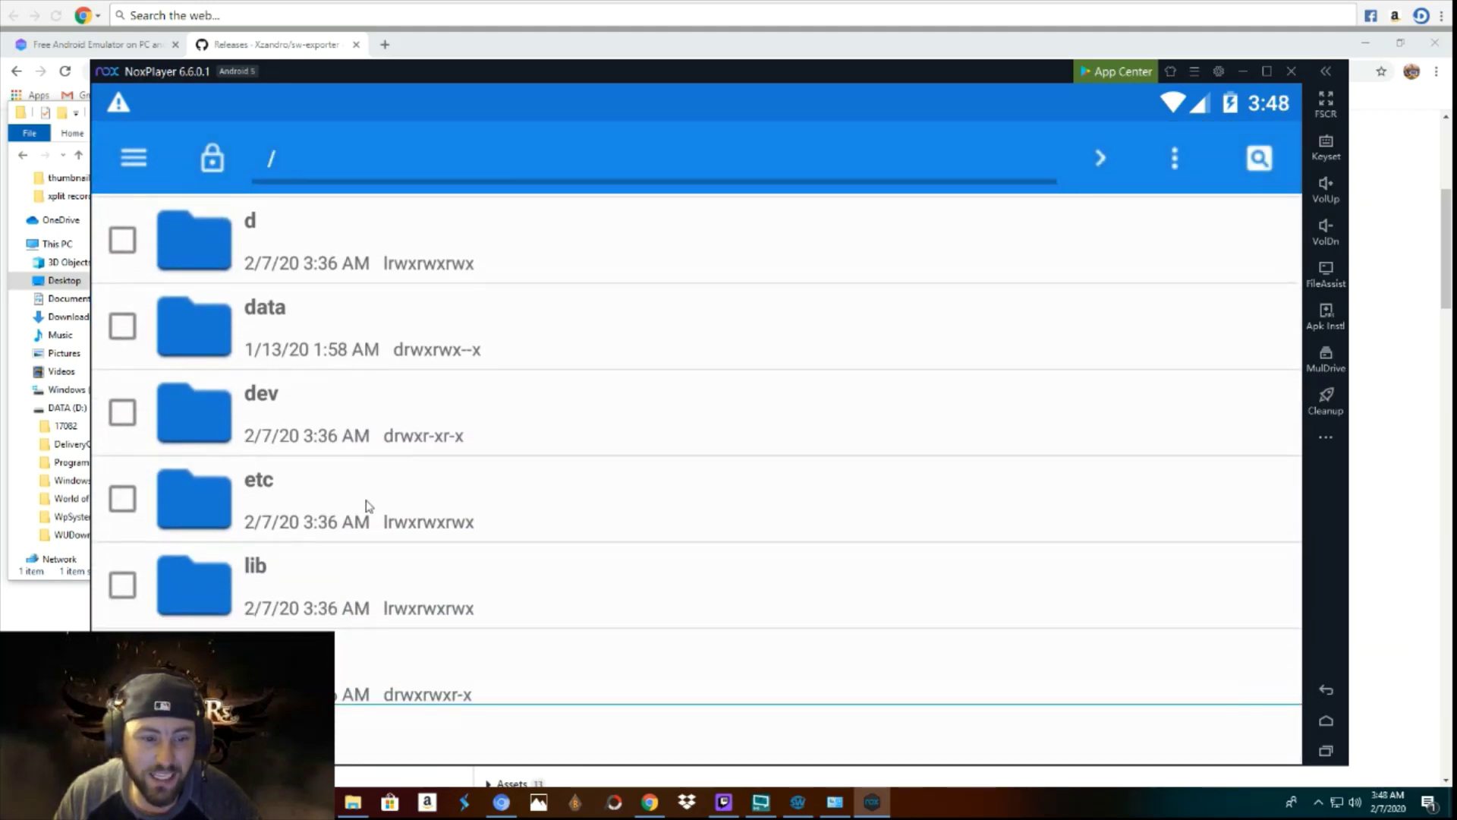
left_click(408, 503)
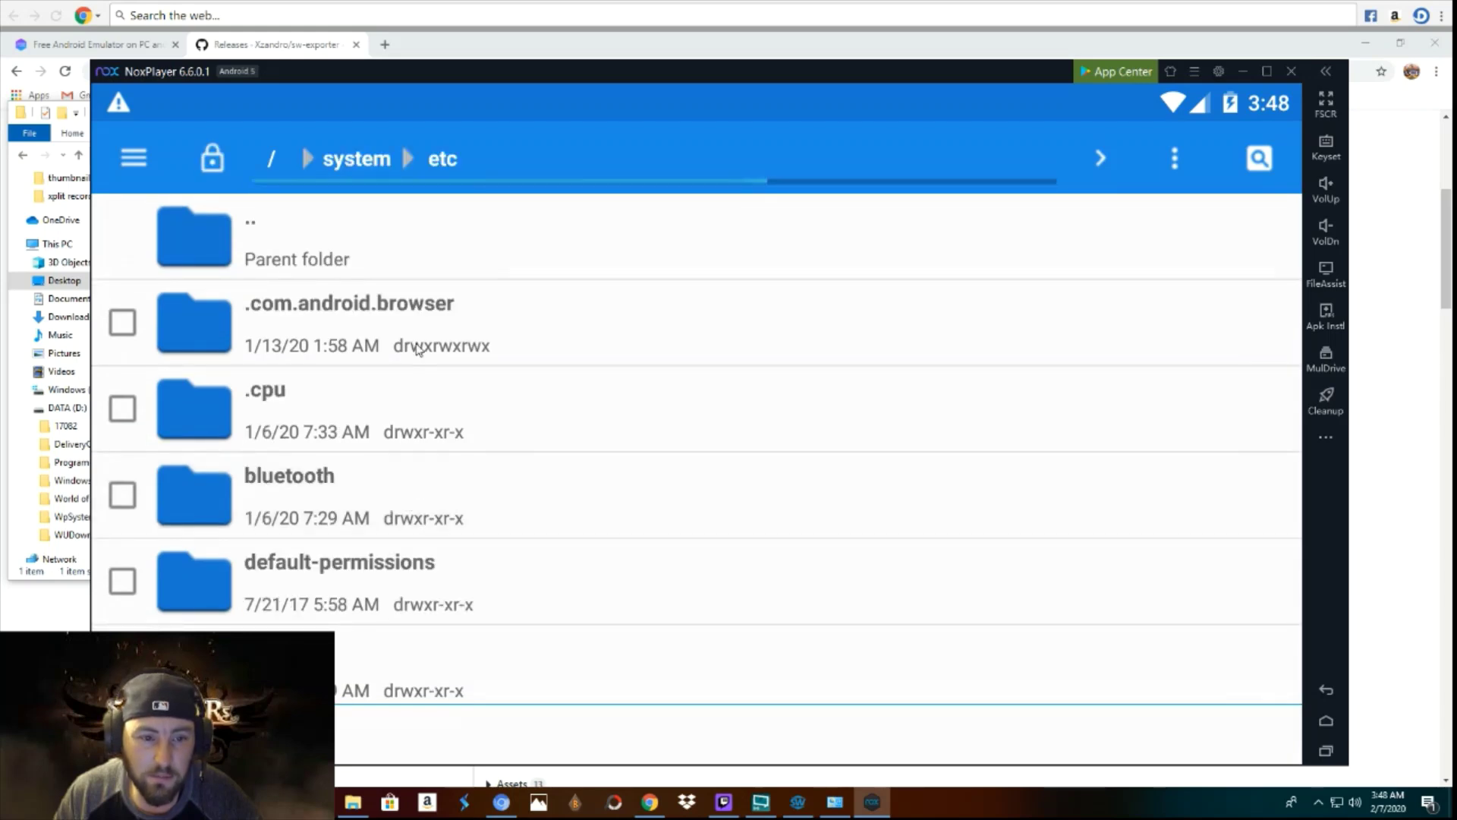
scroll(422, 346, "down", 1)
scroll(420, 345, "down", 5)
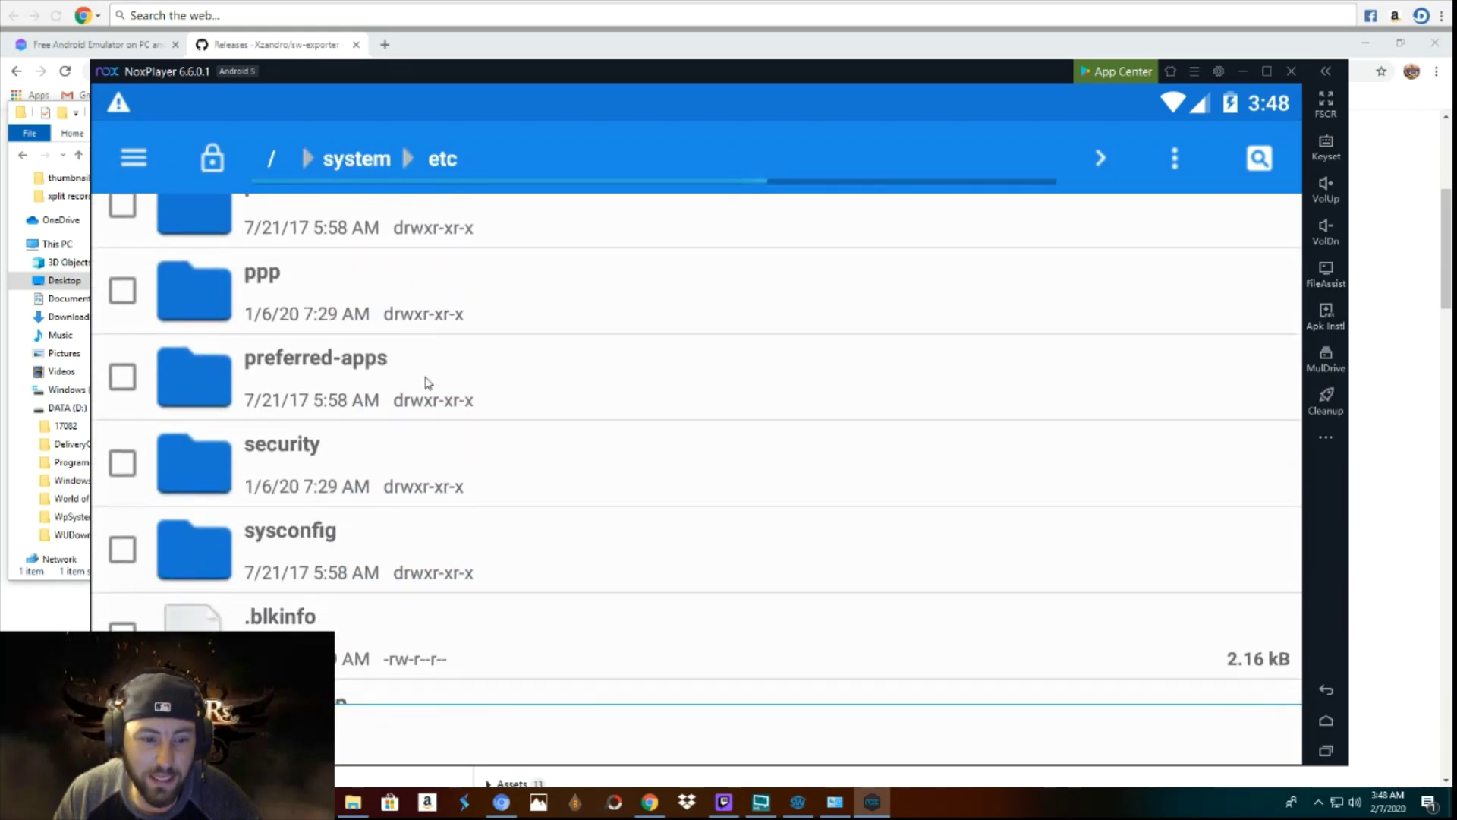
left_click(452, 470)
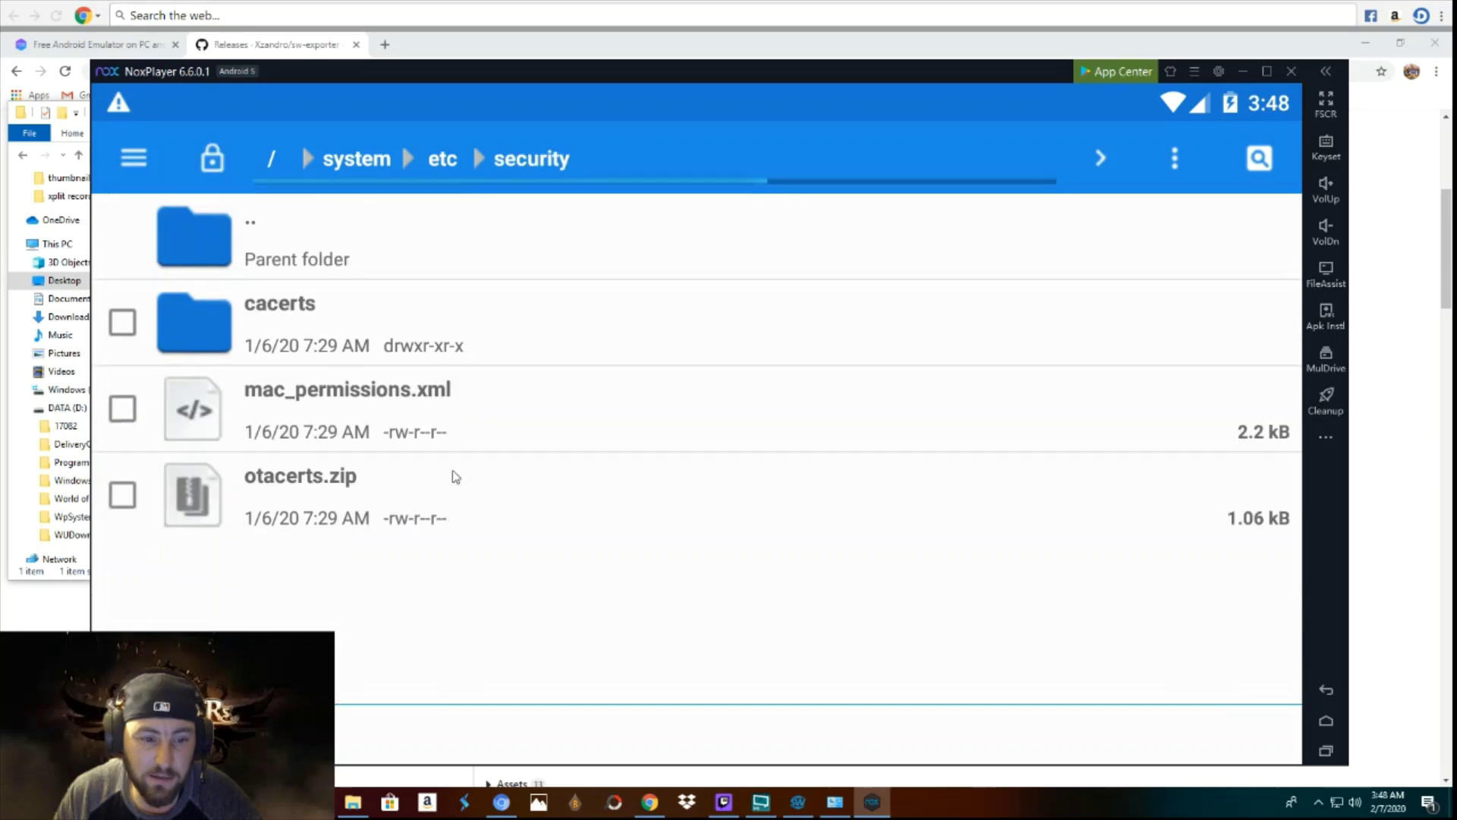
left_click(437, 325)
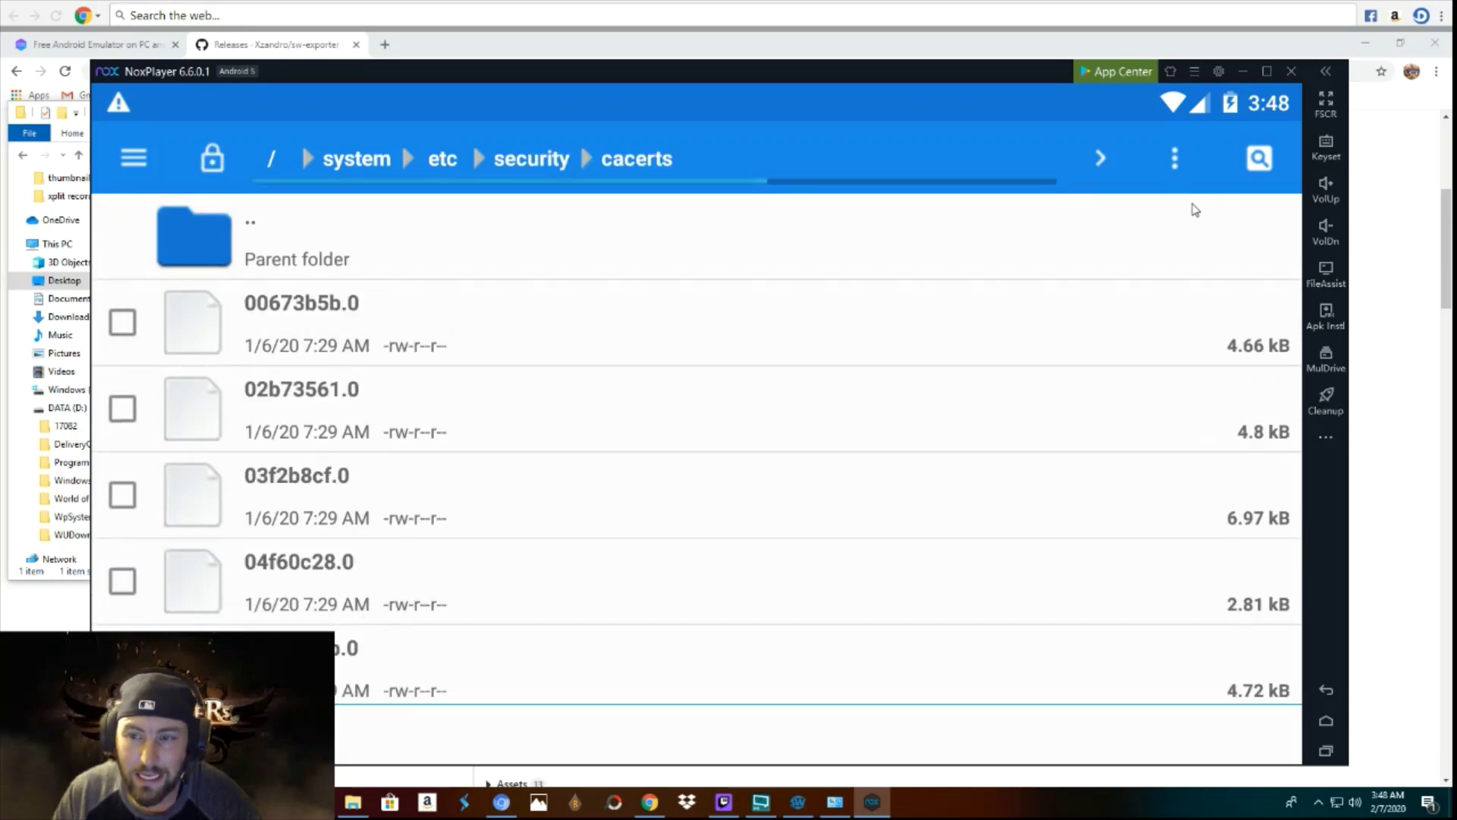
left_click(1175, 159)
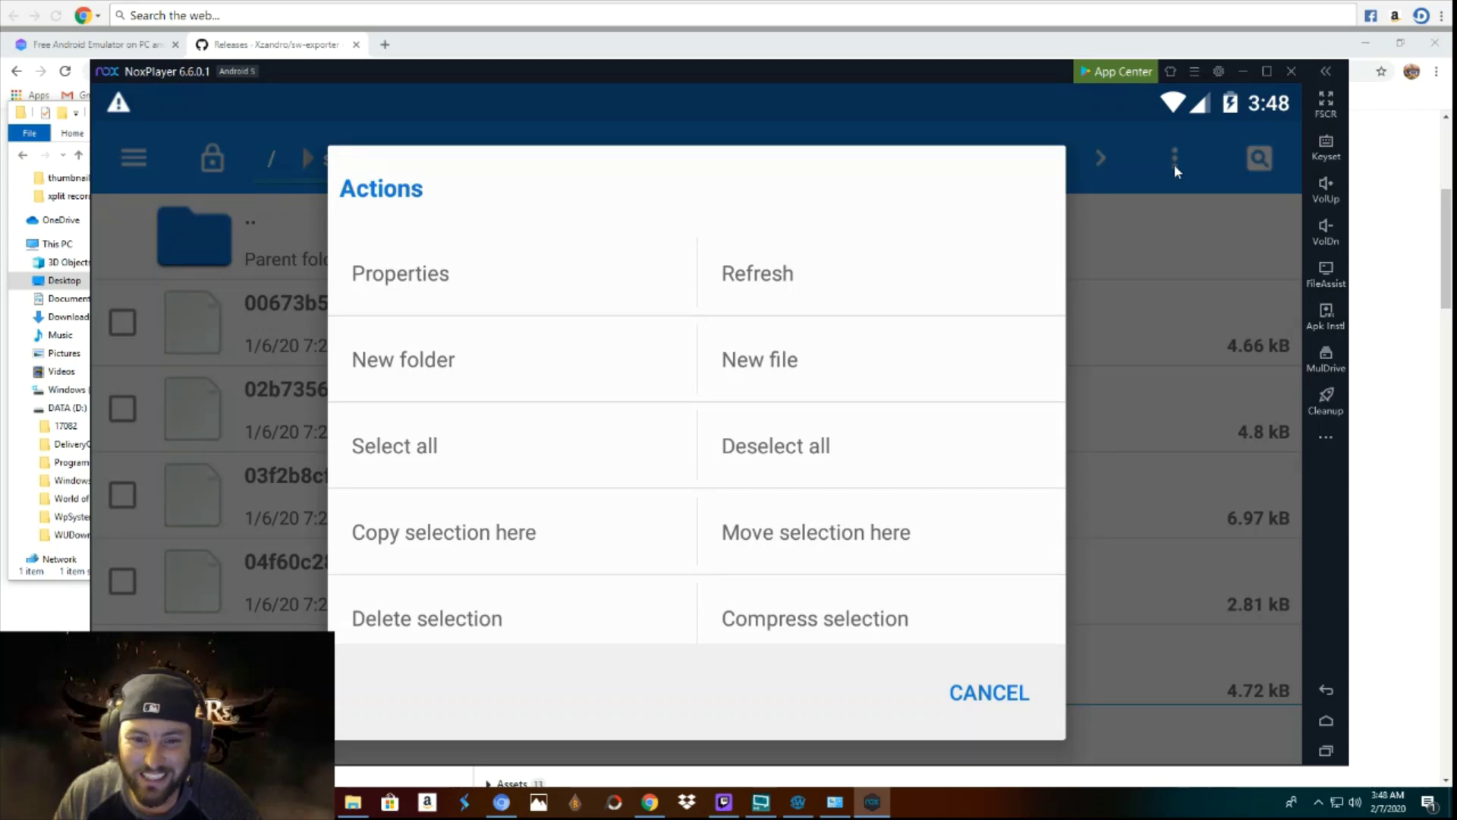
left_click(858, 534)
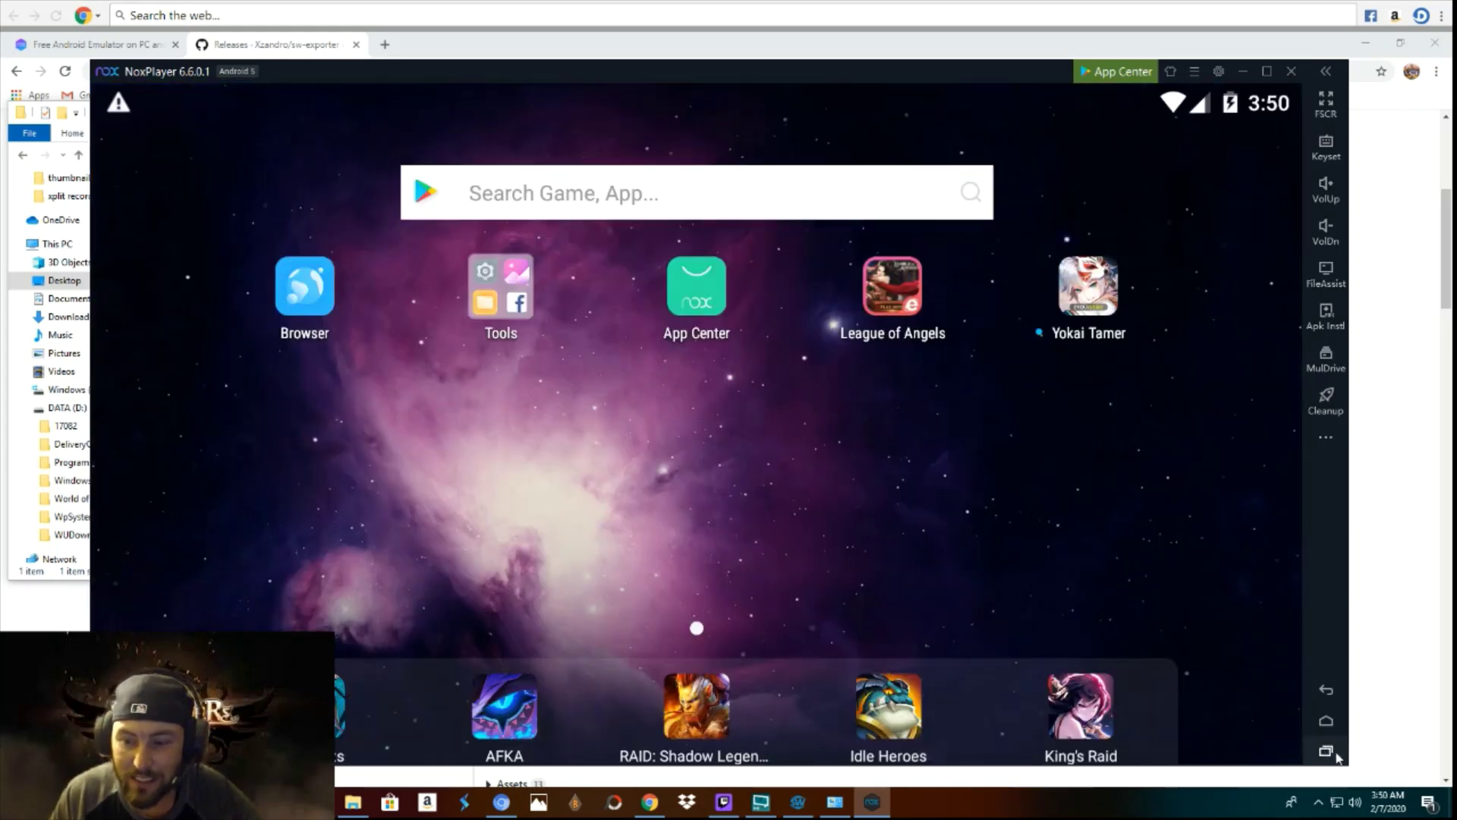
Open the Android Wi-Fi settings, start modifying the WiredSSID network, and show its advanced options.
left_click(490, 276)
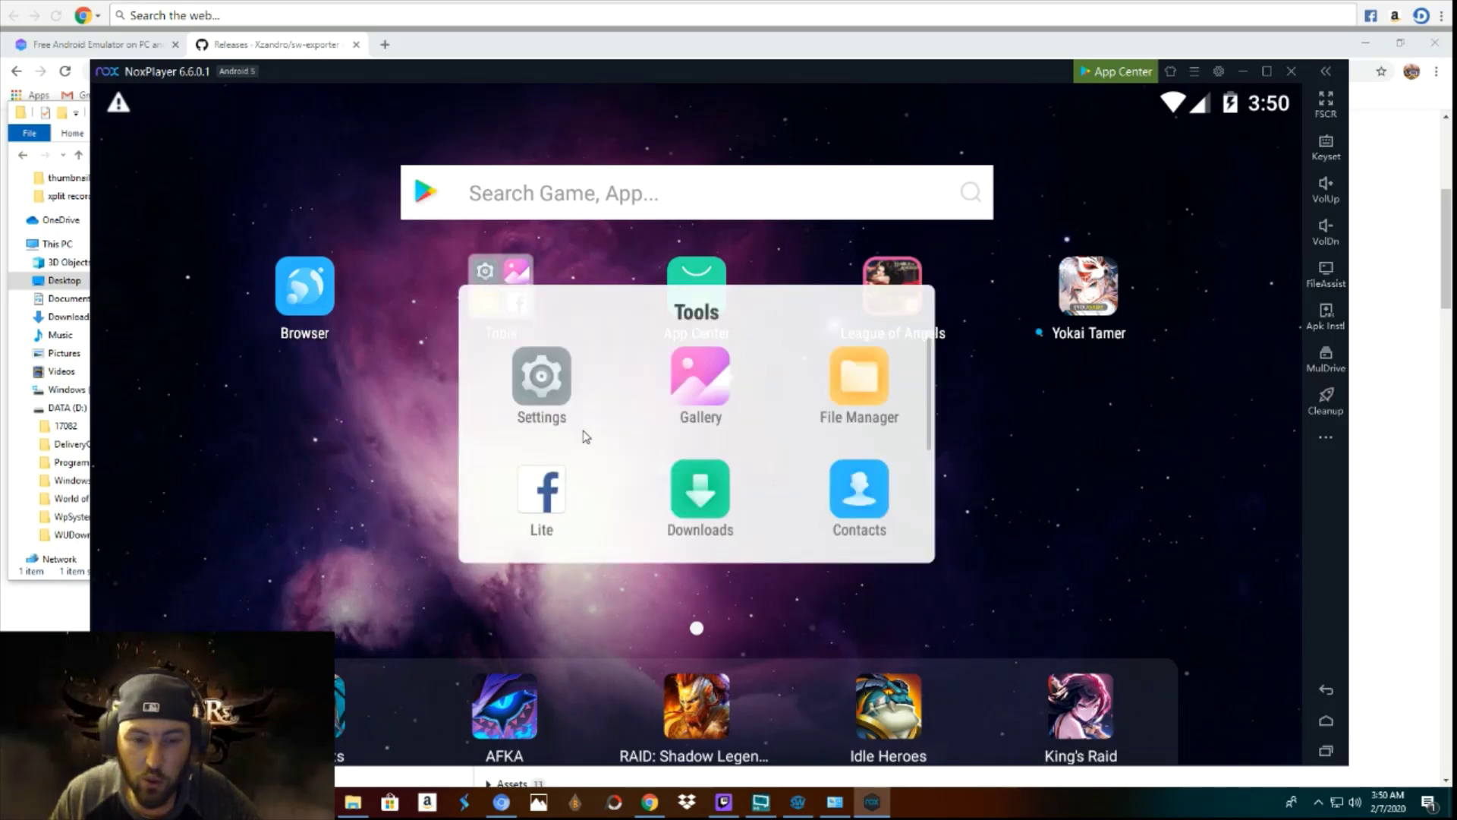
left_click(543, 385)
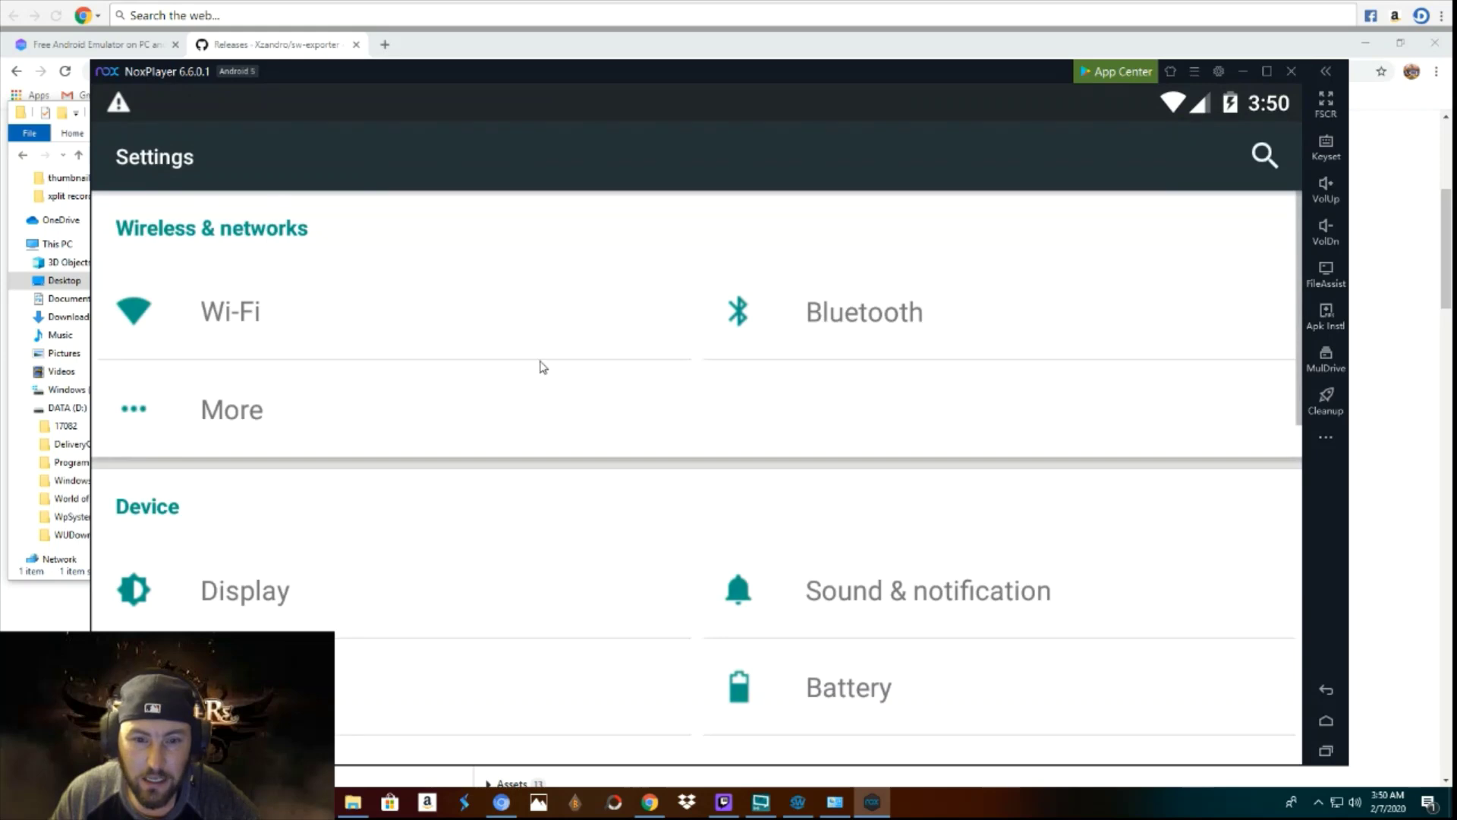
left_click(255, 325)
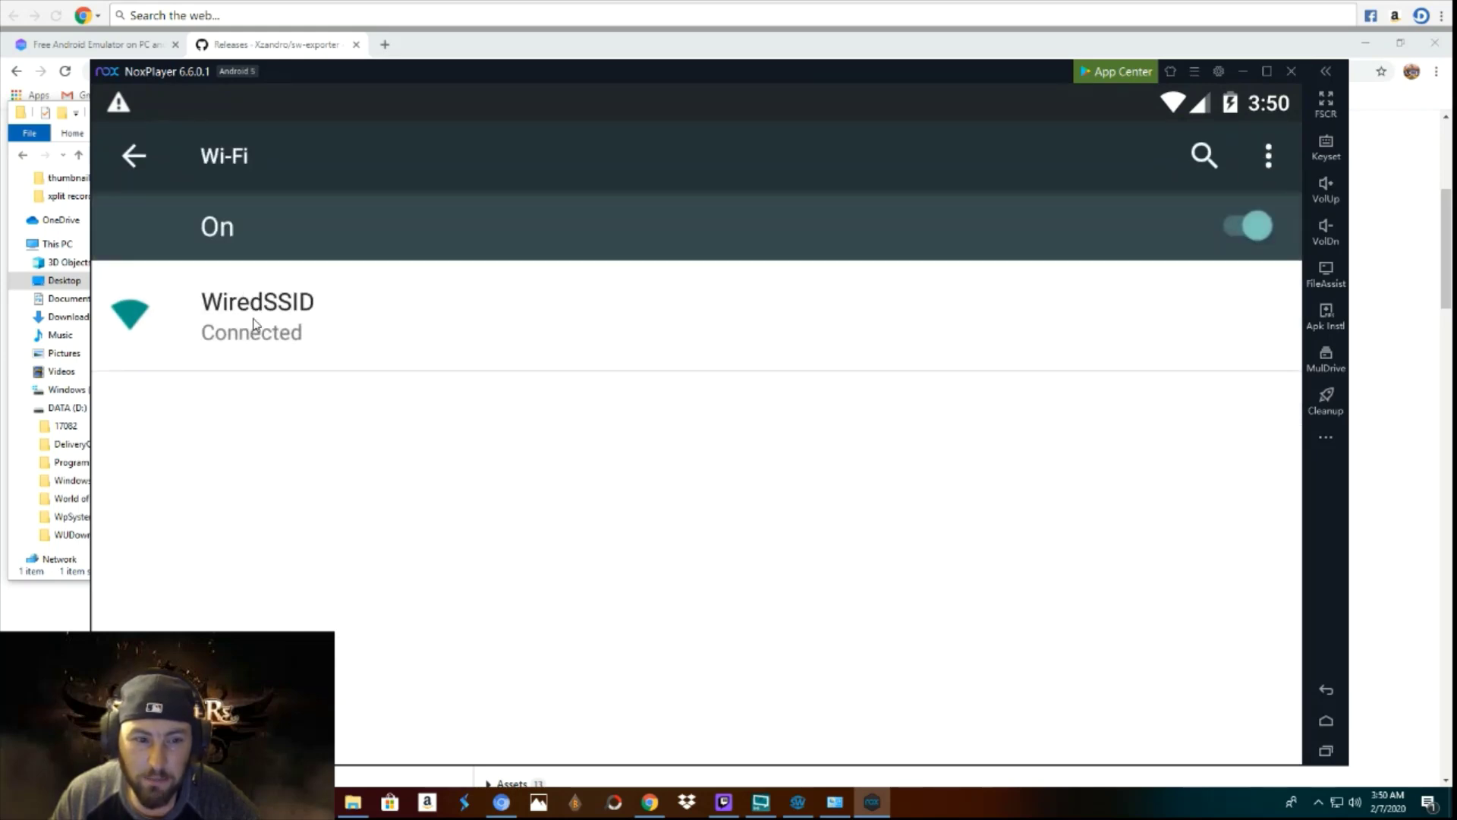
left_click(296, 313)
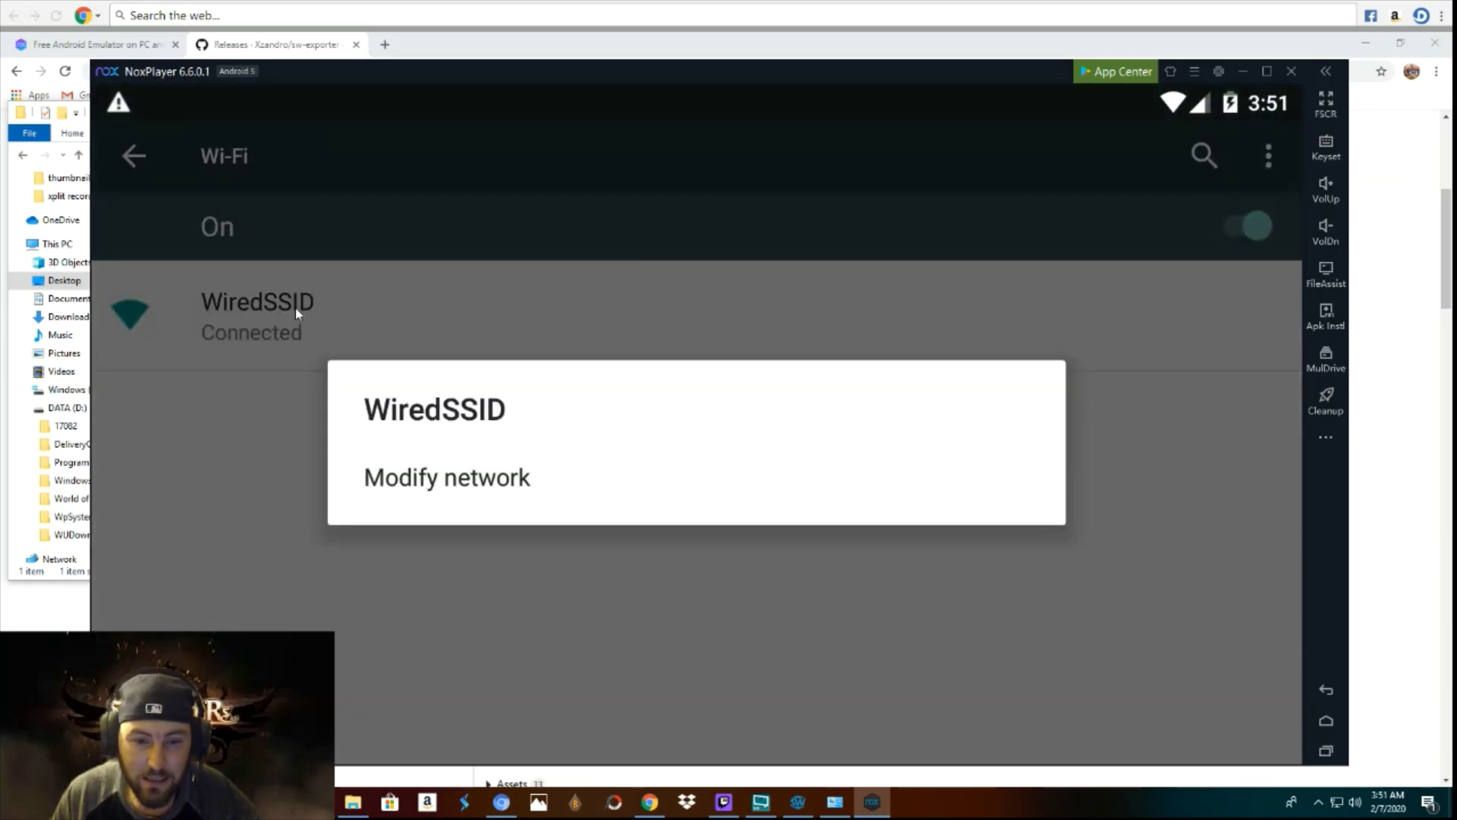
left_click(499, 487)
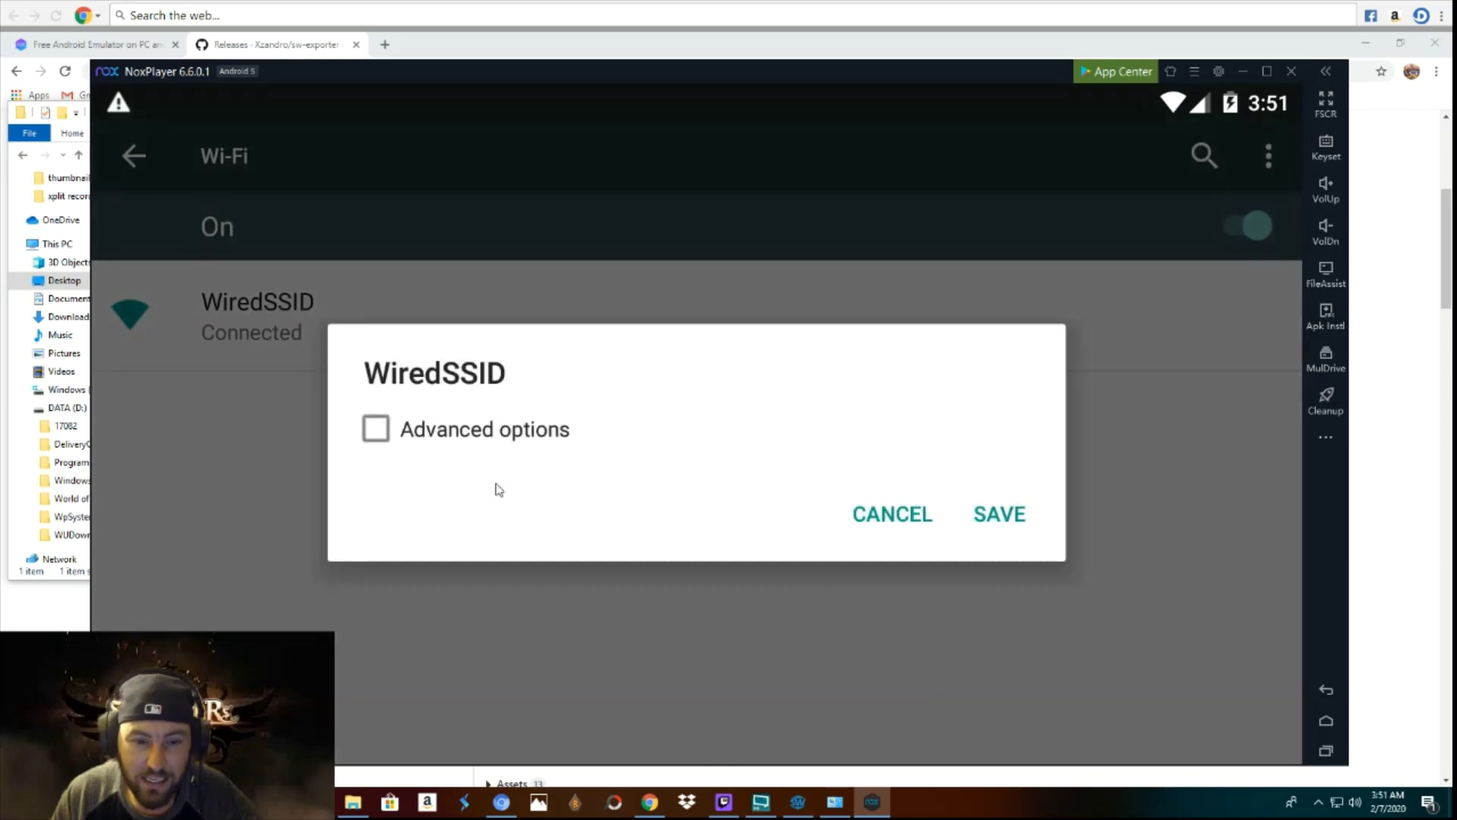
left_click(381, 429)
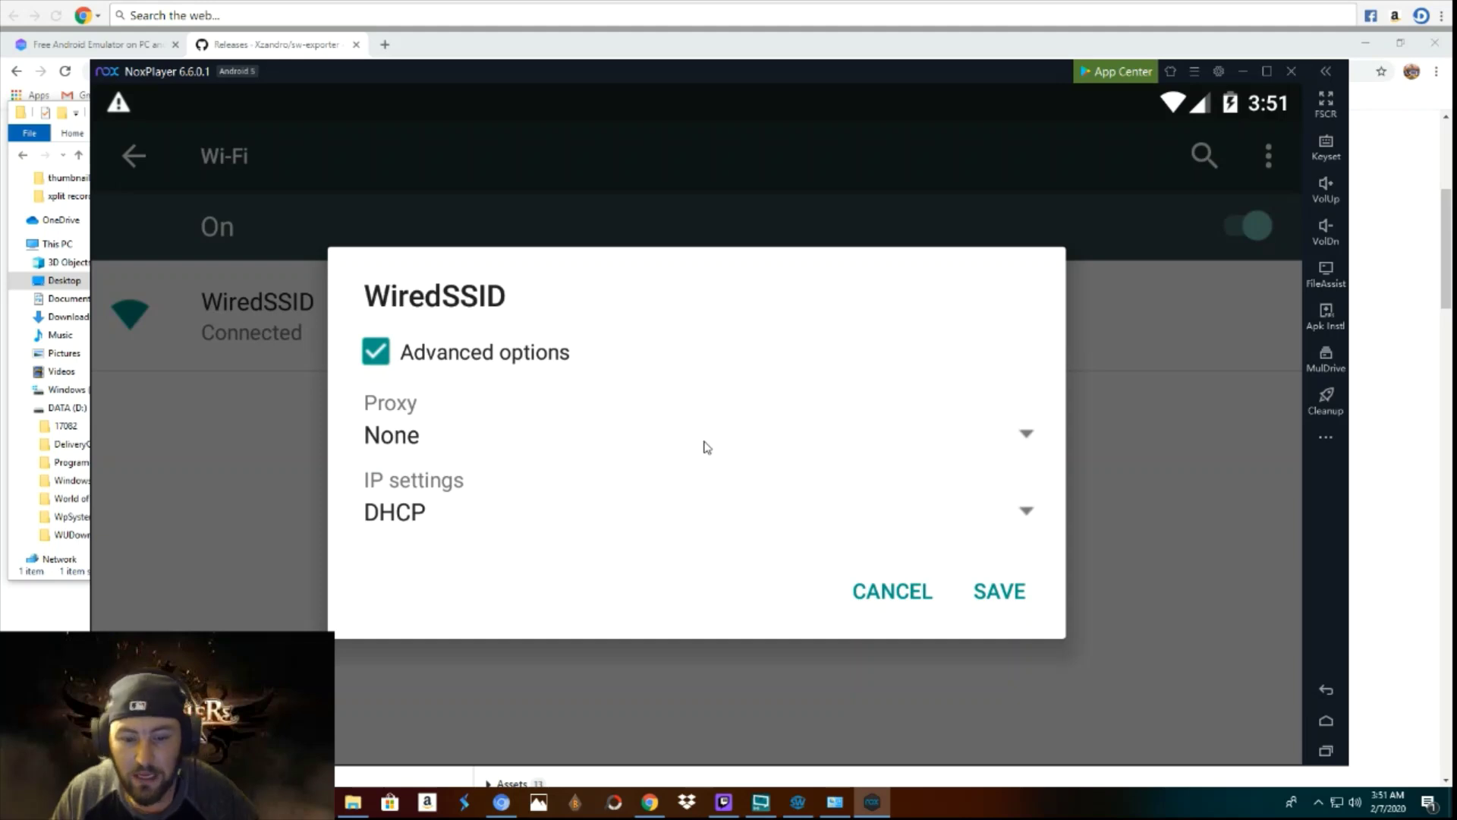
Give WiredSSID a manual proxy with the exporter's hostname 10.0.0.15 and port 8080, save it, and close Settings.
left_click(800, 807)
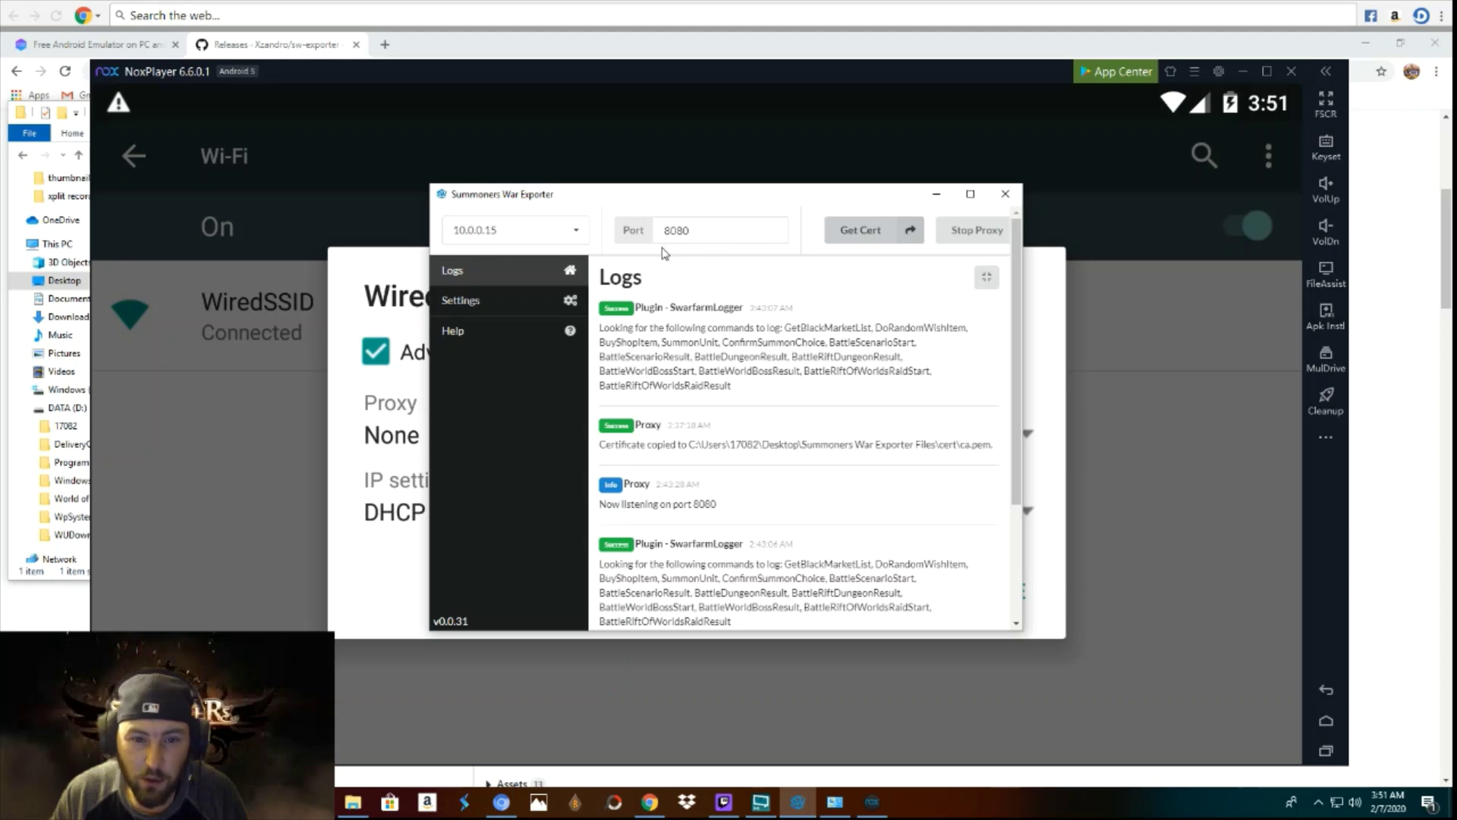
left_click_drag(649, 202, 1243, 225)
left_click(1027, 442)
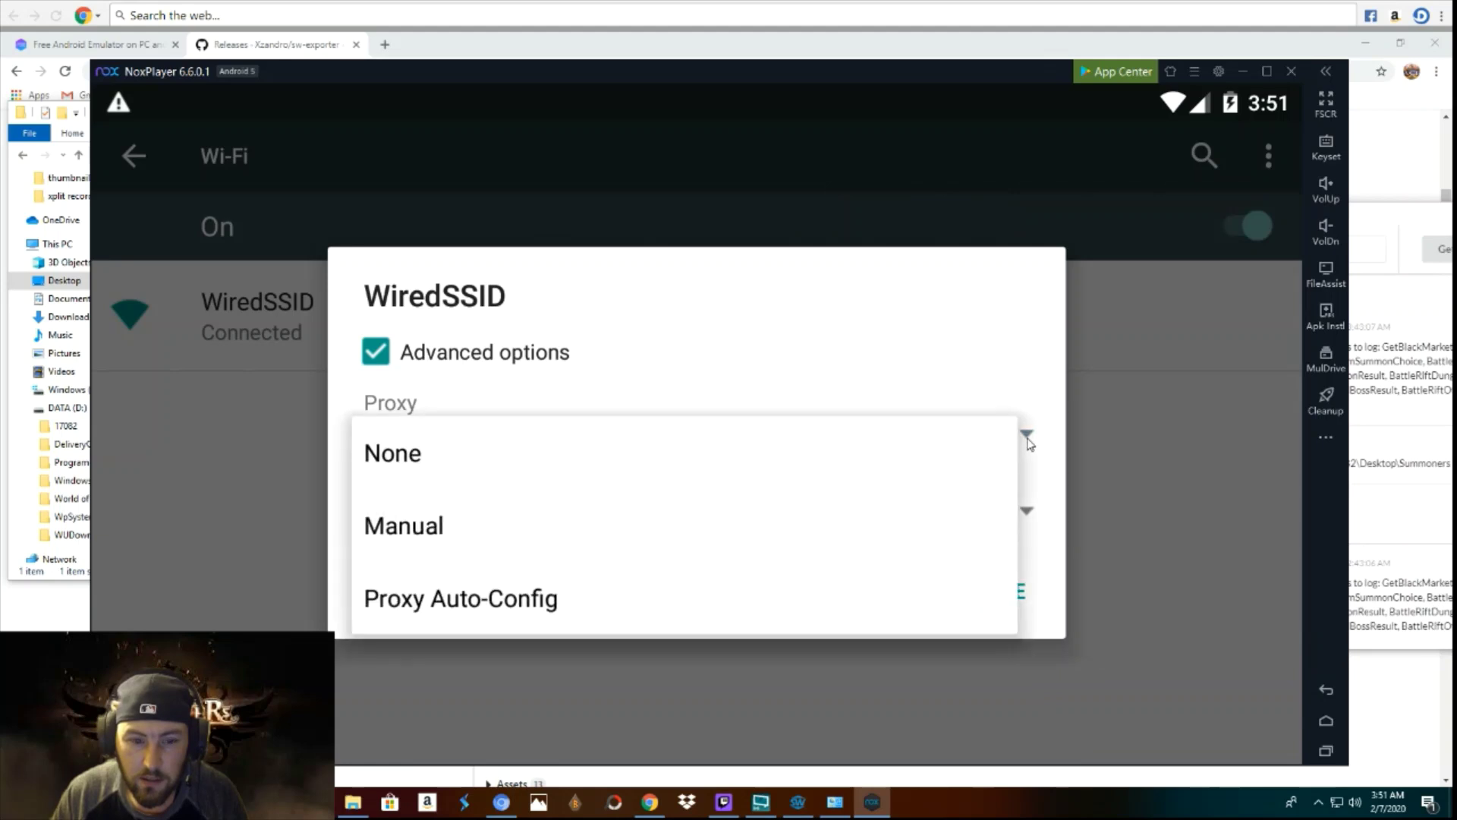
left_click(429, 529)
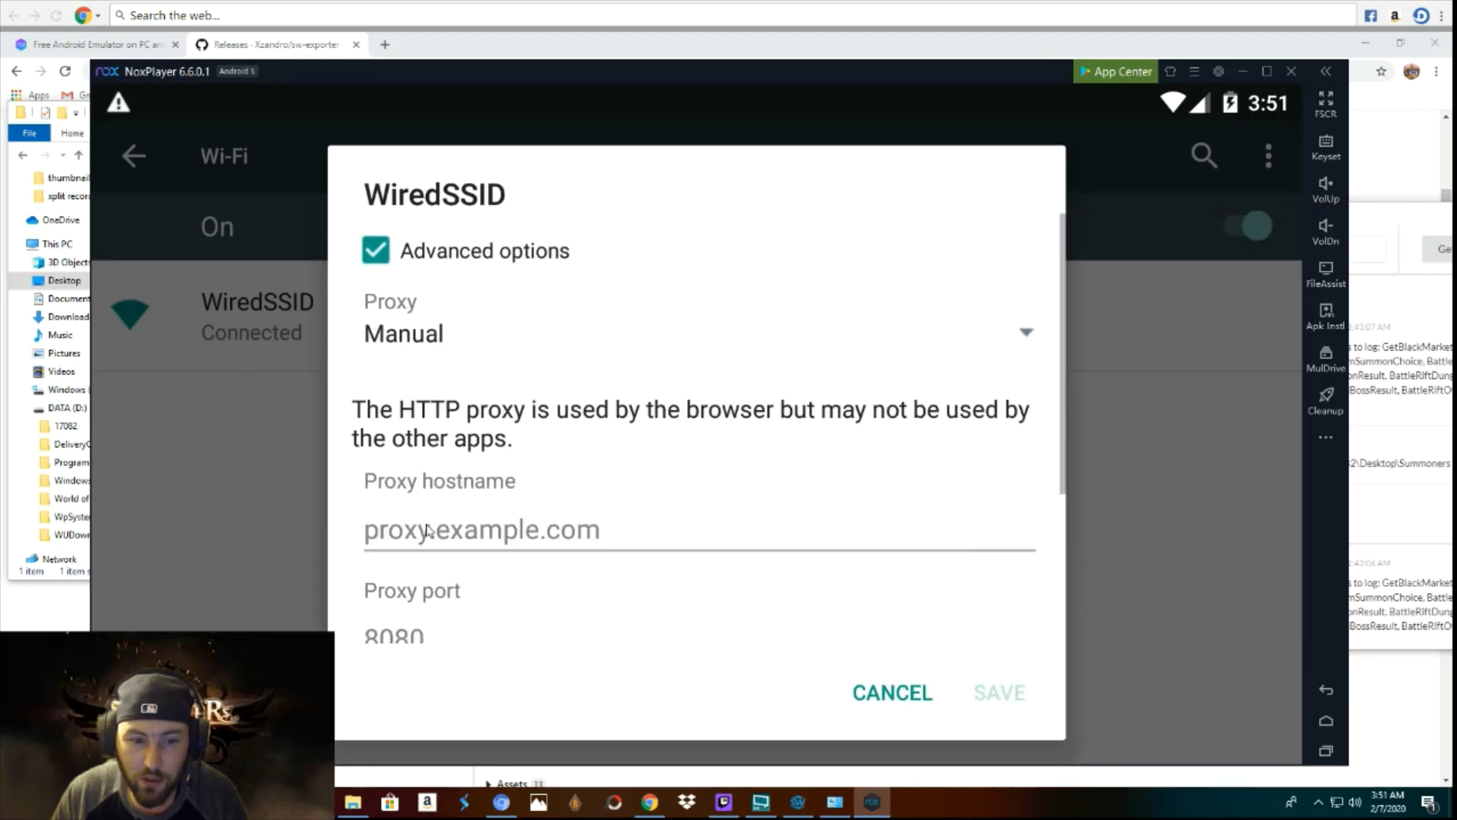
left_click(672, 533)
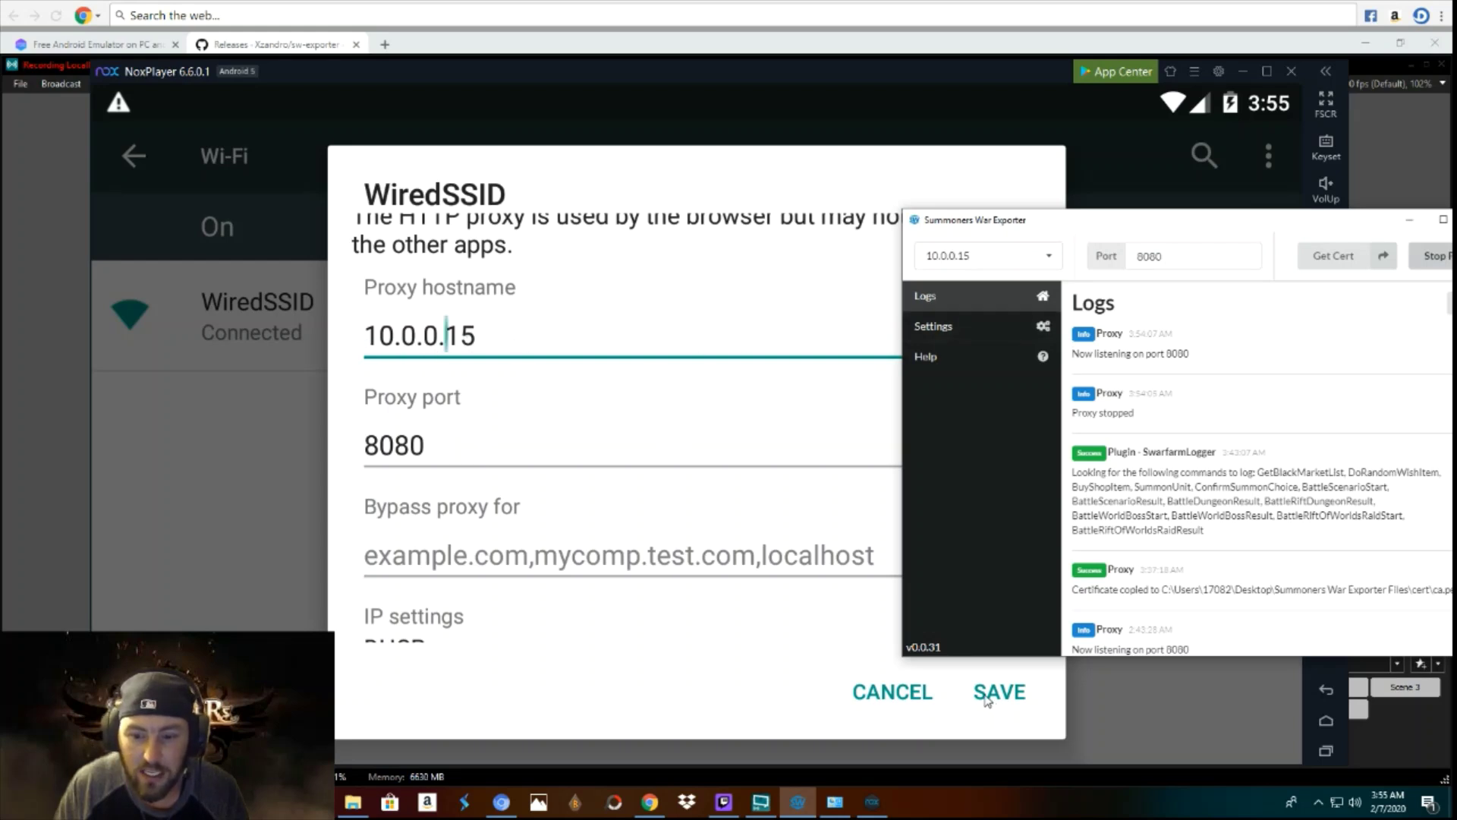
left_click(961, 694)
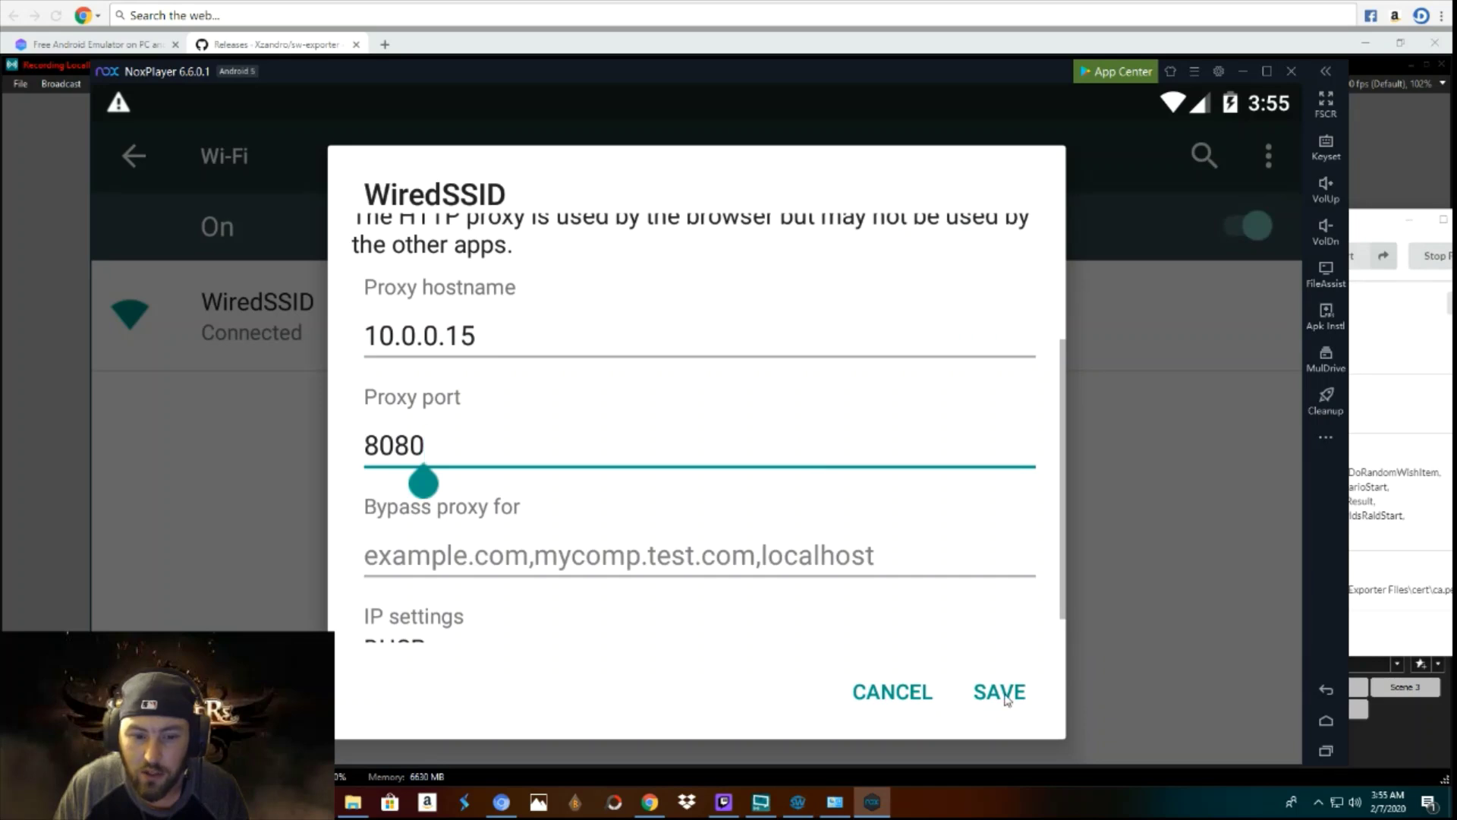
left_click(1005, 697)
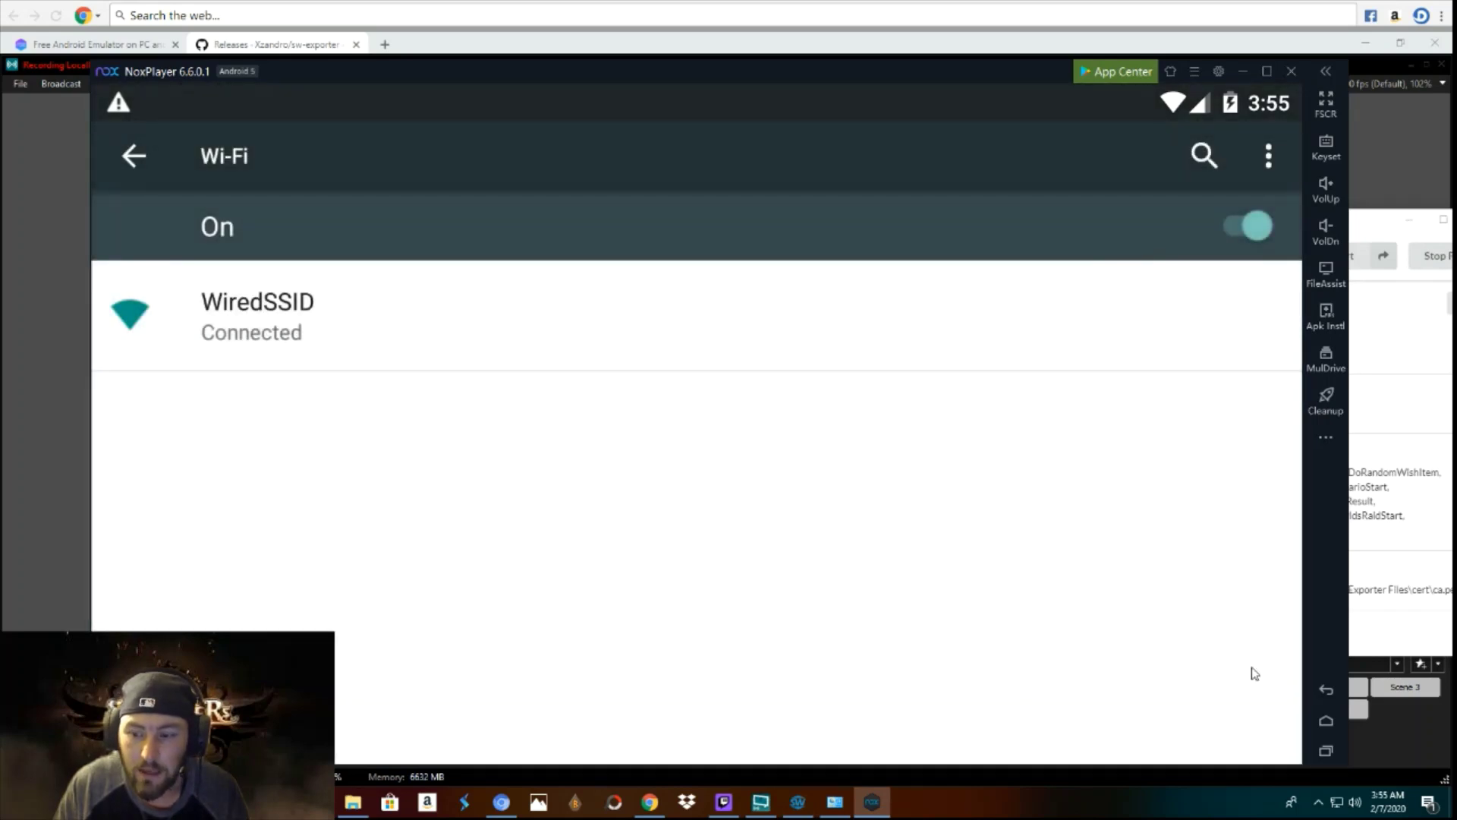
left_click(1326, 751)
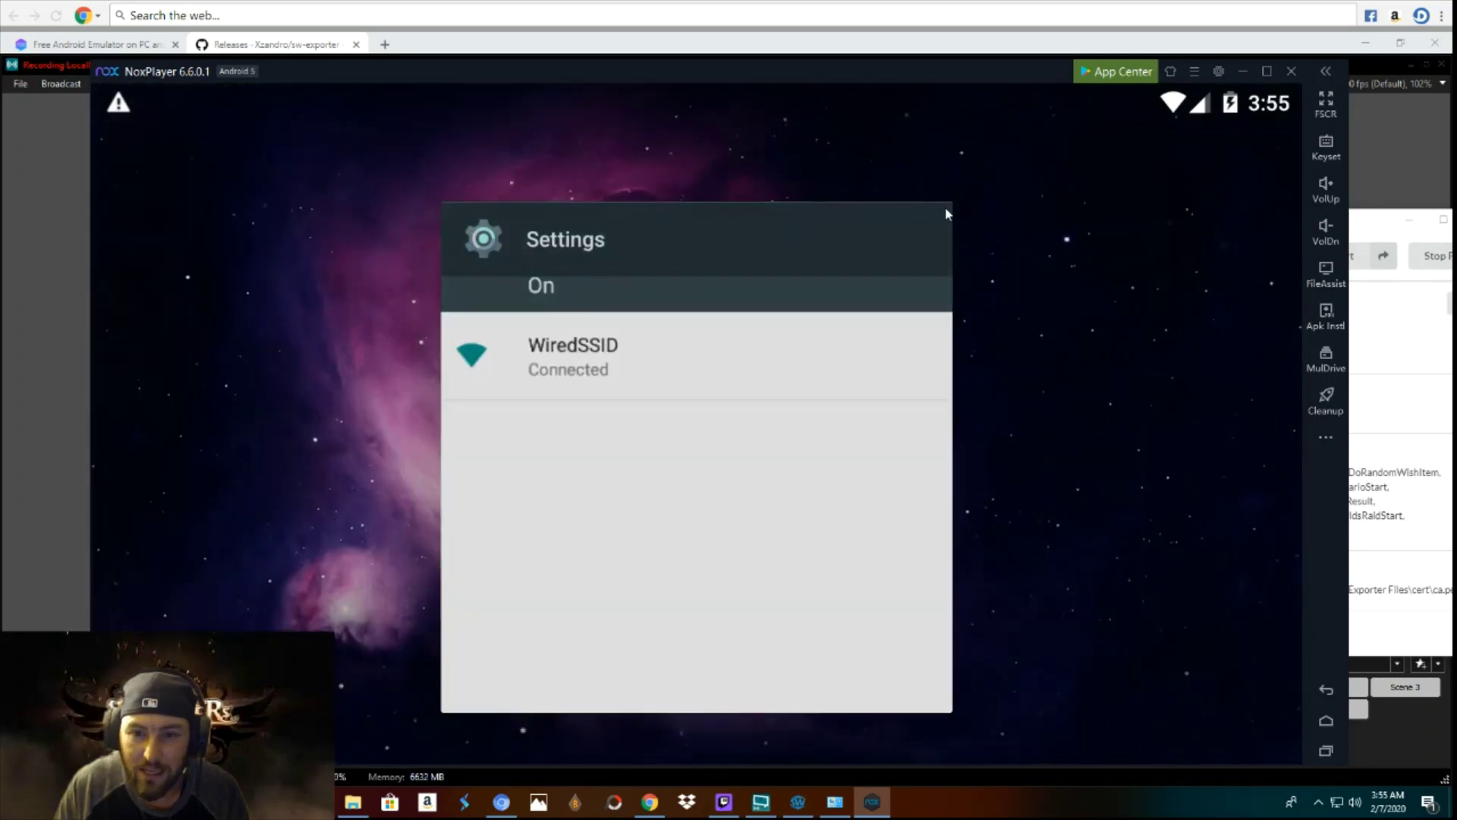
left_click(914, 238)
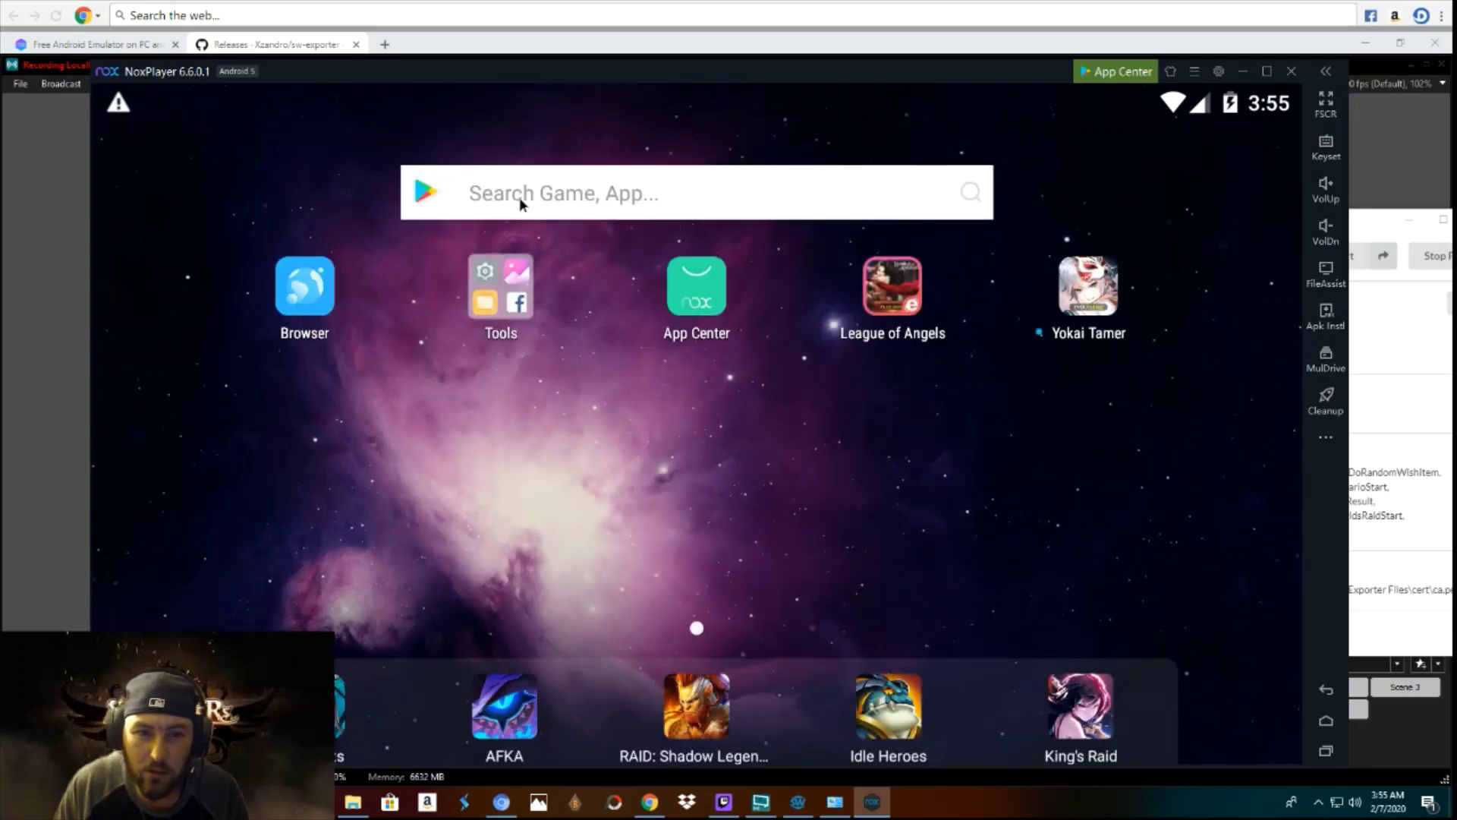
Search for "summoners war" from the home screen and open the game's page, always using Play Store for such links.
left_click(519, 197)
type("summoners")
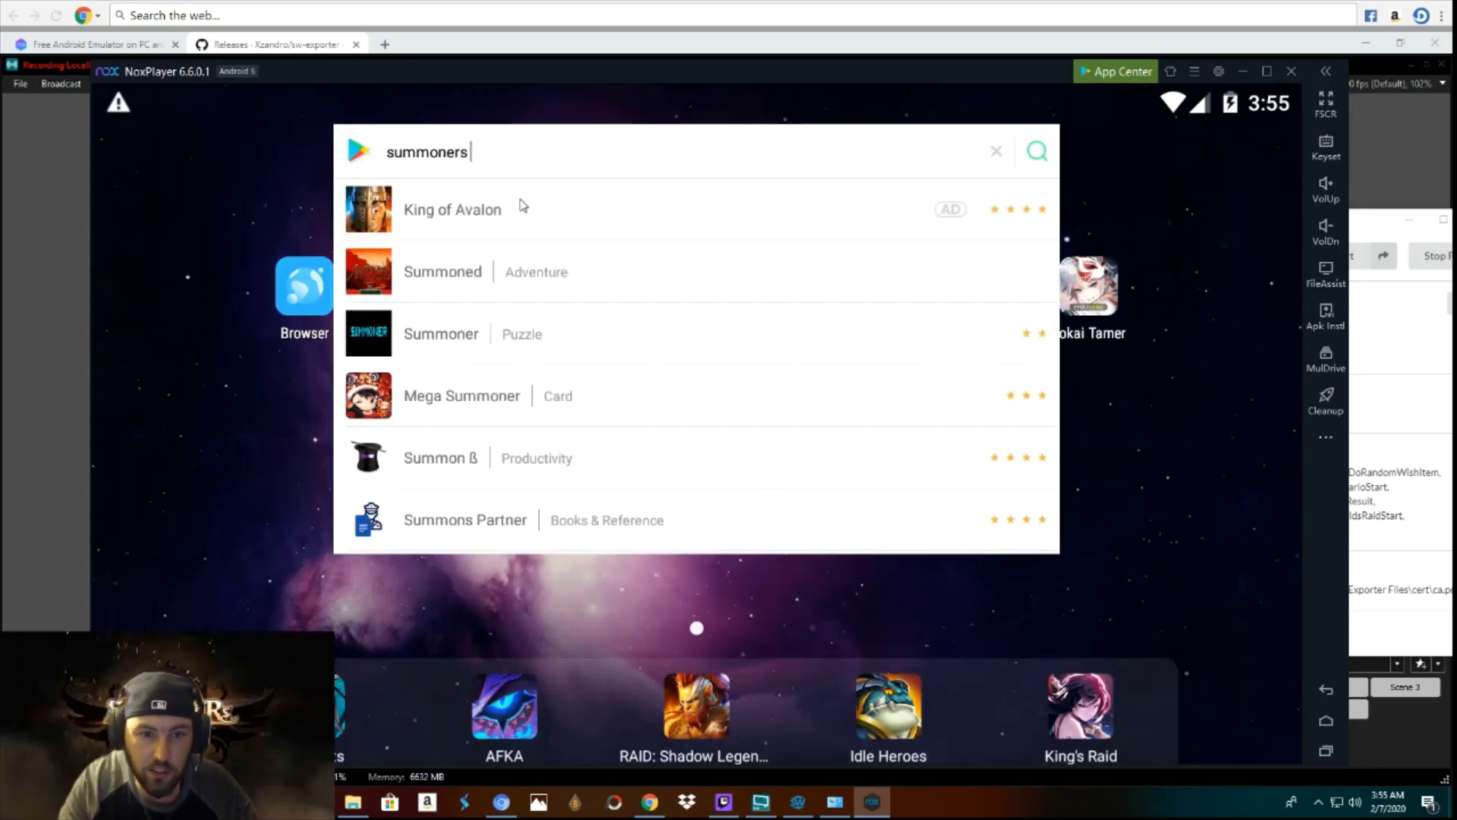
type(" war")
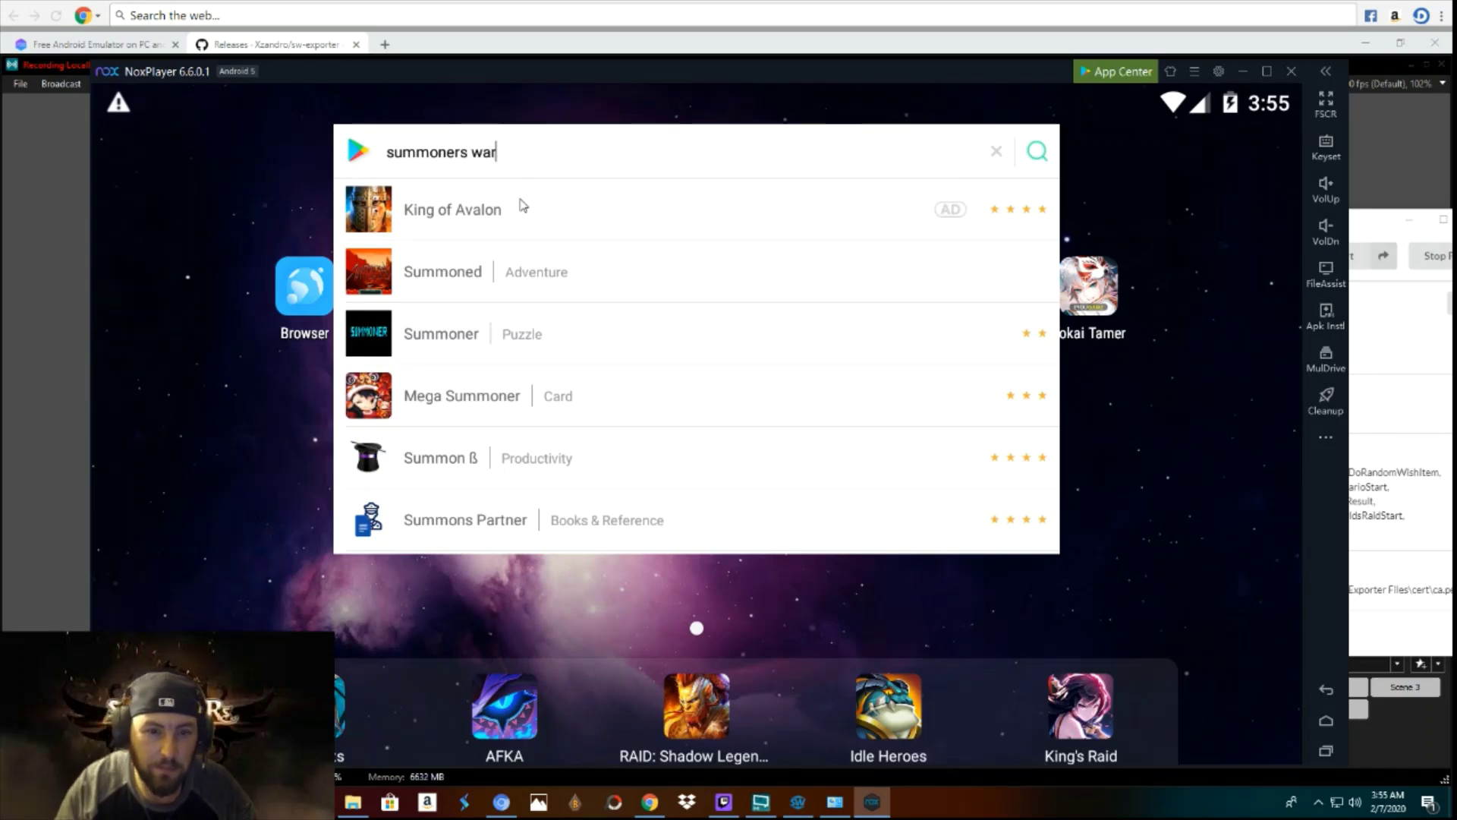
left_click(445, 338)
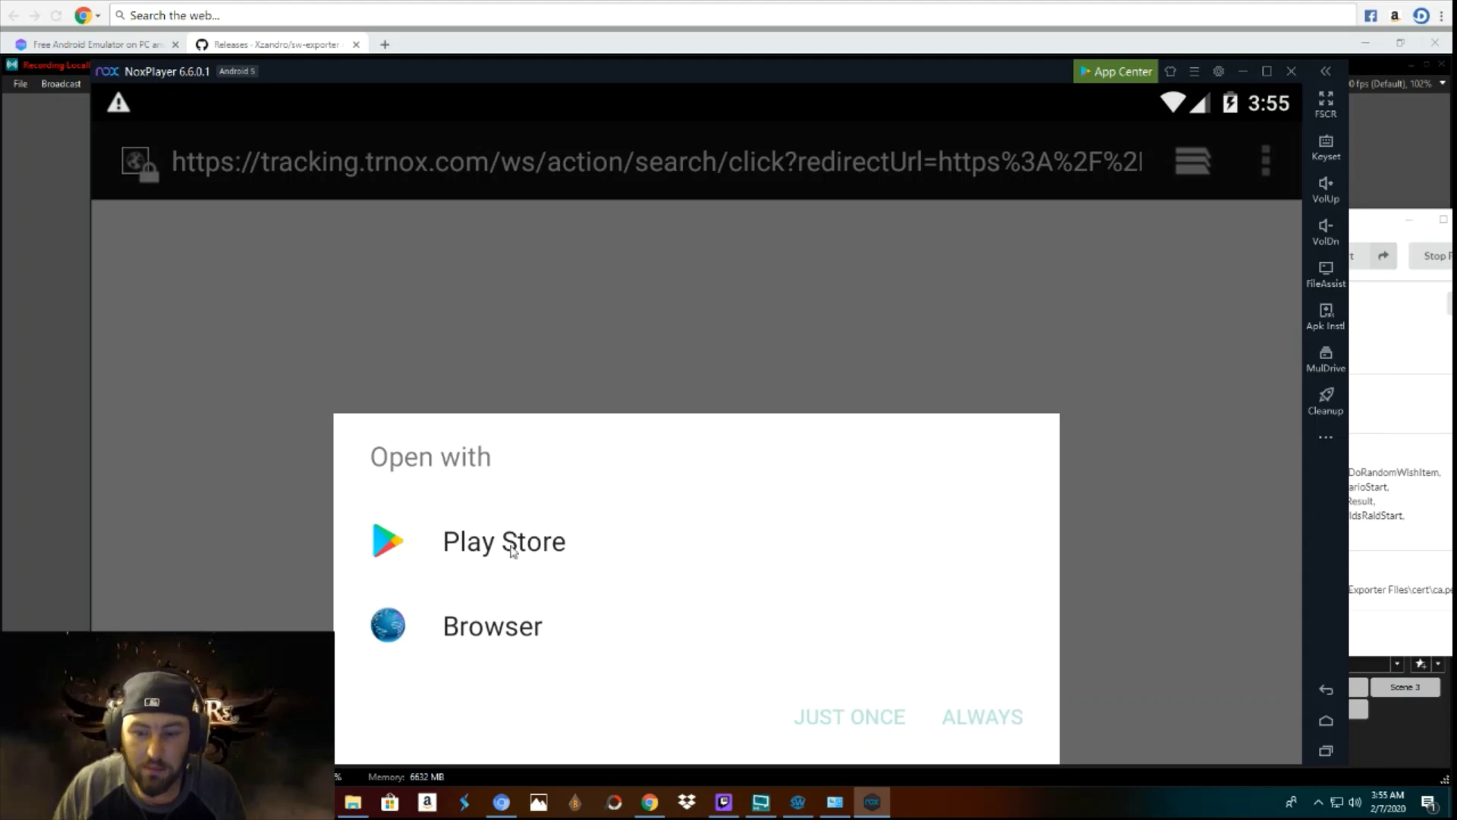
left_click(511, 550)
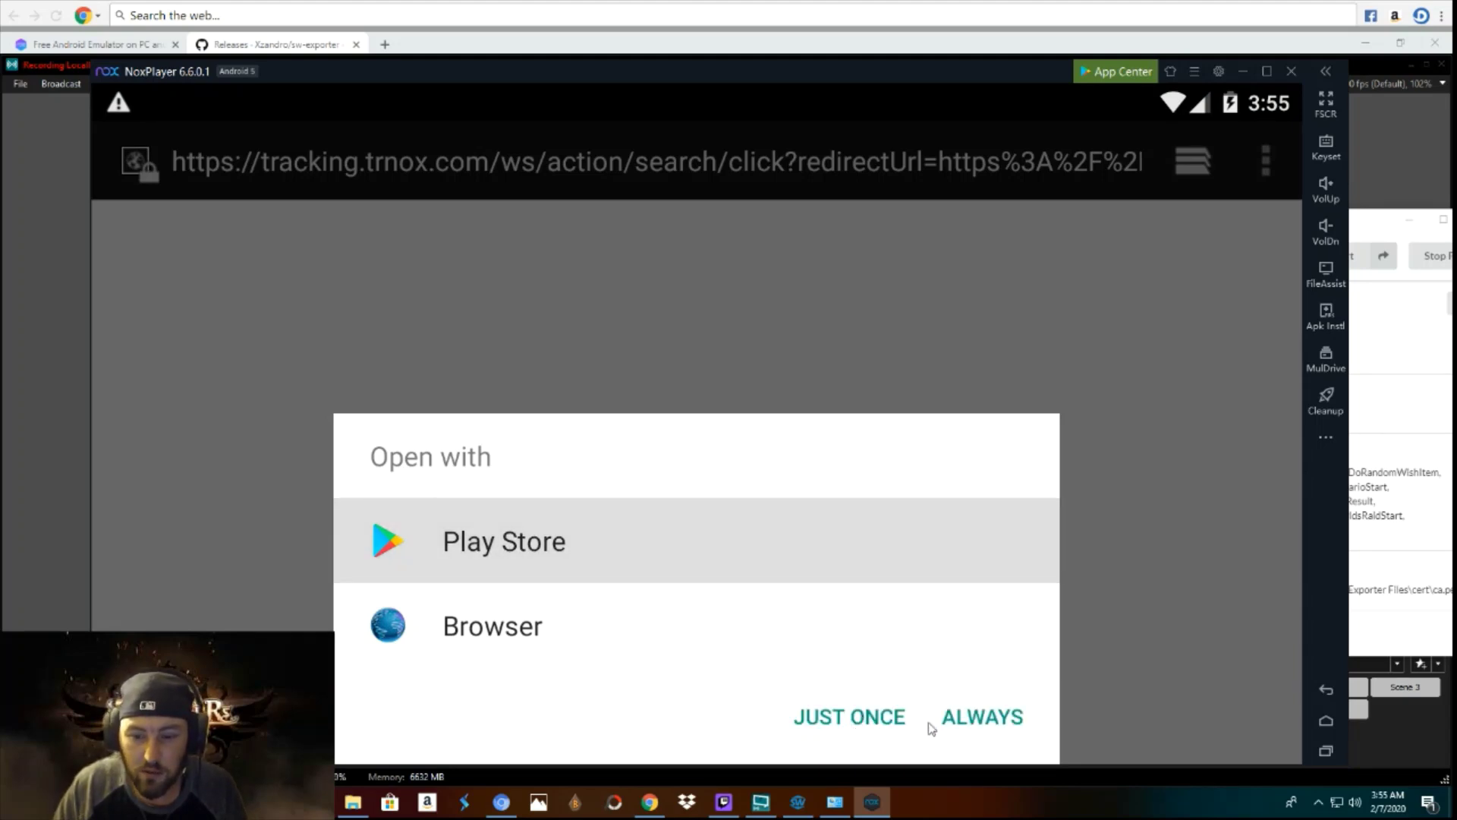
left_click(987, 721)
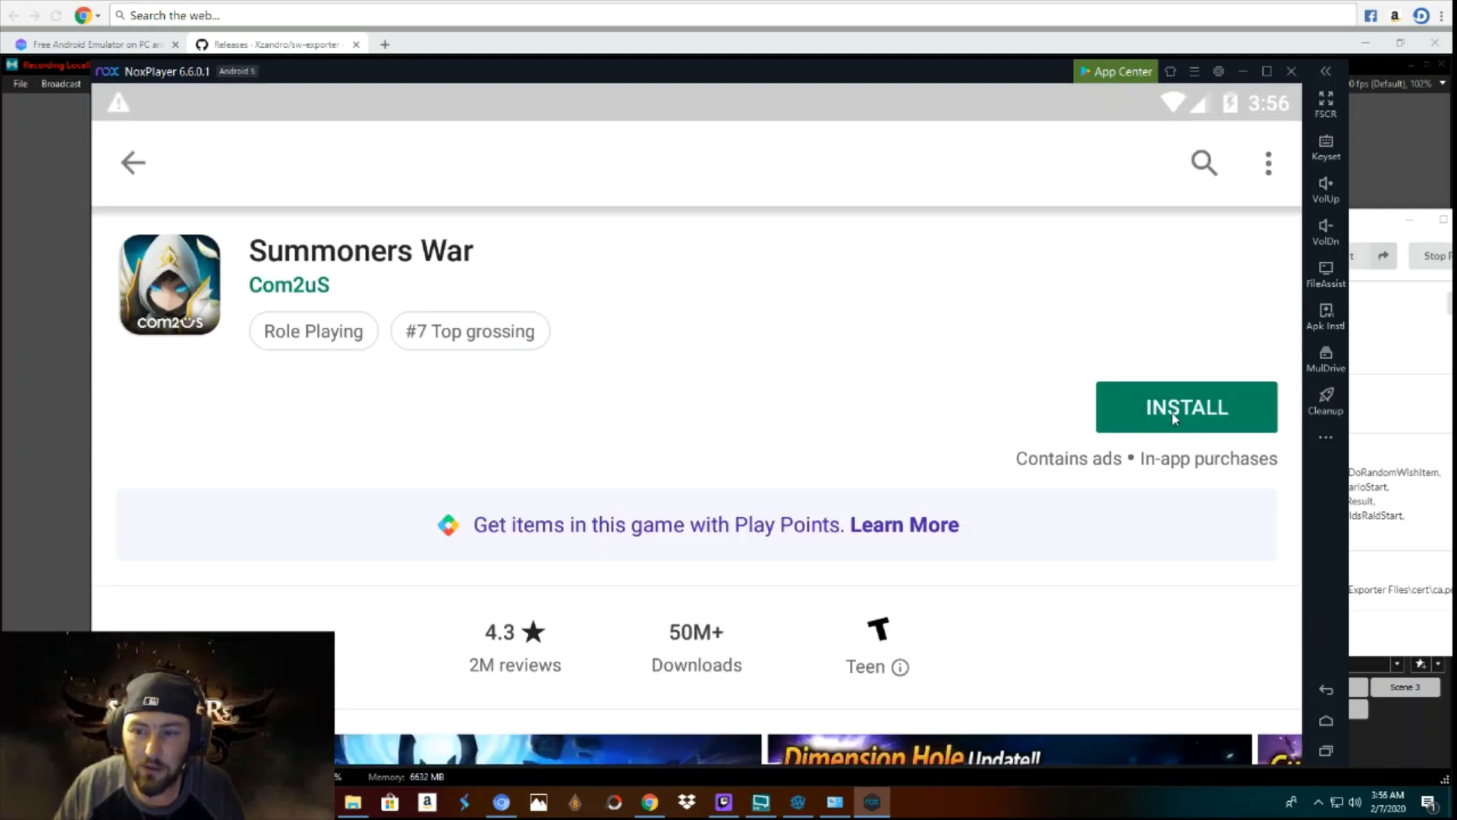
Install Summoners War, accepting its access permissions, and open the HIVE login on the game's title screen.
left_click(1173, 418)
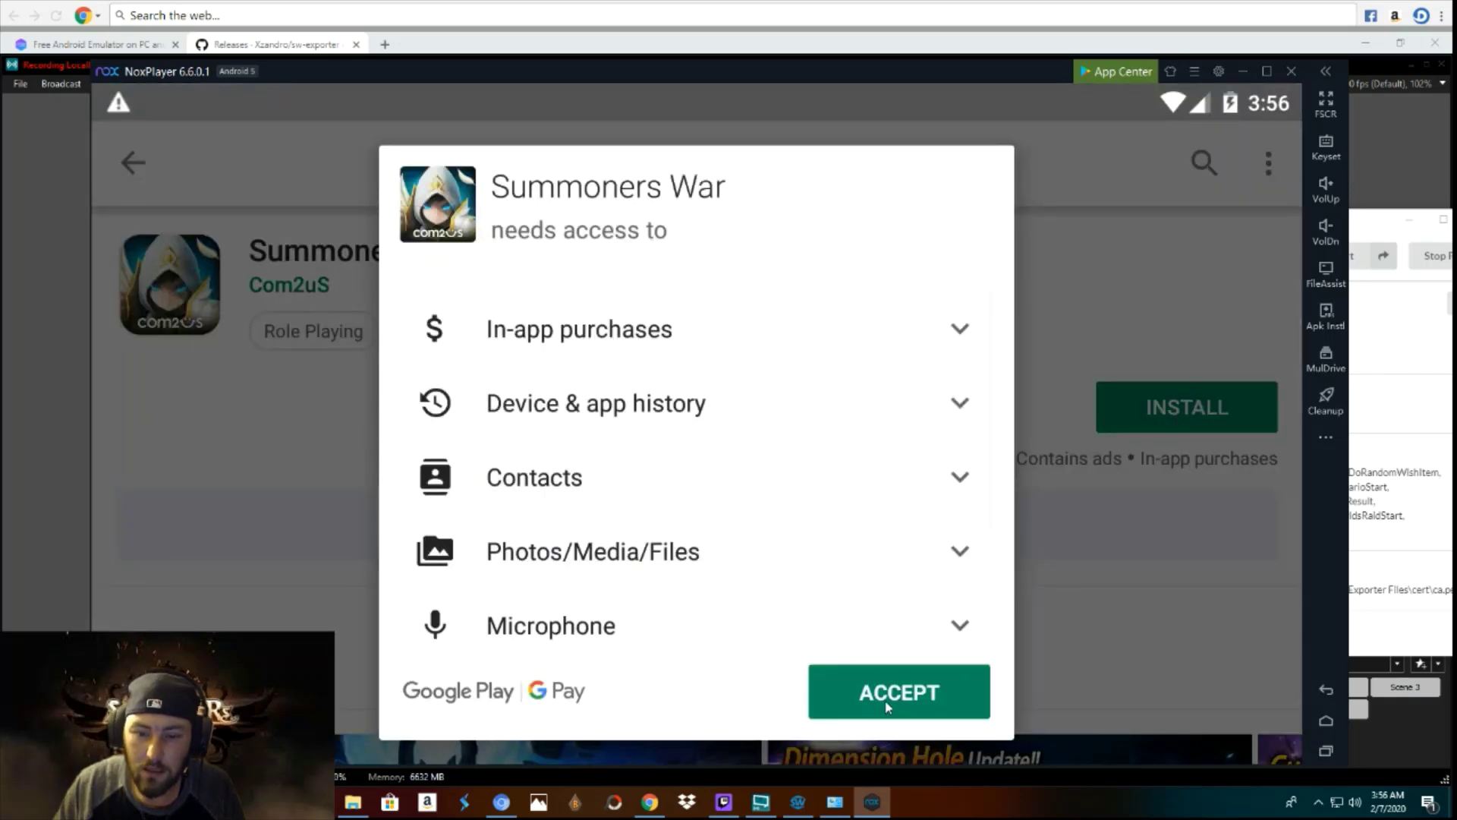
left_click(887, 706)
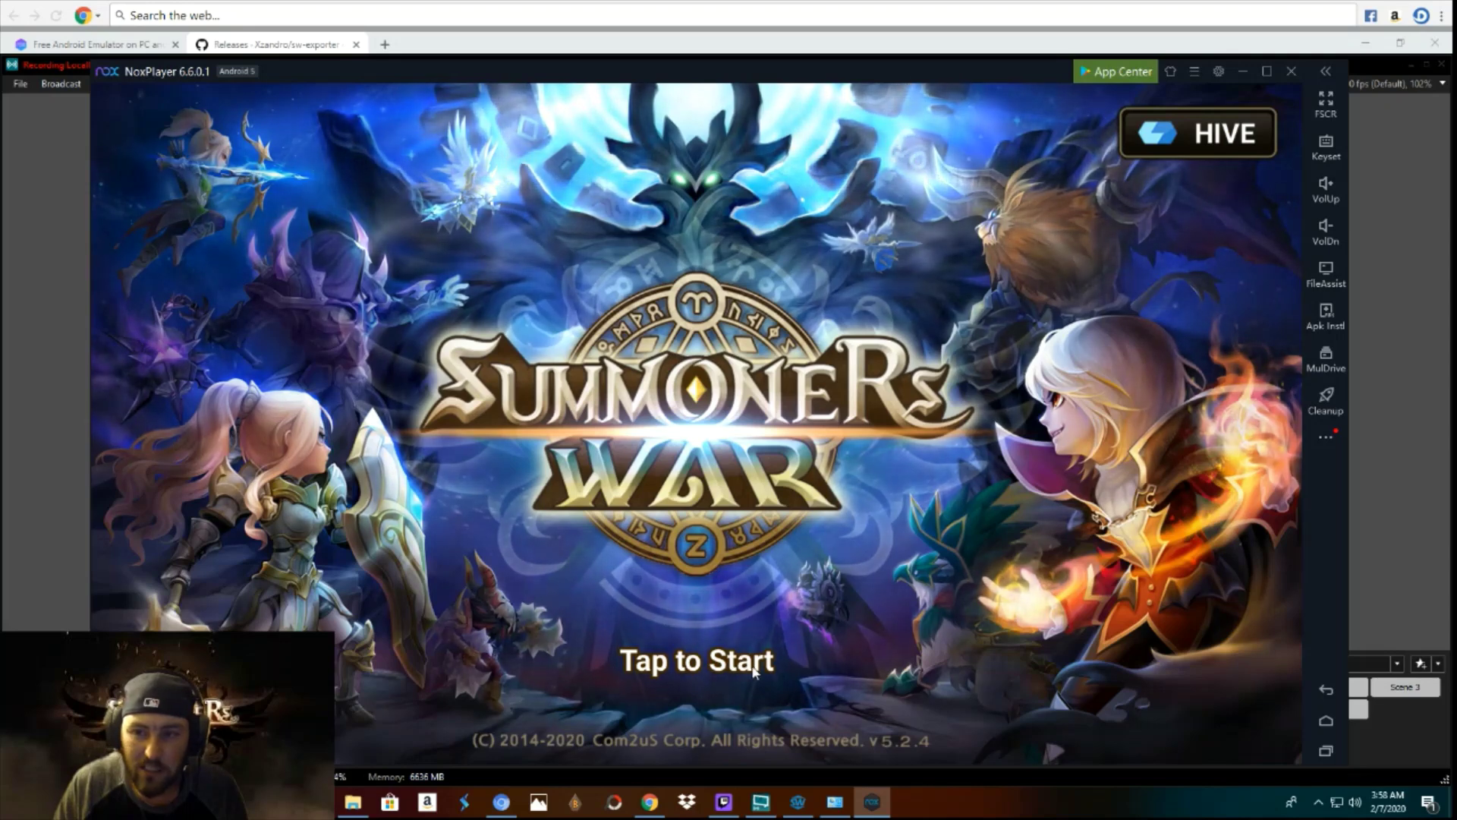
left_click(1202, 145)
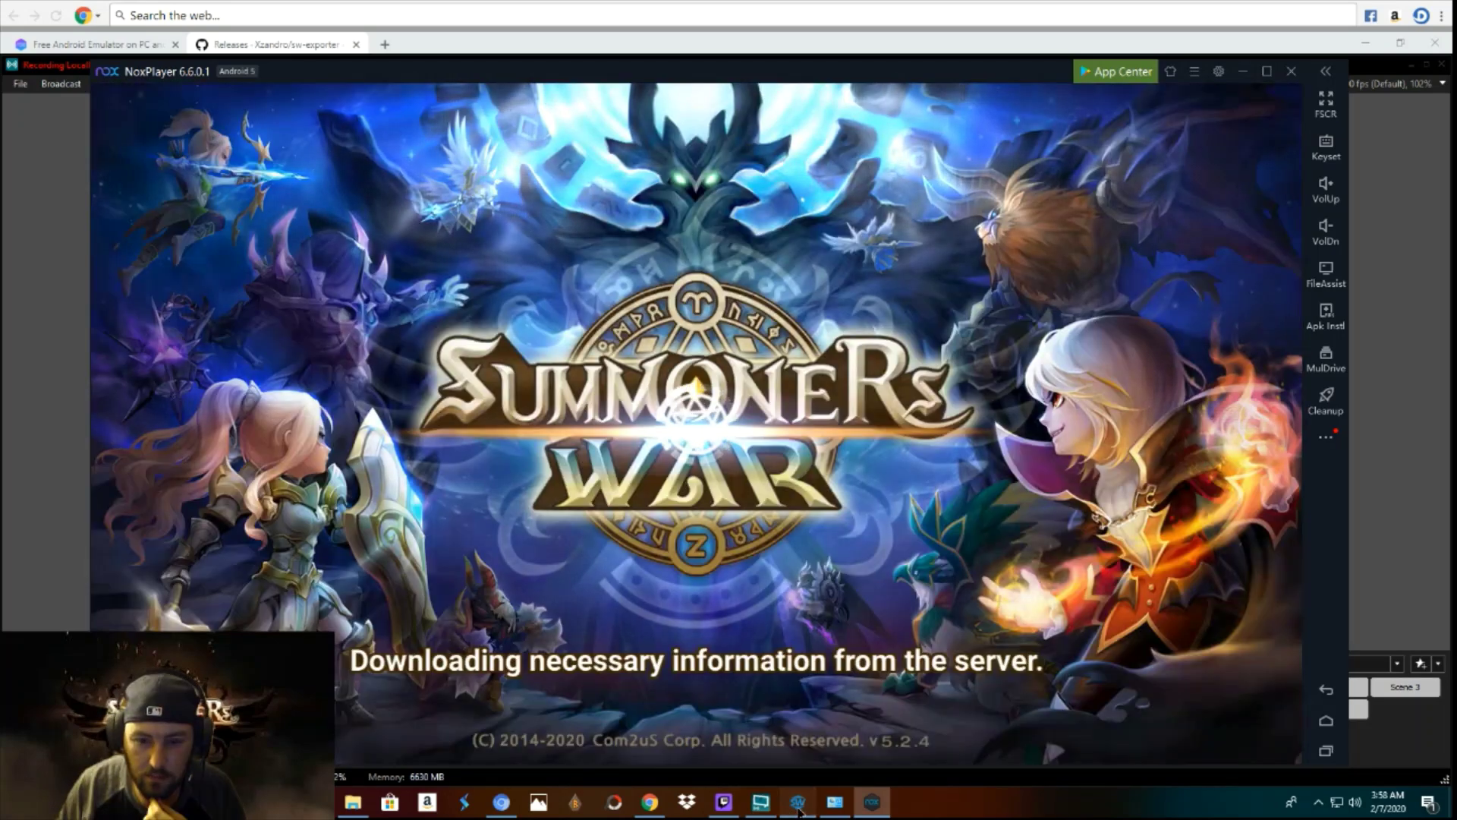
Check the Summoners War Exporter logs for the profile export, move its window aside, and accept the game's resource download.
left_click(798, 803)
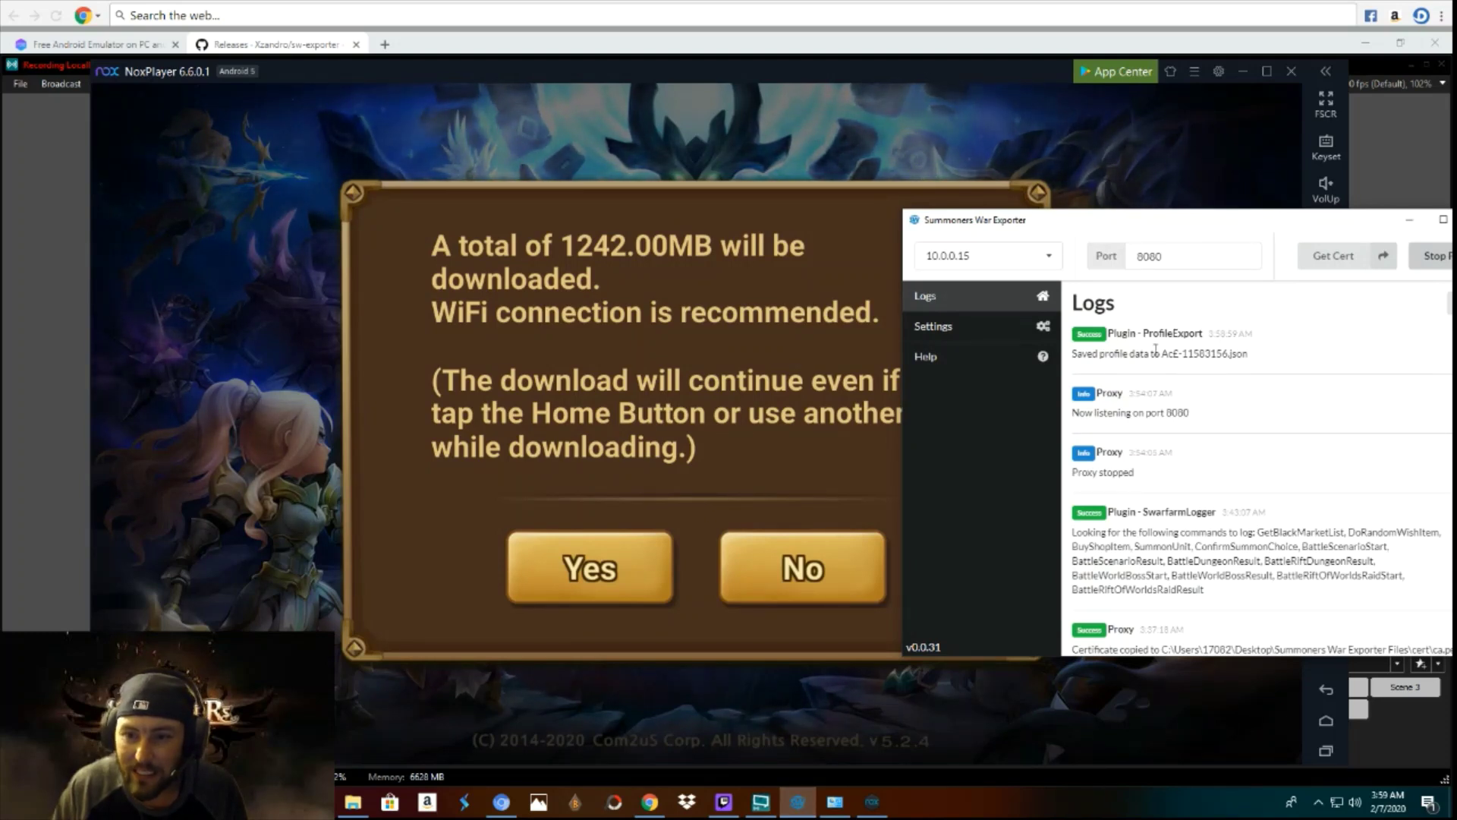
left_click_drag(1100, 233, 974, 230)
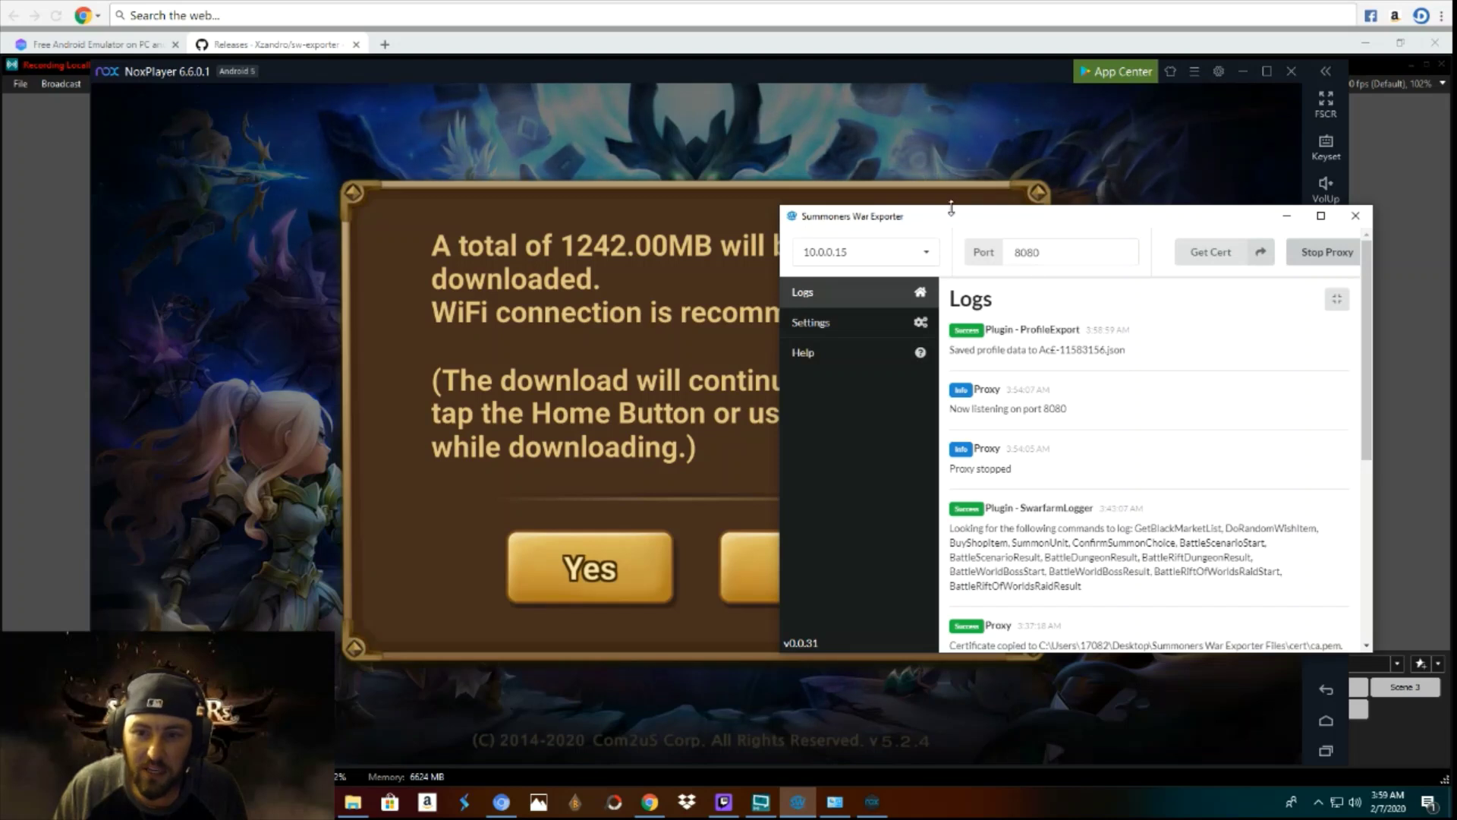
left_click_drag(954, 218, 1274, 233)
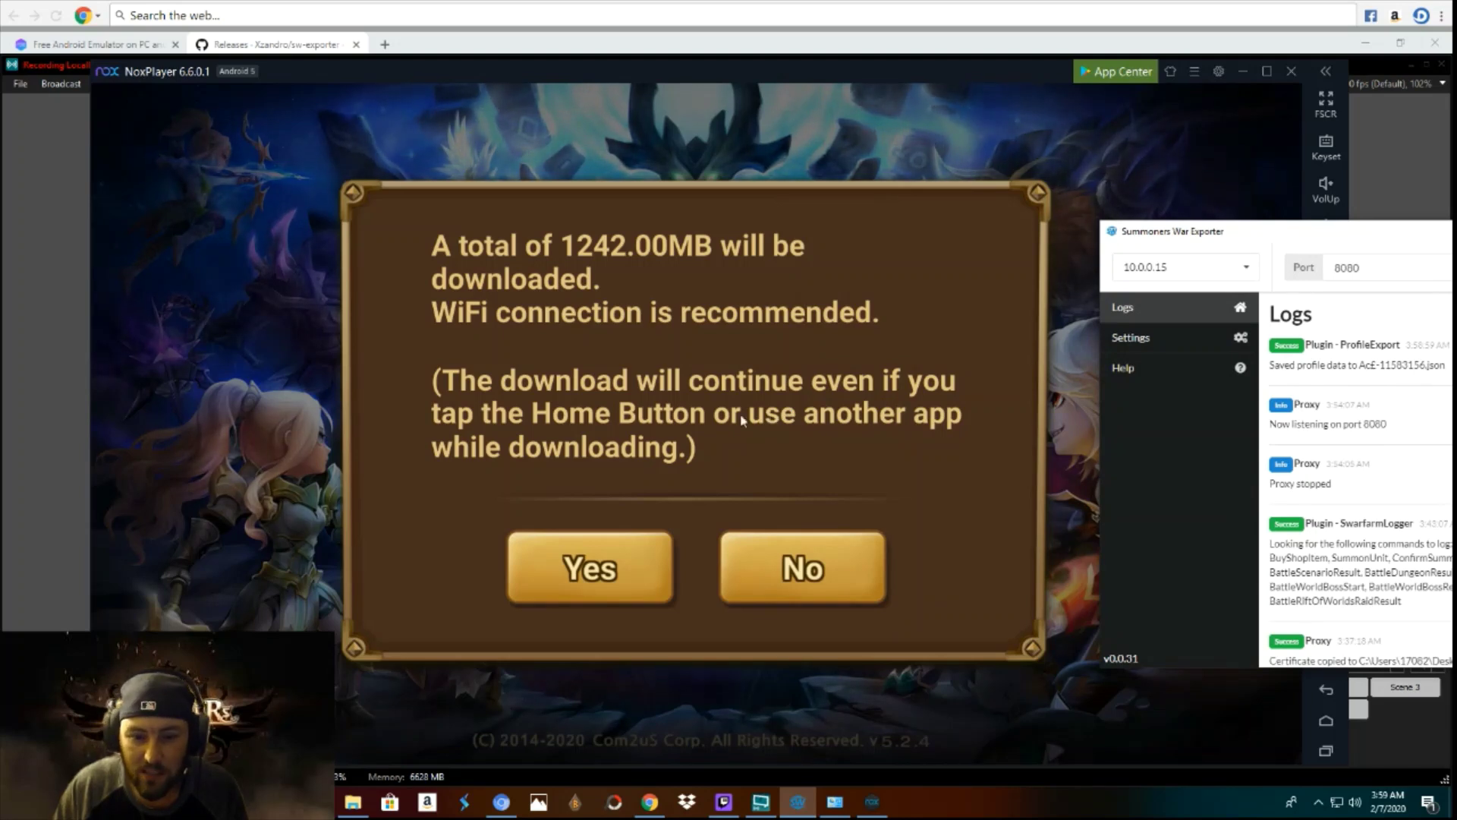
left_click(589, 575)
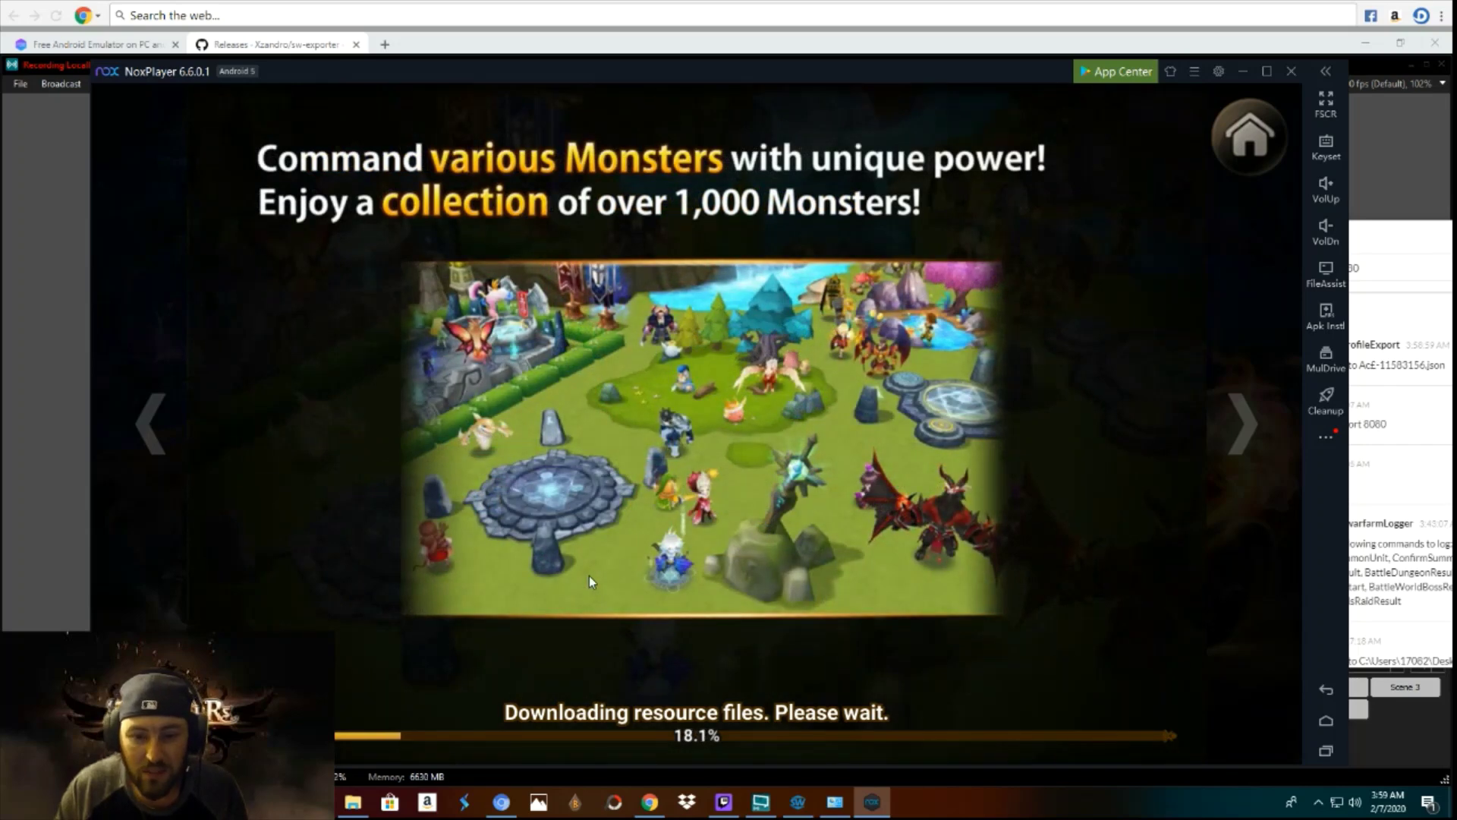
Switch to Summoners War Optimizer and import the 2/7/2020 profile JSON from Summoners War Exporter Files, confirming the re-import of data.
left_click(574, 806)
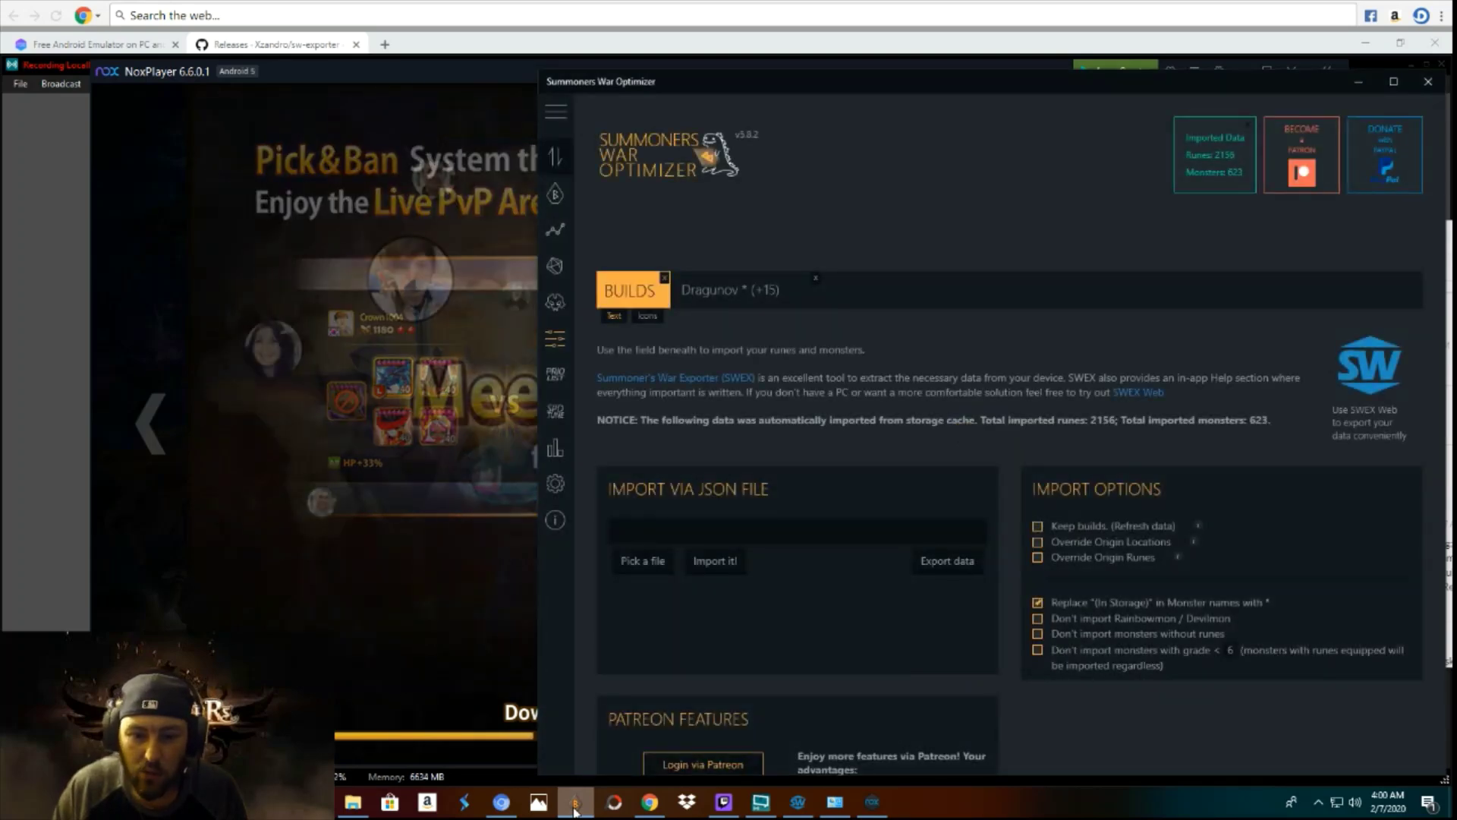
left_click(637, 566)
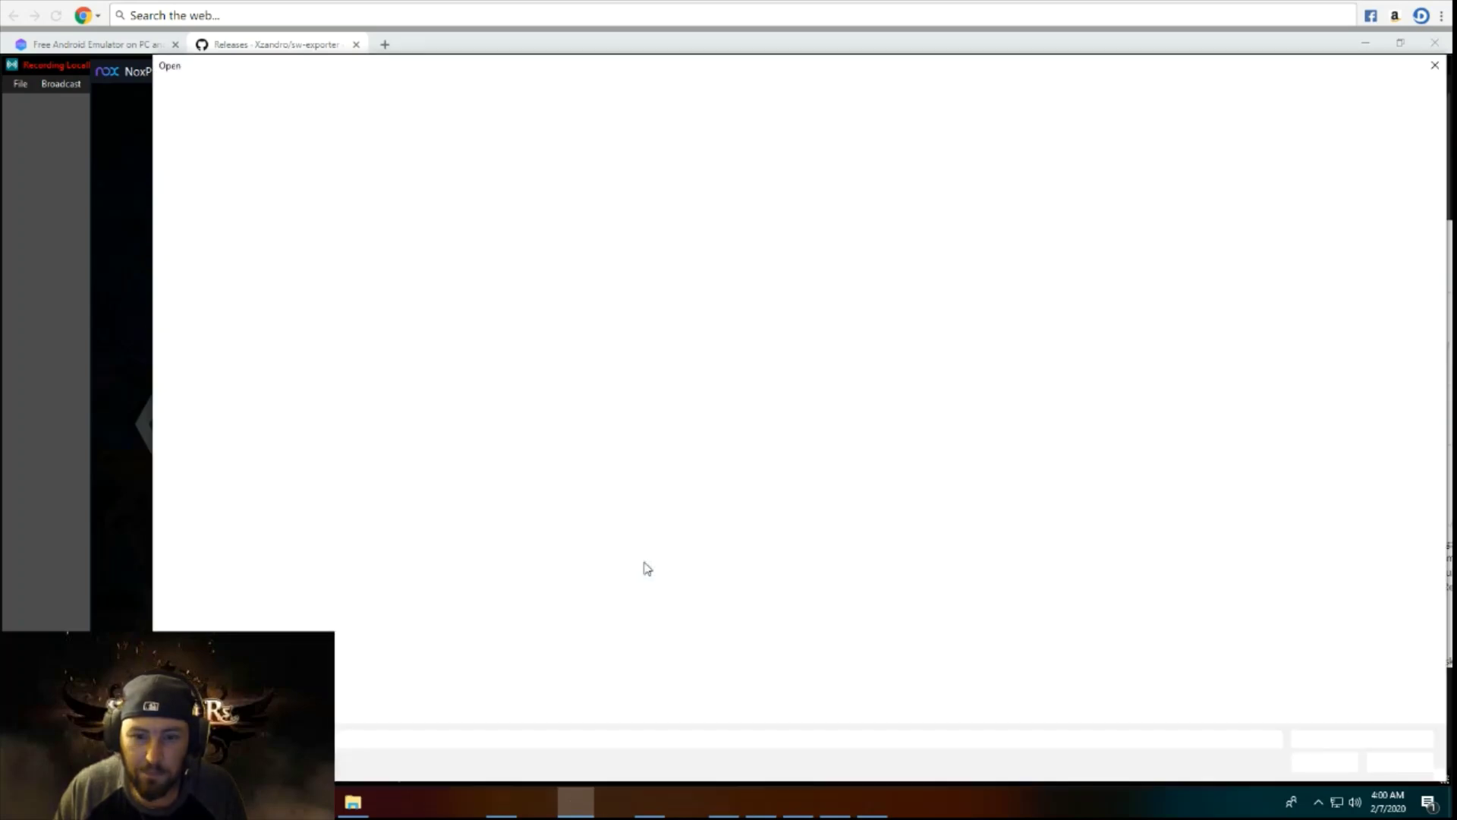
left_click(364, 194)
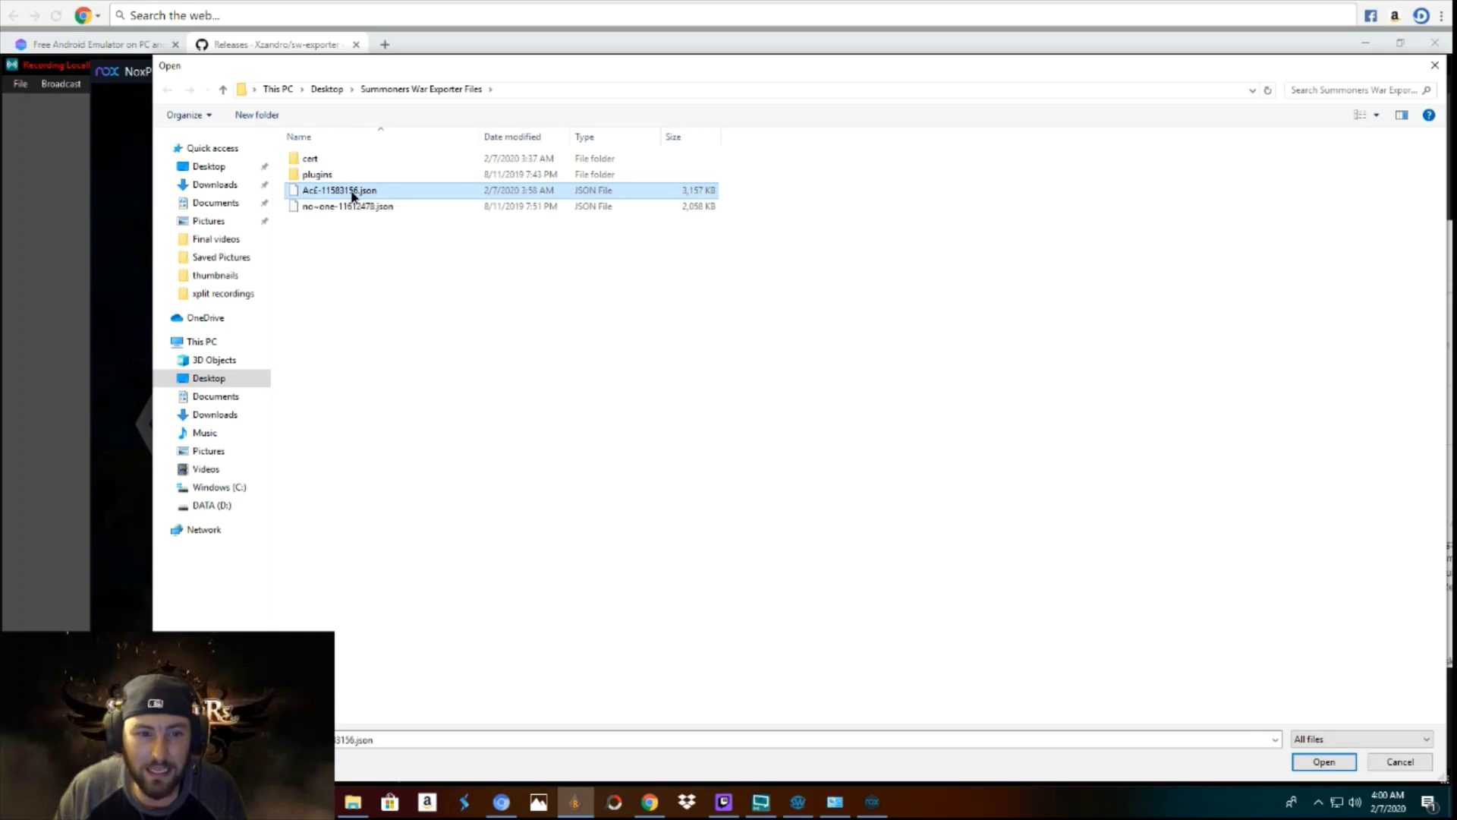
double_click(352, 192)
left_click(712, 561)
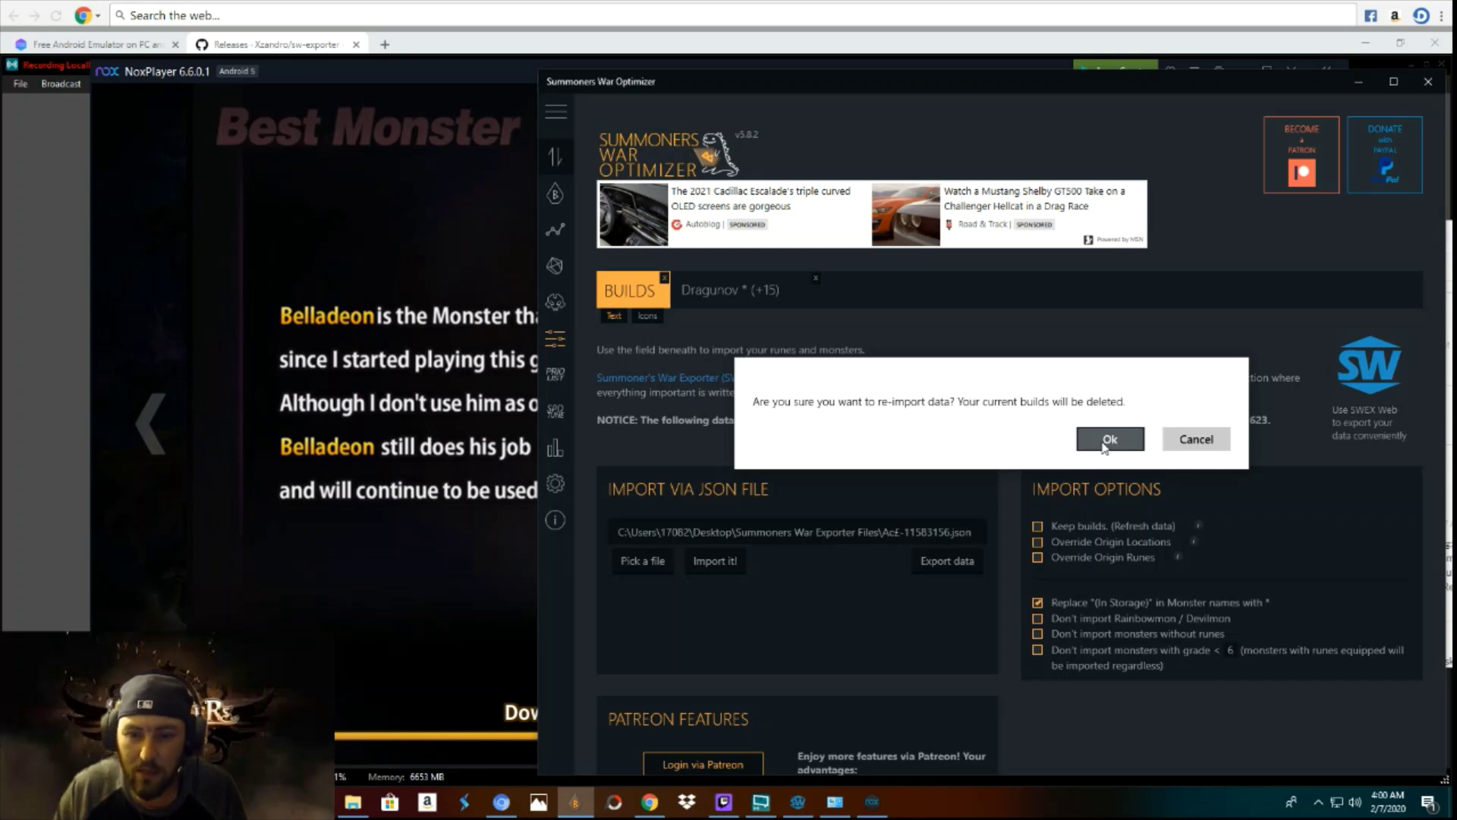
left_click(1107, 441)
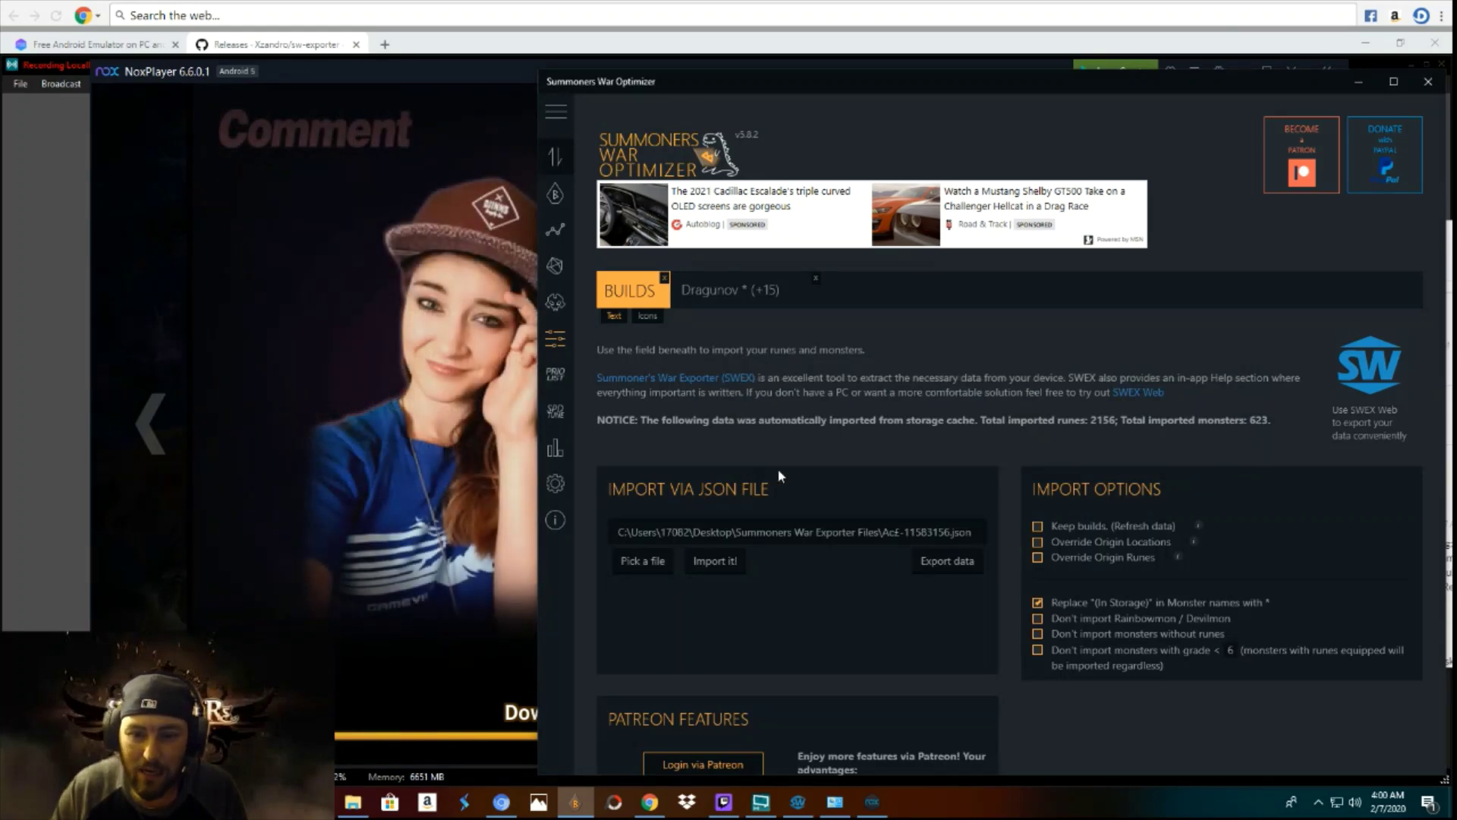
Switch to NoxPlayer, acknowledge the game's root authority notice, and bring up the recent apps overview.
left_click(872, 803)
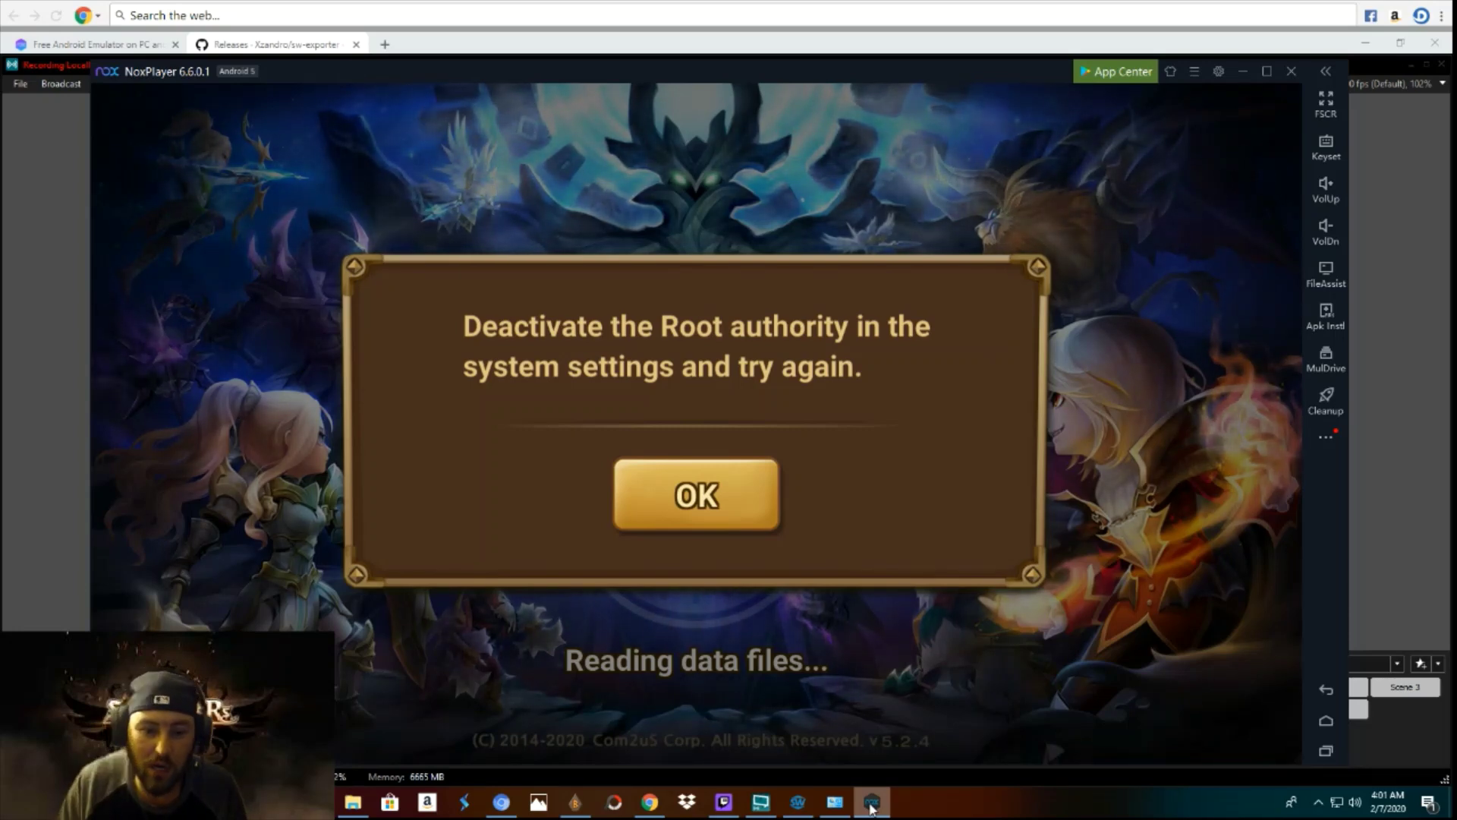
left_click(706, 505)
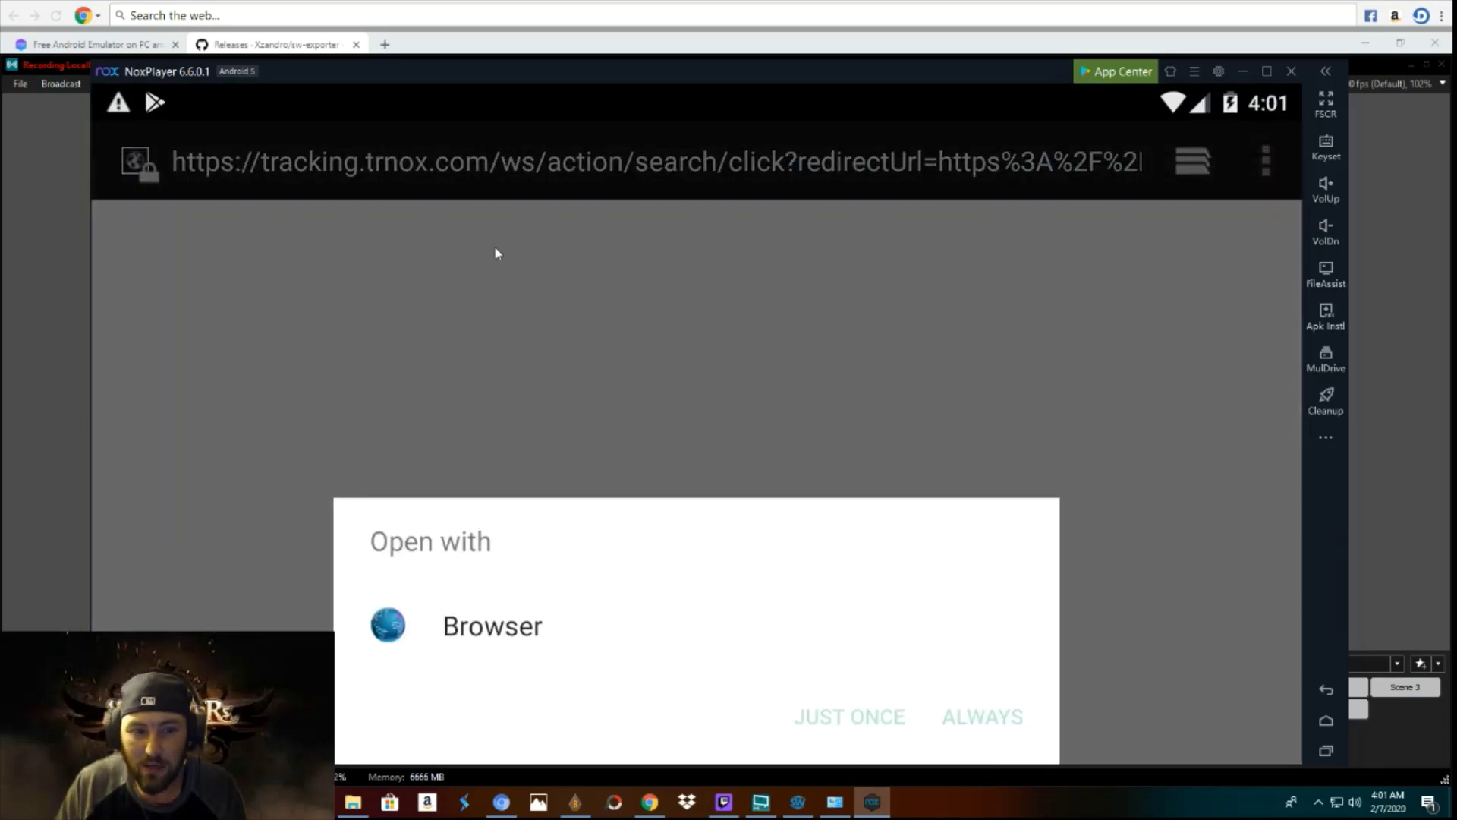
left_click(1324, 753)
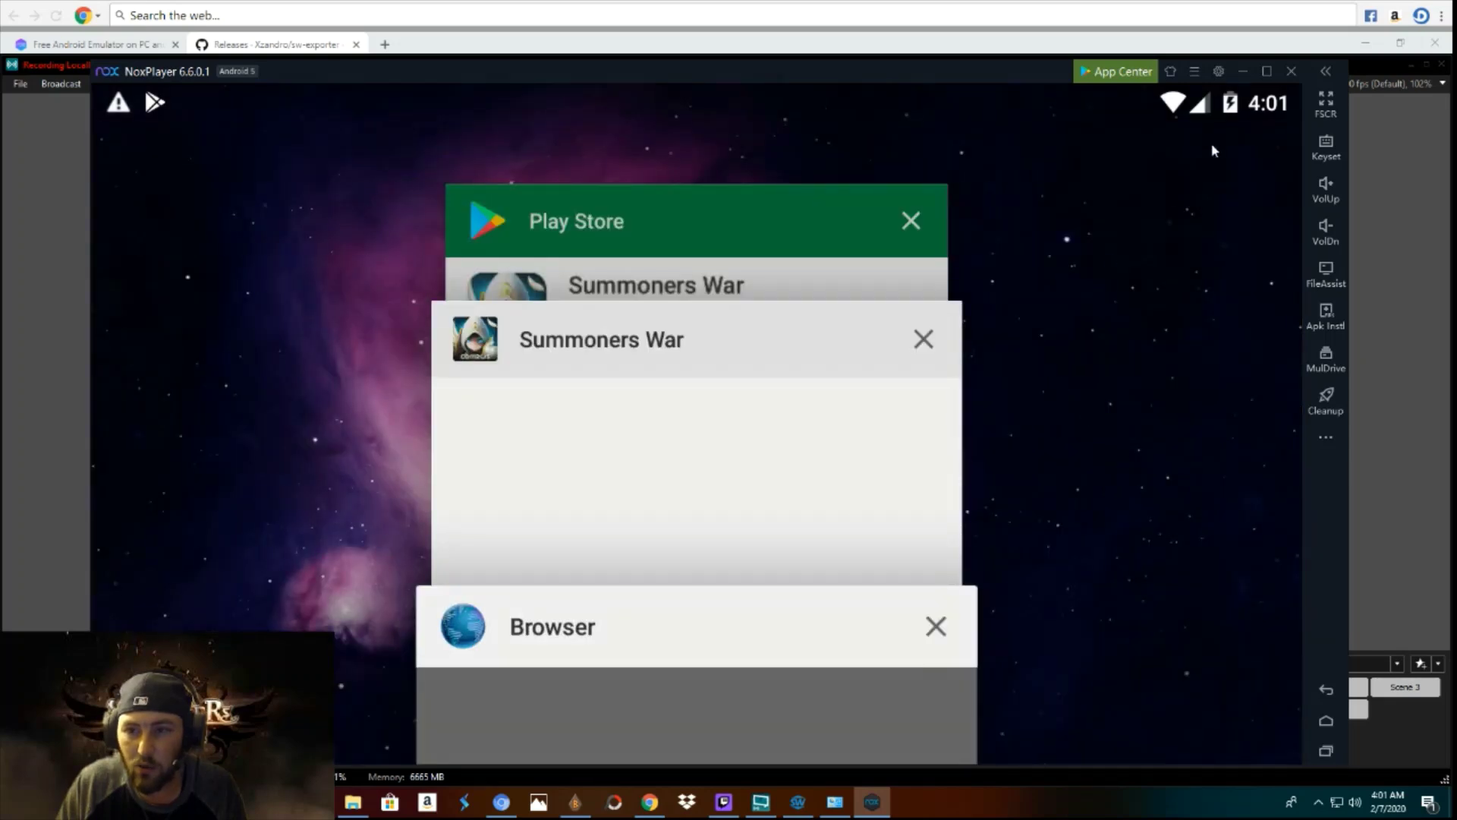
Disable Root in NoxPlayer's general system settings, save the settings, and restart the emulator.
left_click(1218, 73)
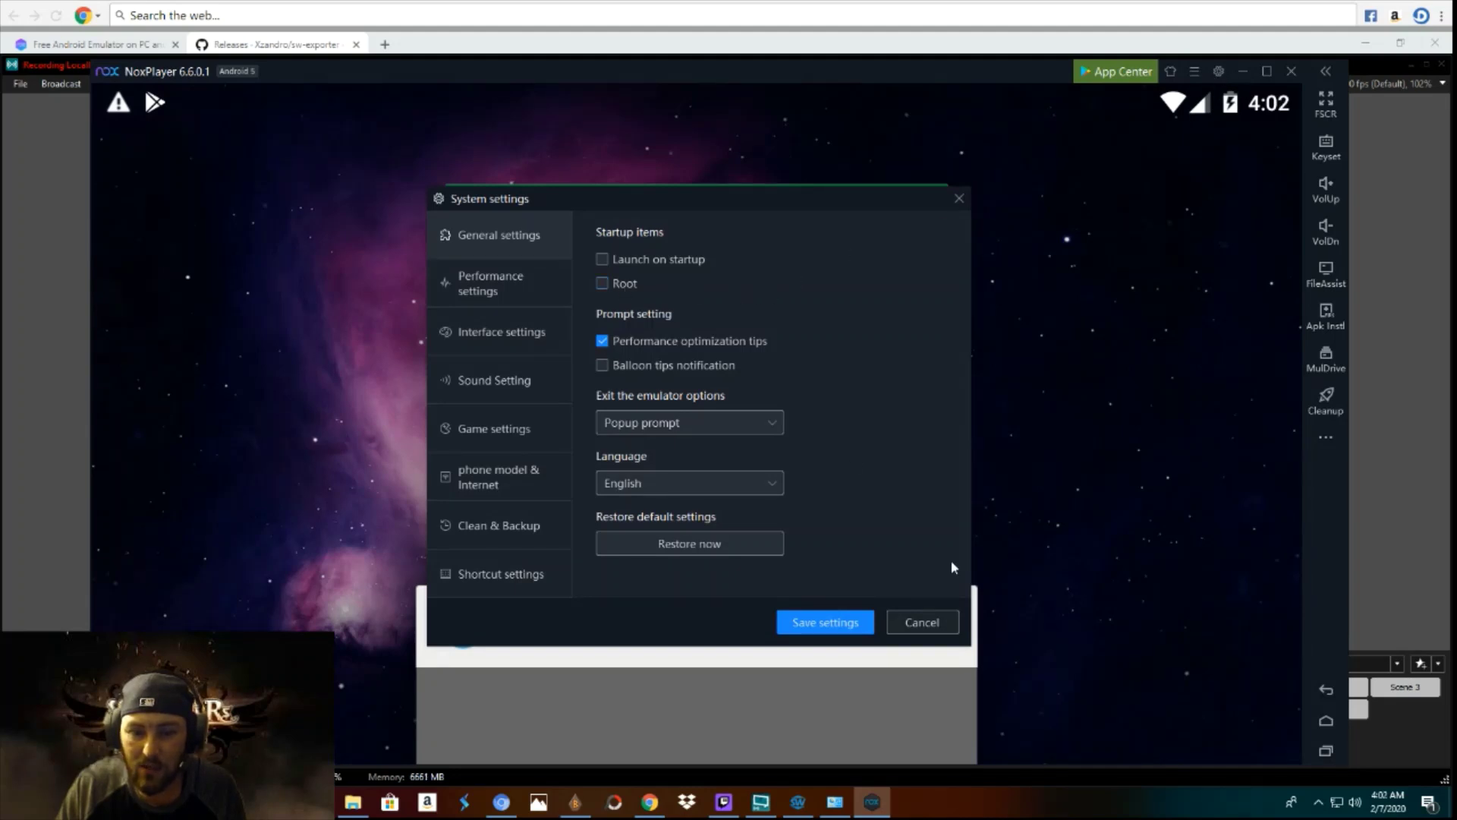
left_click(808, 626)
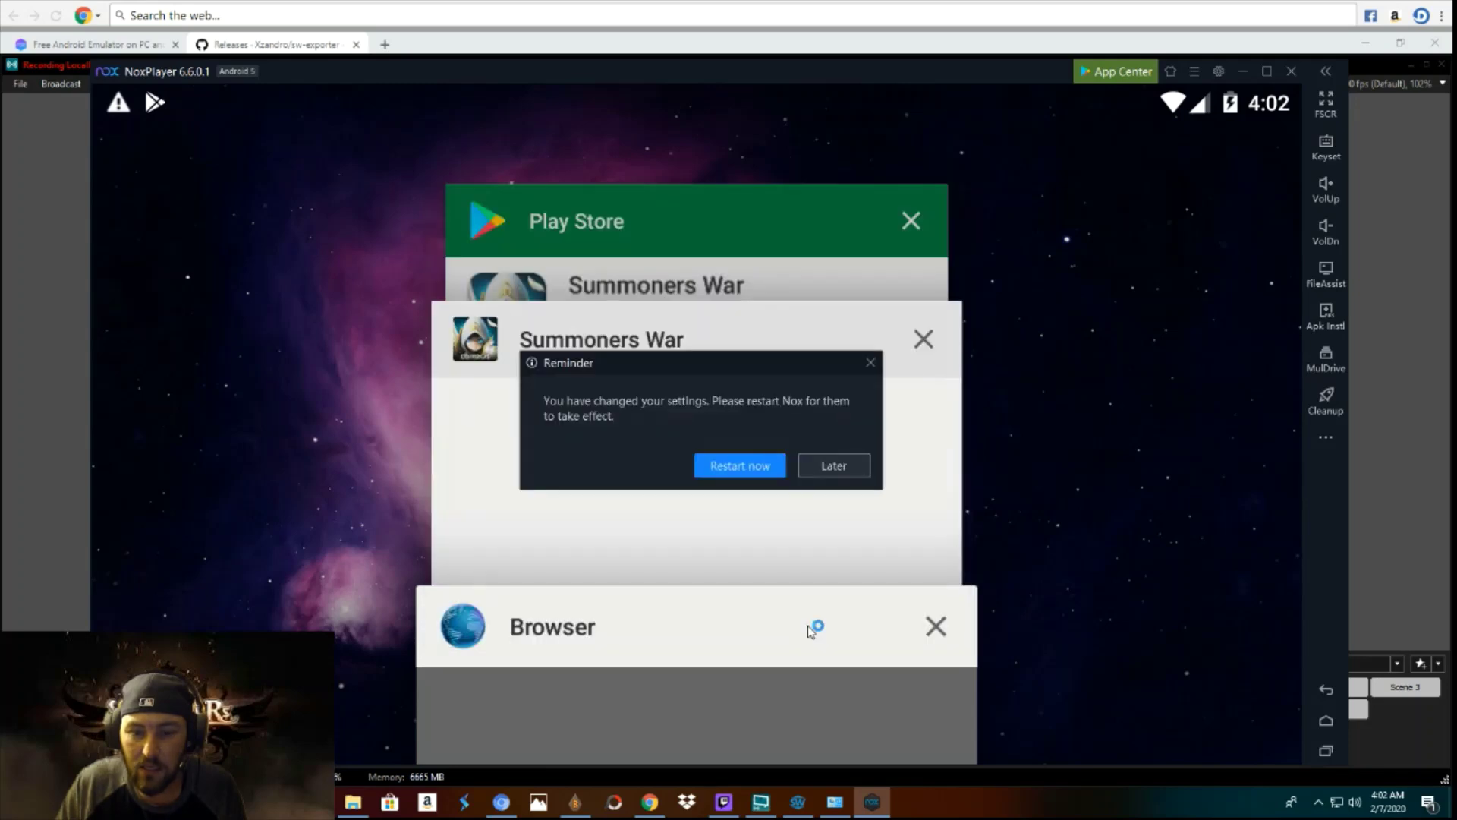
left_click(736, 468)
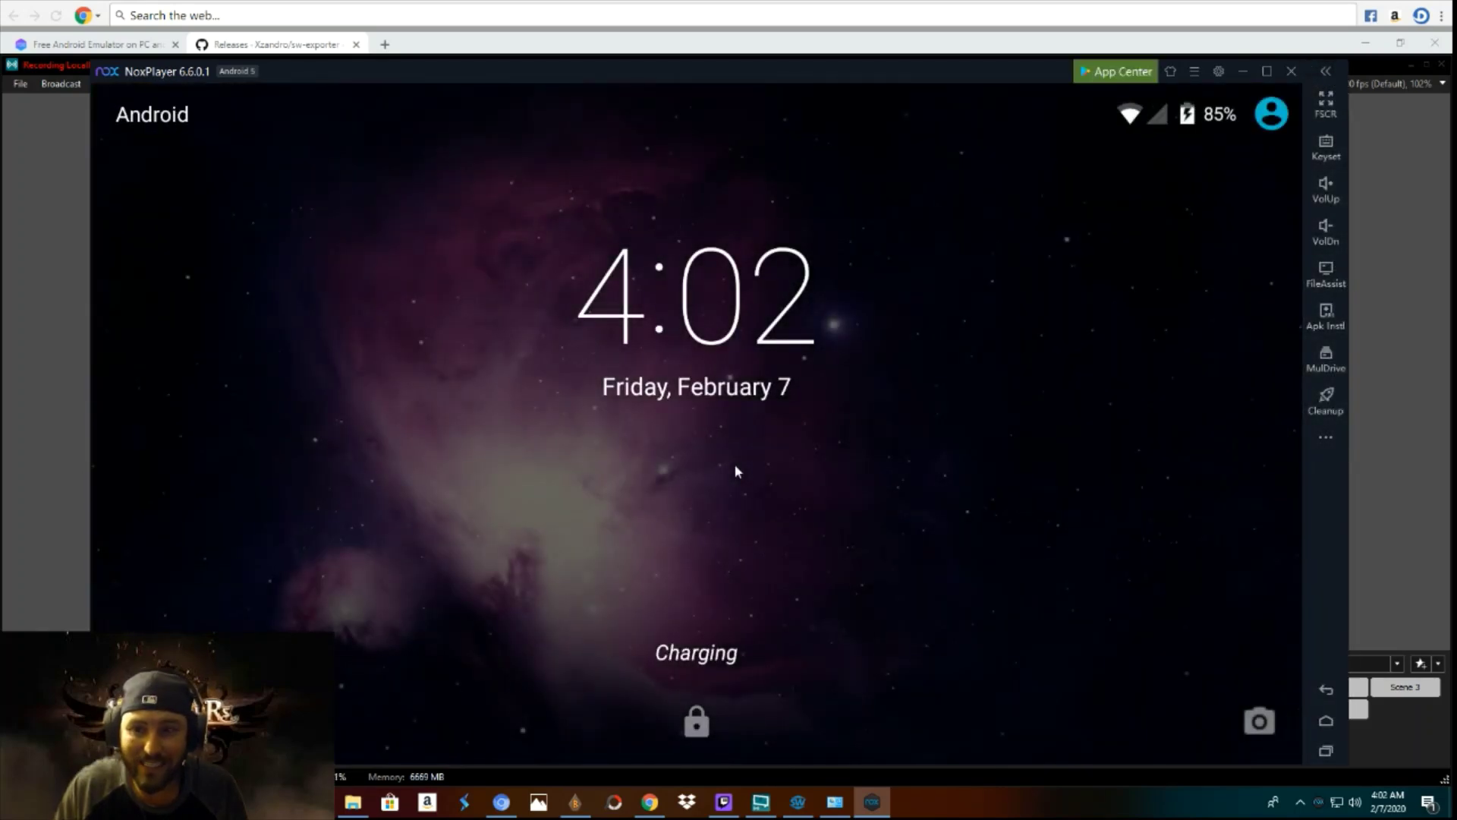
Unlock the Android screen, launch Summoners War, and start the game past its Tour of Americas notice.
left_click_drag(735, 471, 685, 389)
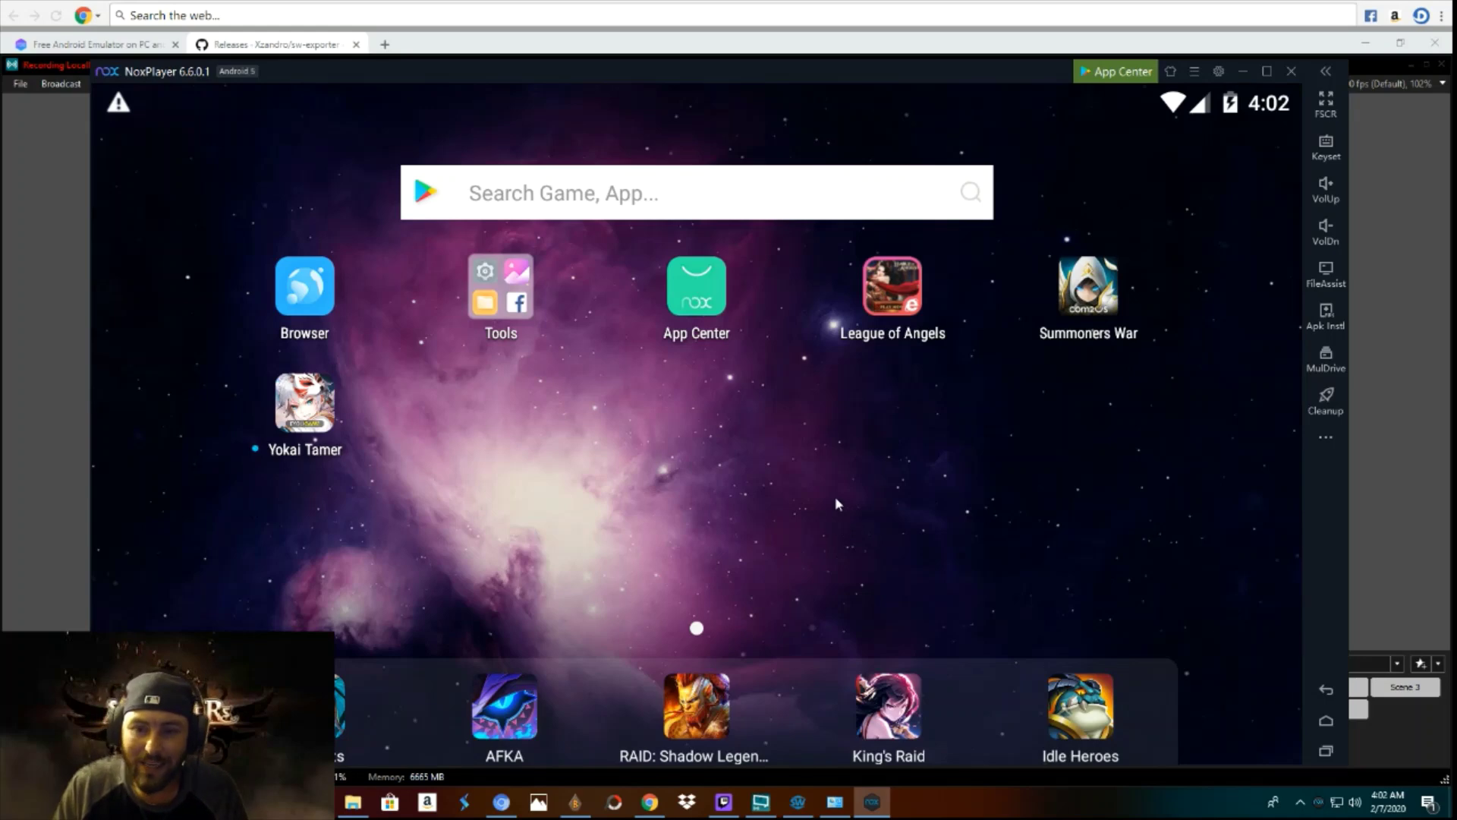
left_click(1092, 297)
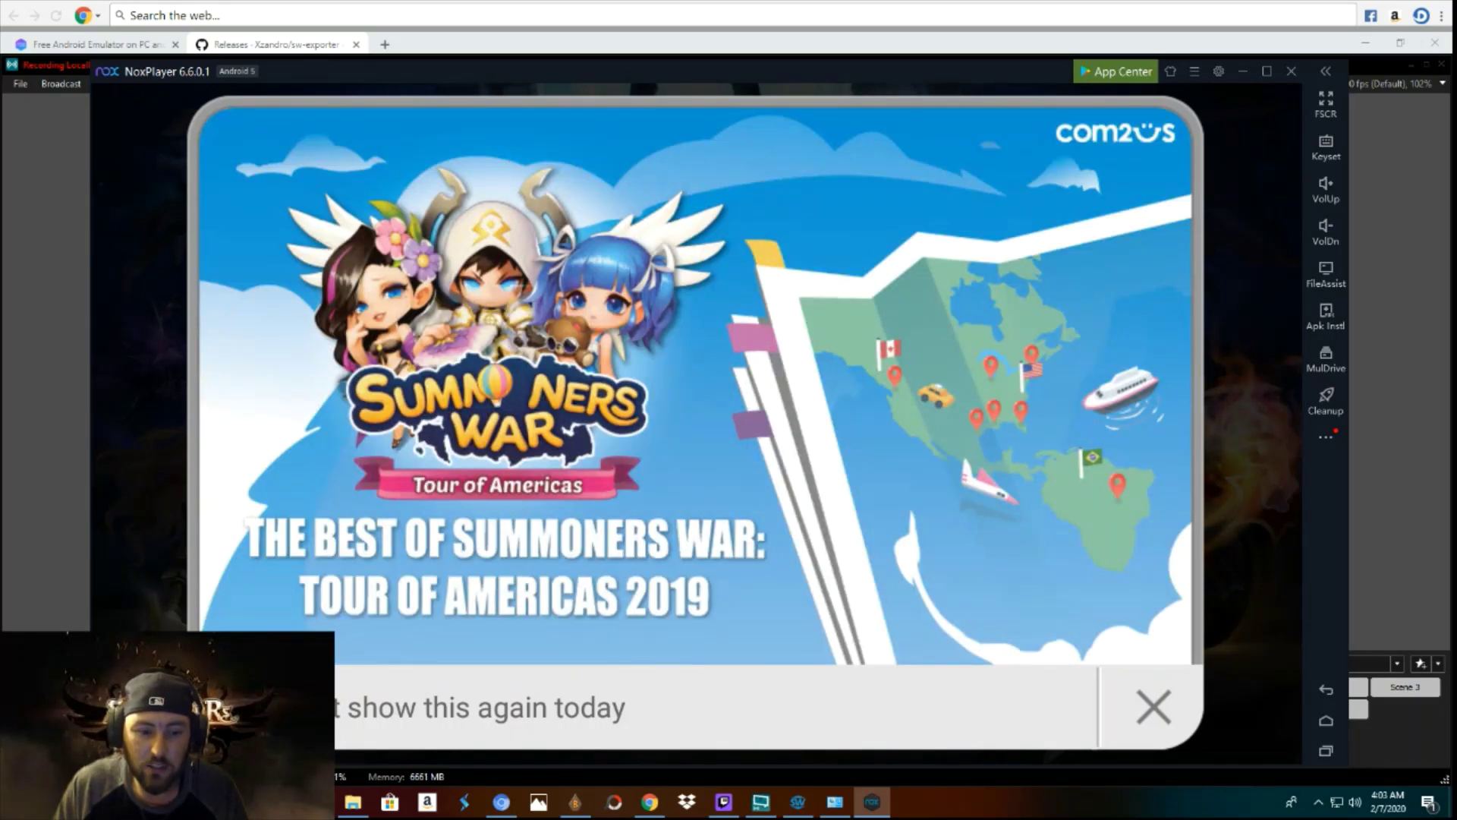
left_click(709, 686)
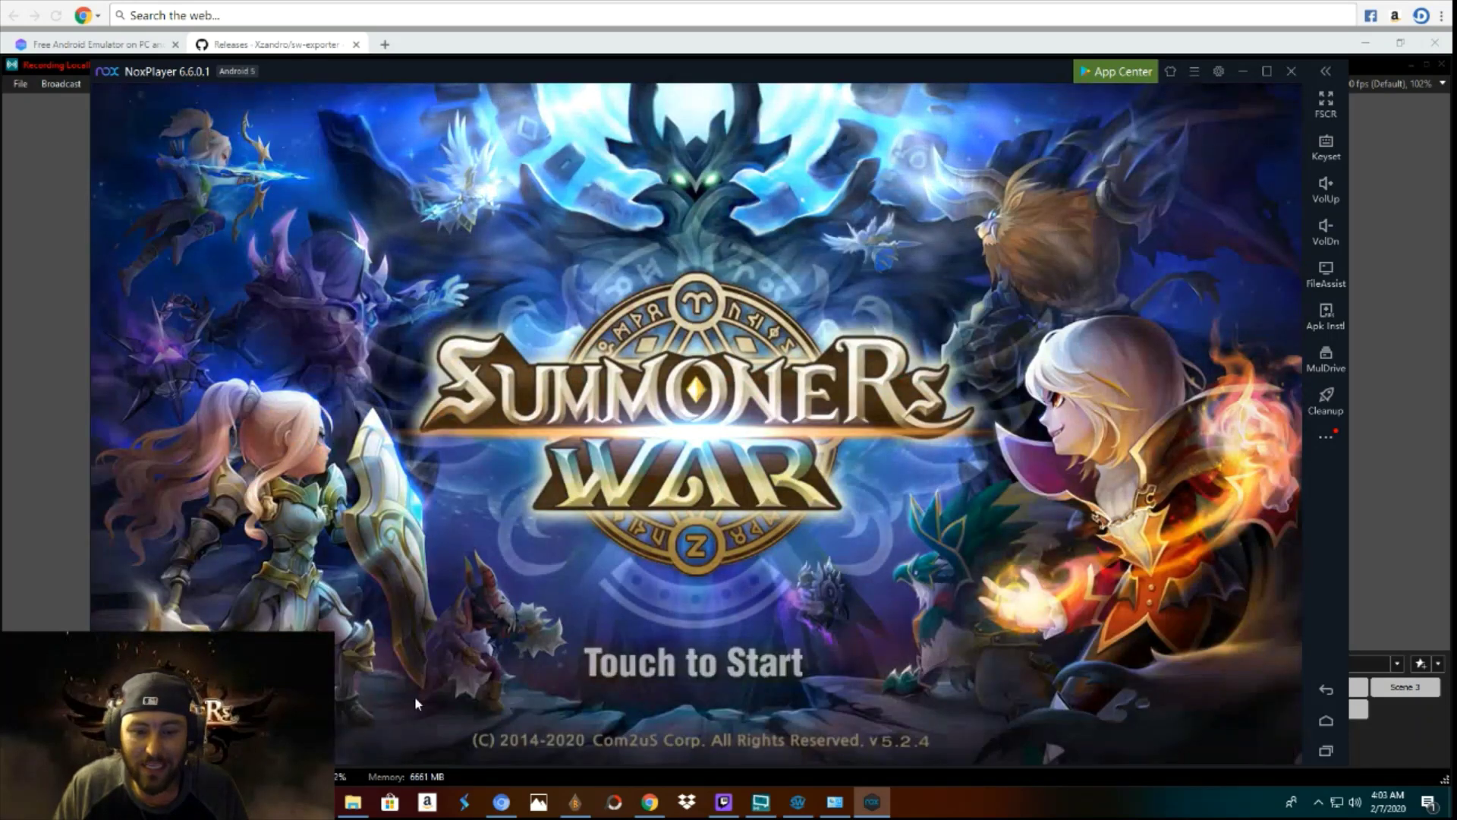
left_click(709, 685)
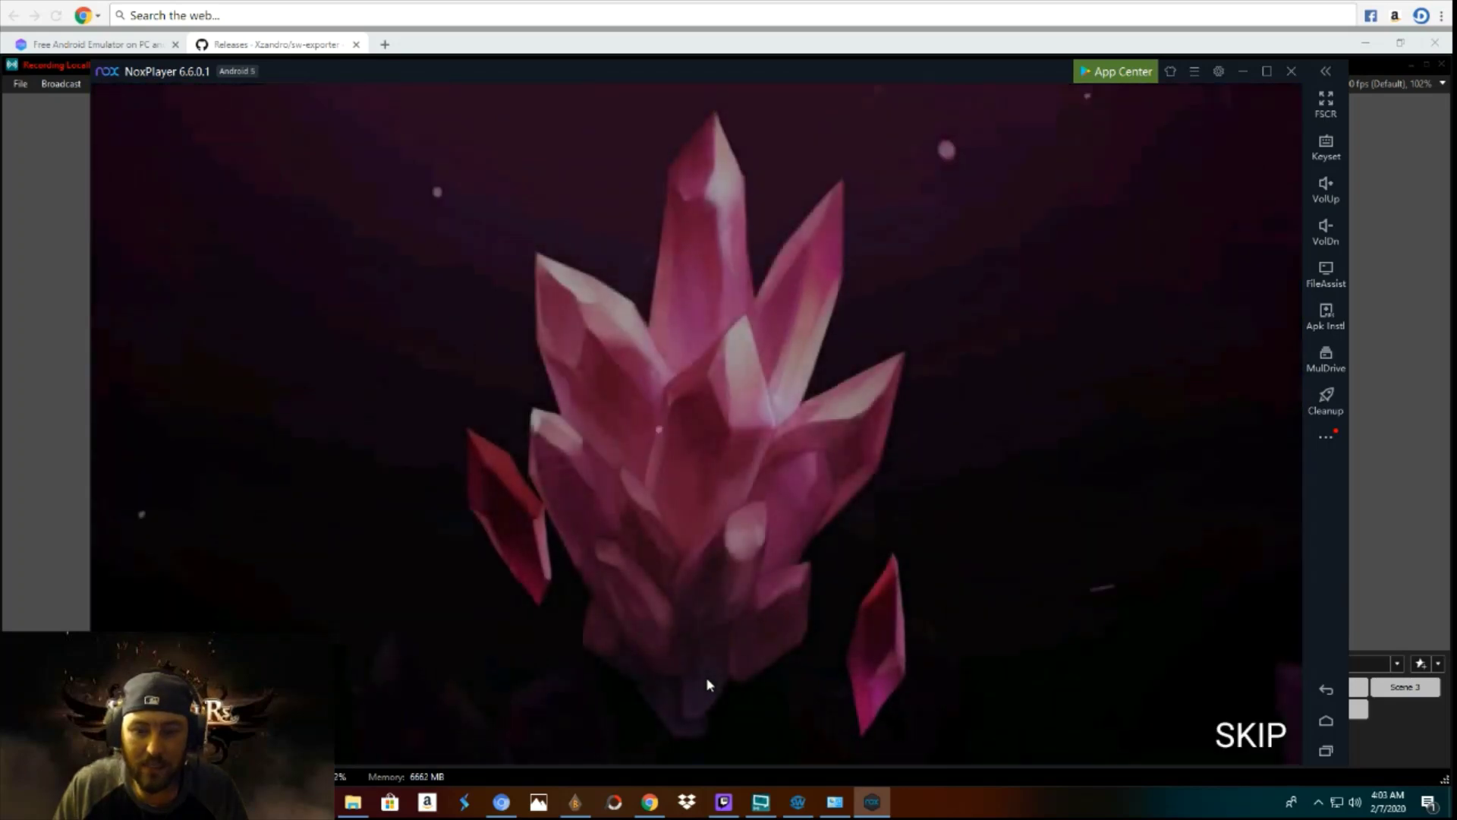